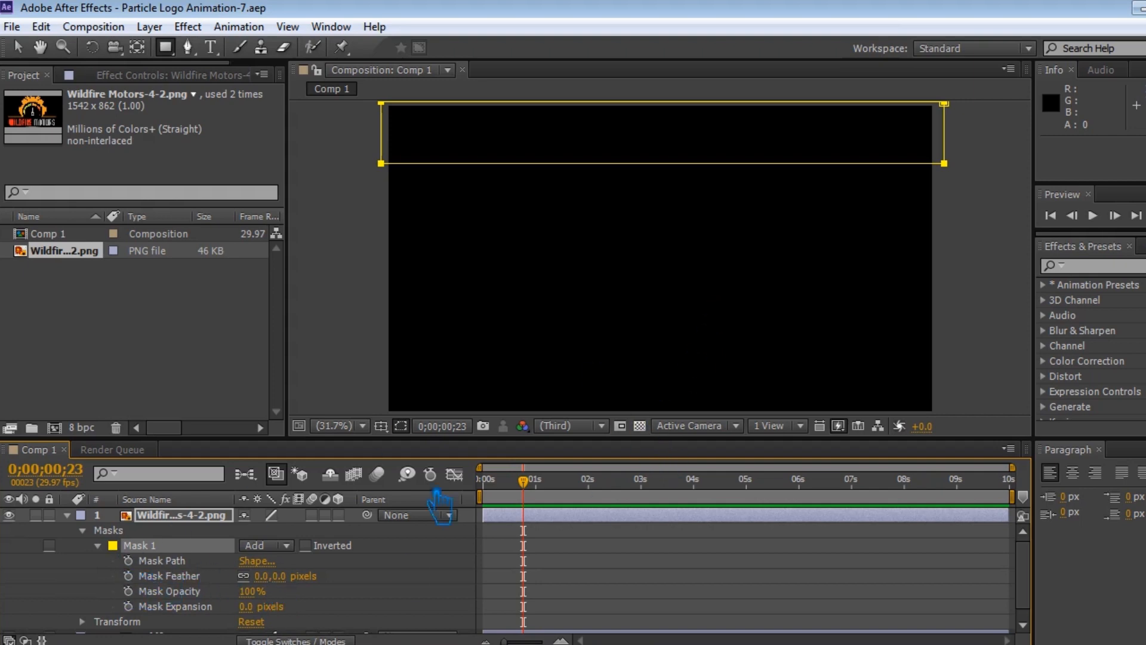
# - Add a Mask Path keyframe for Mask 1 of the top logo layer at 0 seconds
pyautogui.moveTo(533, 497); pyautogui.dragTo(494, 496)
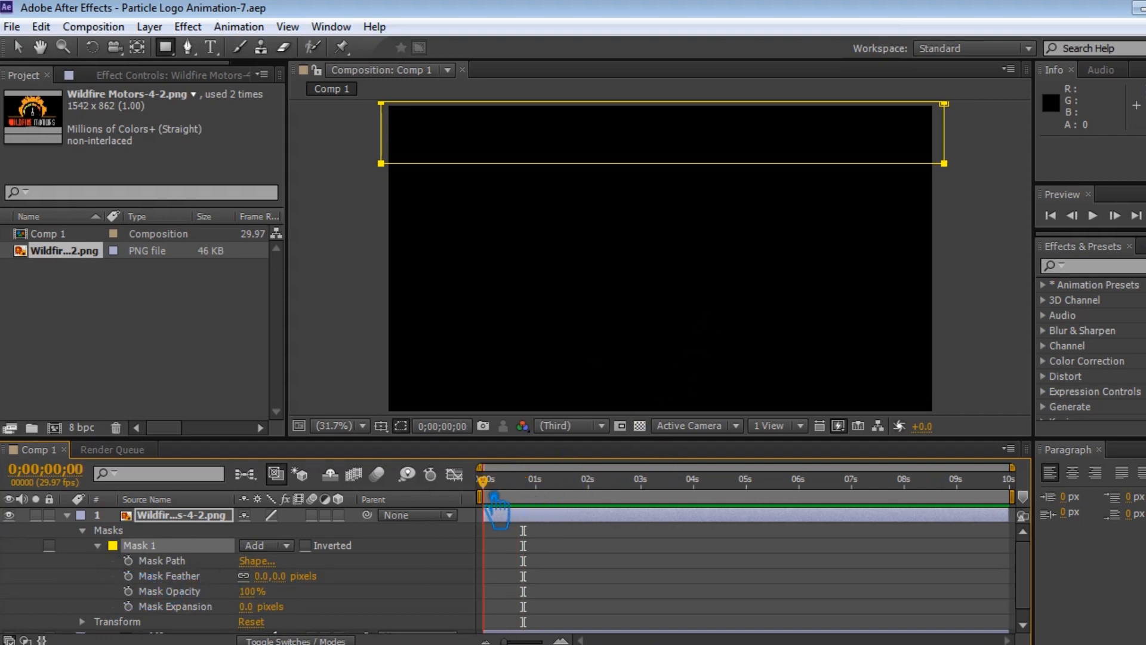
pyautogui.moveTo(491, 497)
pyautogui.mouseDown()
pyautogui.moveTo(729, 499)
pyautogui.moveTo(483, 480)
pyautogui.mouseUp()
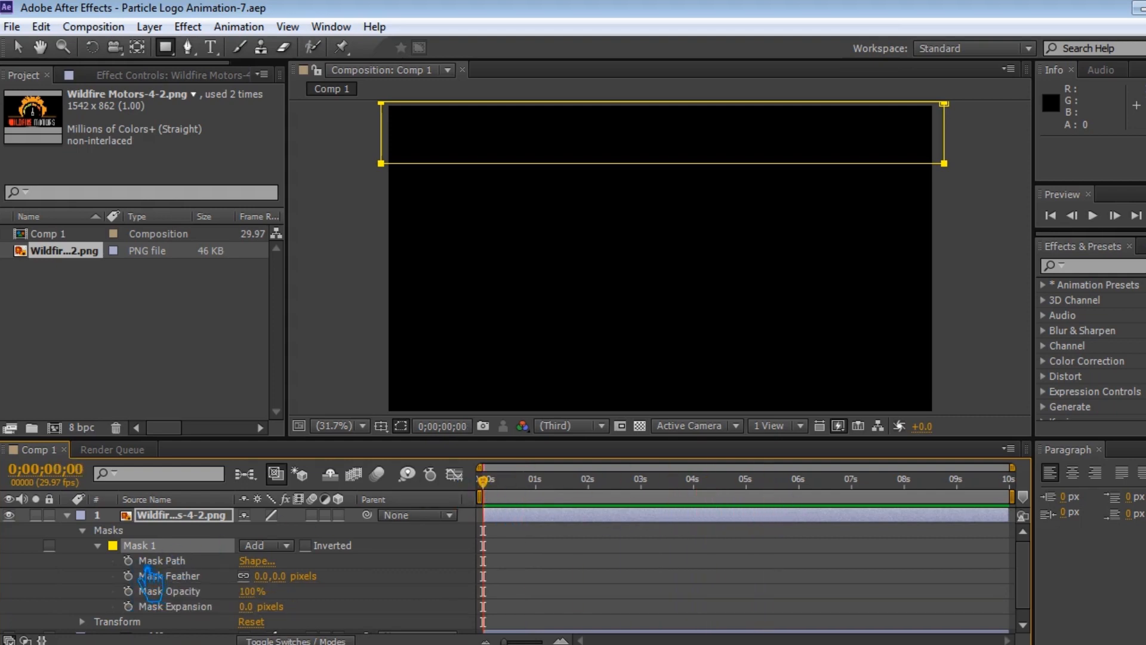
pyautogui.click(128, 560)
# - At 6 seconds, move Mask 1 straight down to the lower edge of the frame and save the project
pyautogui.moveTo(490, 484); pyautogui.dragTo(813, 504)
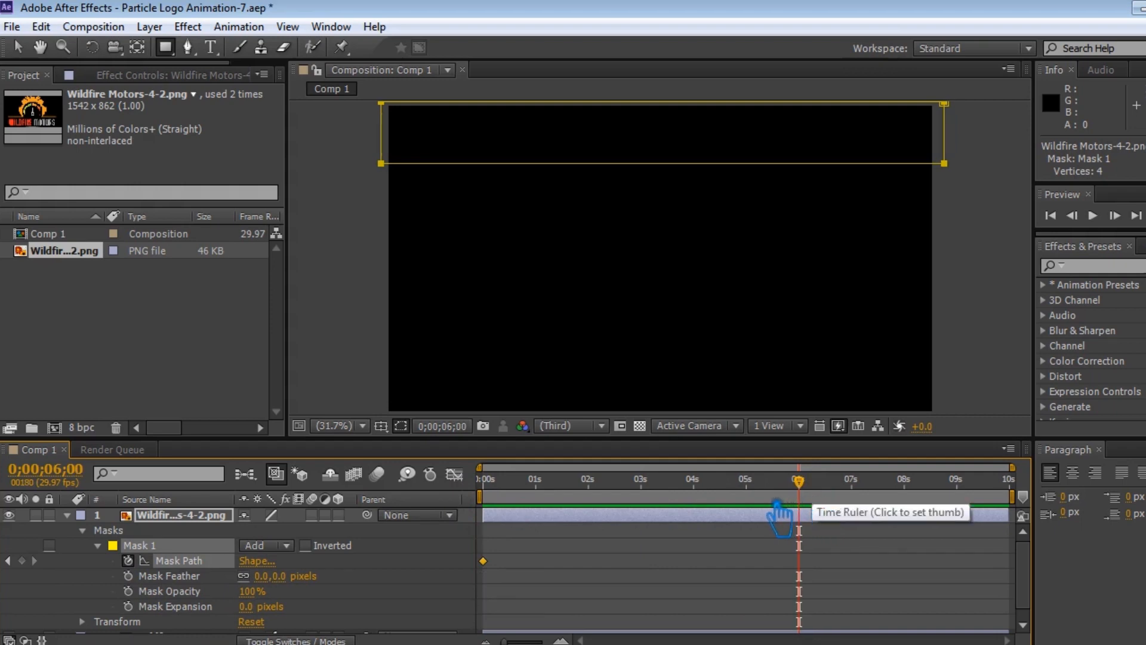
pyautogui.hotkey('ctrl', 's')
pyautogui.press('v')
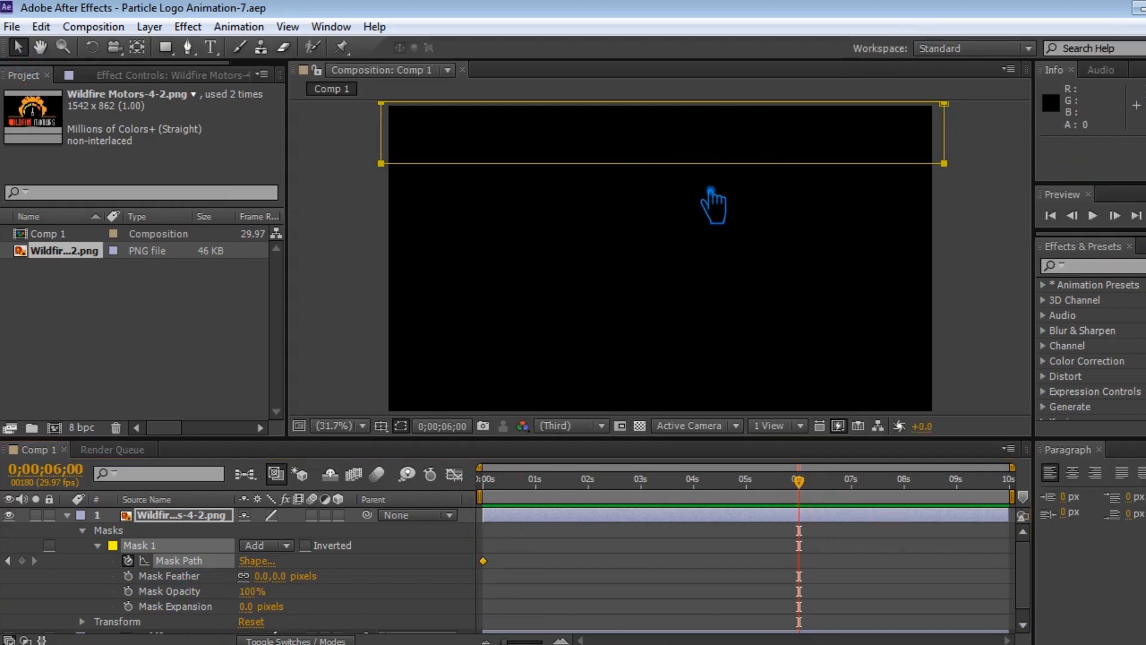
pyautogui.moveTo(670, 185); pyautogui.dragTo(673, 421)
pyautogui.hotkey('ctrl', 's')
pyautogui.hotkey('ctrl', 'd')
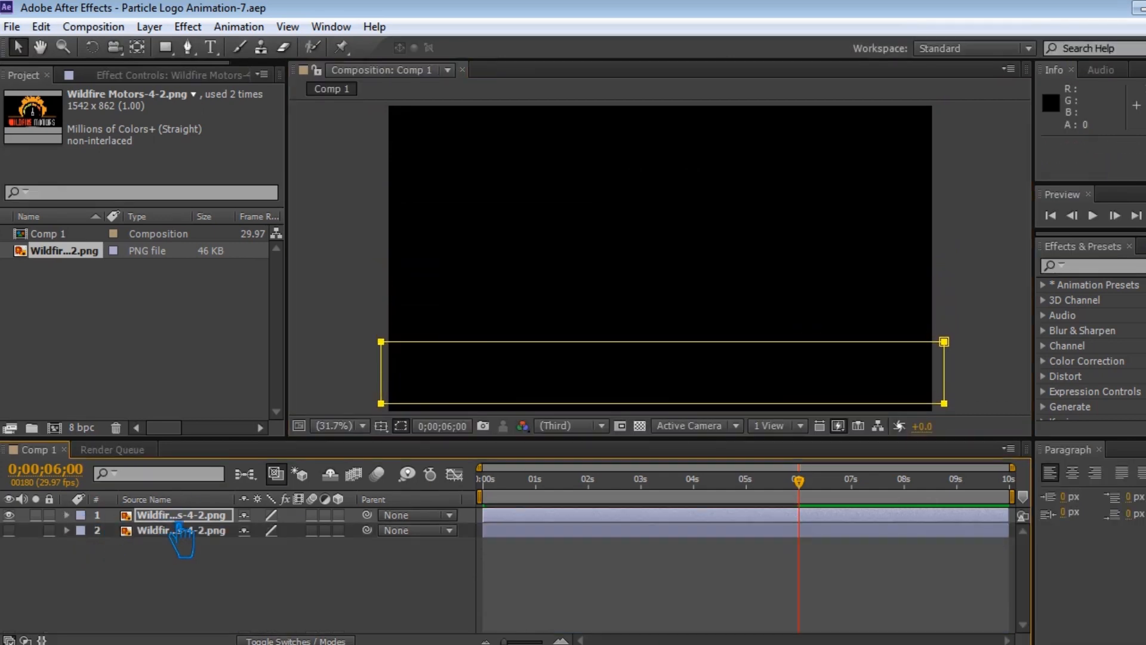
# - Set the Mask Feather of Mask 1 on the top logo layer to 65 pixels and save the project
pyautogui.click(179, 529)
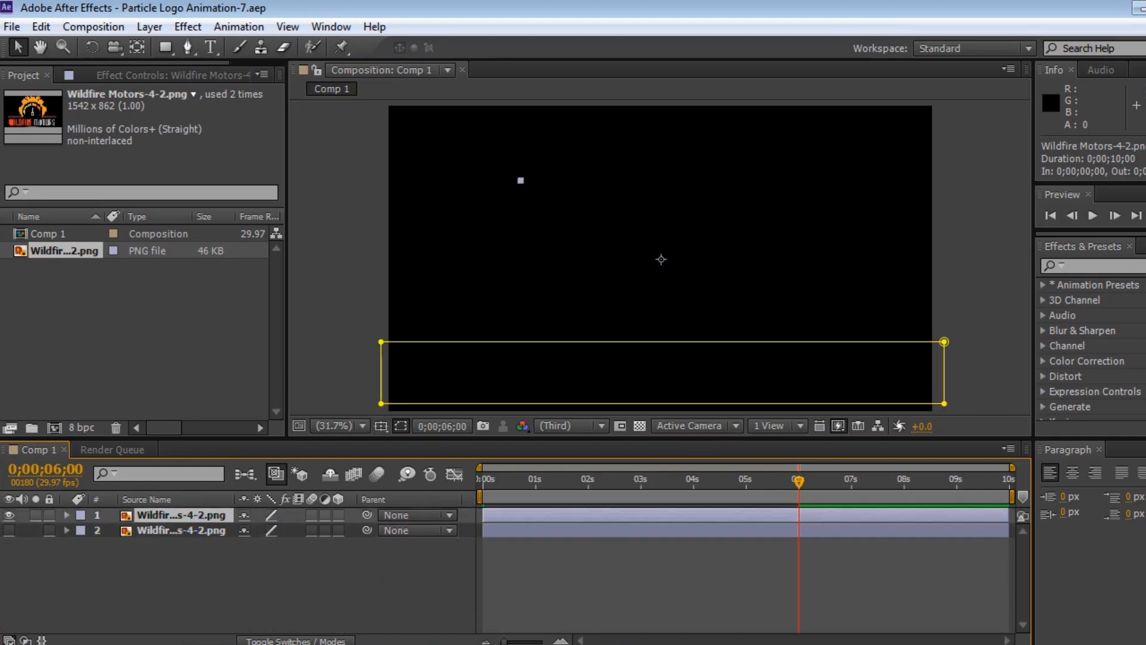
pyautogui.moveTo(817, 489); pyautogui.dragTo(661, 482)
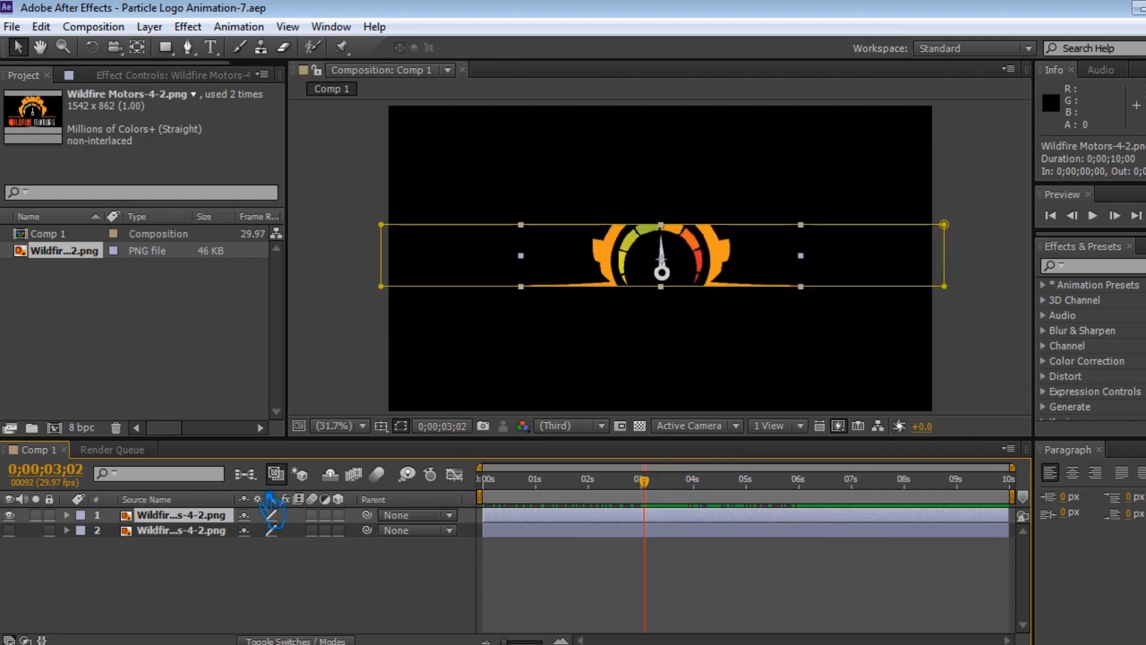
pyautogui.click(66, 515)
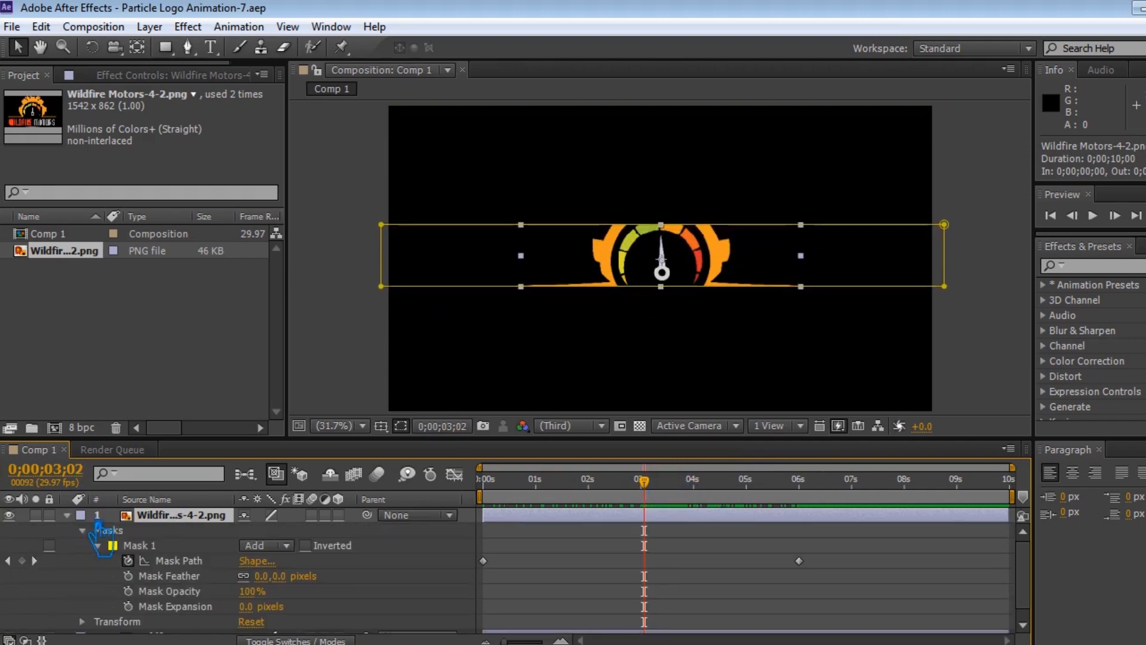
pyautogui.click(261, 575)
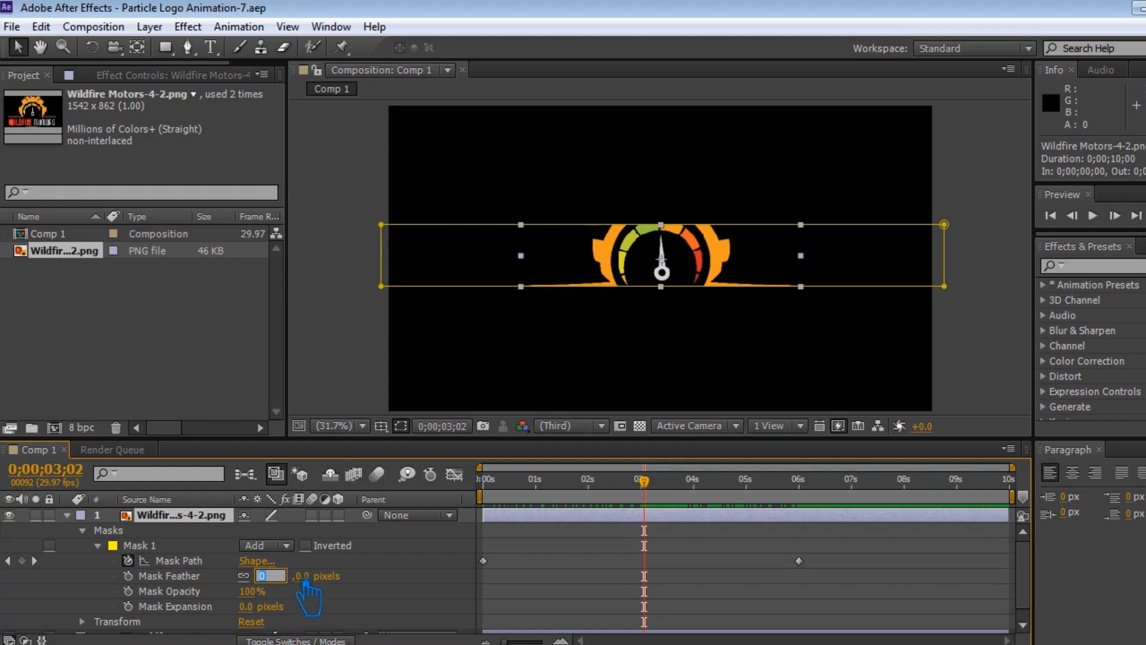
pyautogui.write('65')
pyautogui.press('Return')
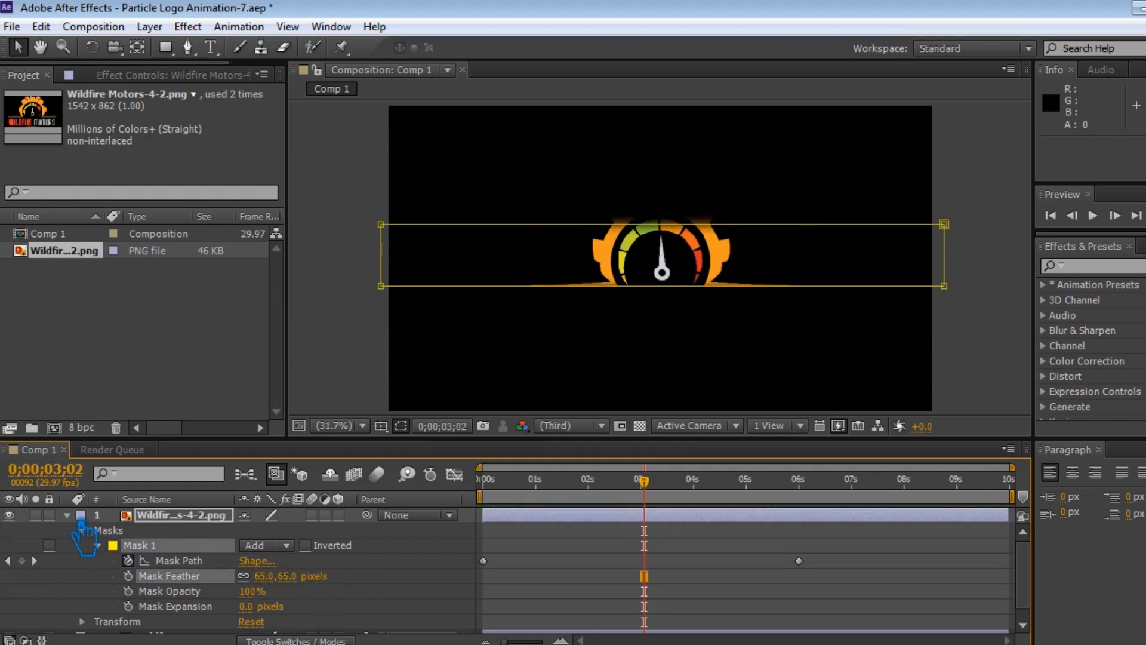
pyautogui.hotkey('ctrl', 'd')
pyautogui.hotkey('ctrl', 's')
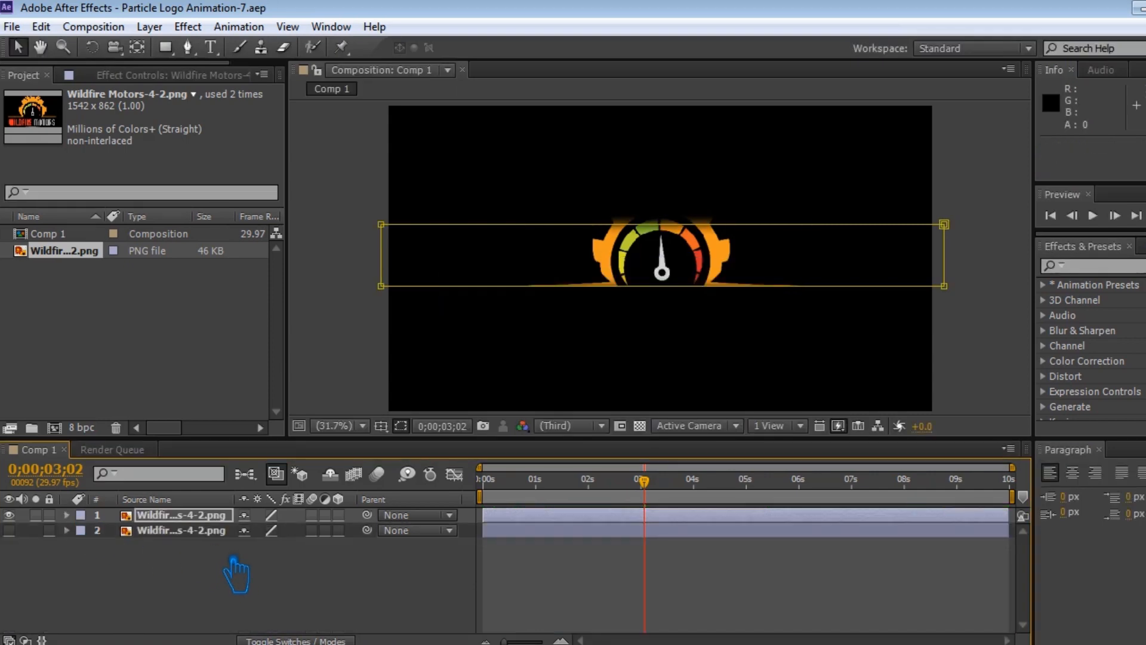
# - Duplicate the masked logo layer and set the current time to 6 seconds
pyautogui.click(194, 529)
pyautogui.hotkey('ctrl', 'd')
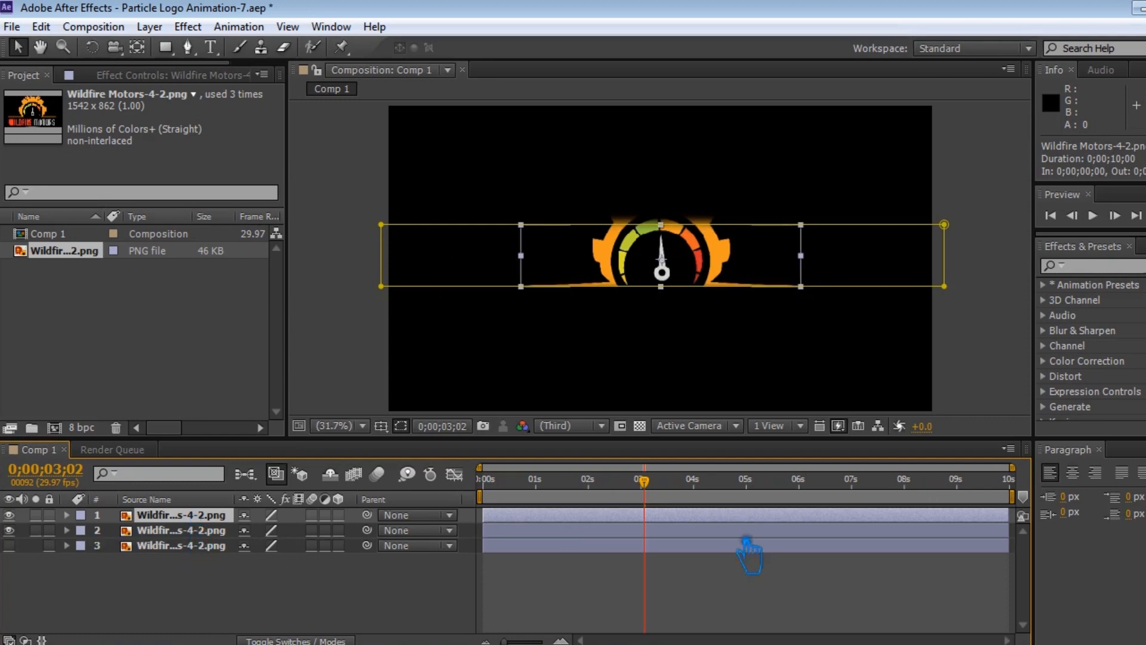
pyautogui.moveTo(660, 490); pyautogui.dragTo(813, 530)
# - Nudge the second logo layer straight down to a vertical position of 564
pyautogui.keyDown('ctrl'); pyautogui.click(170, 530); pyautogui.keyUp('ctrl')
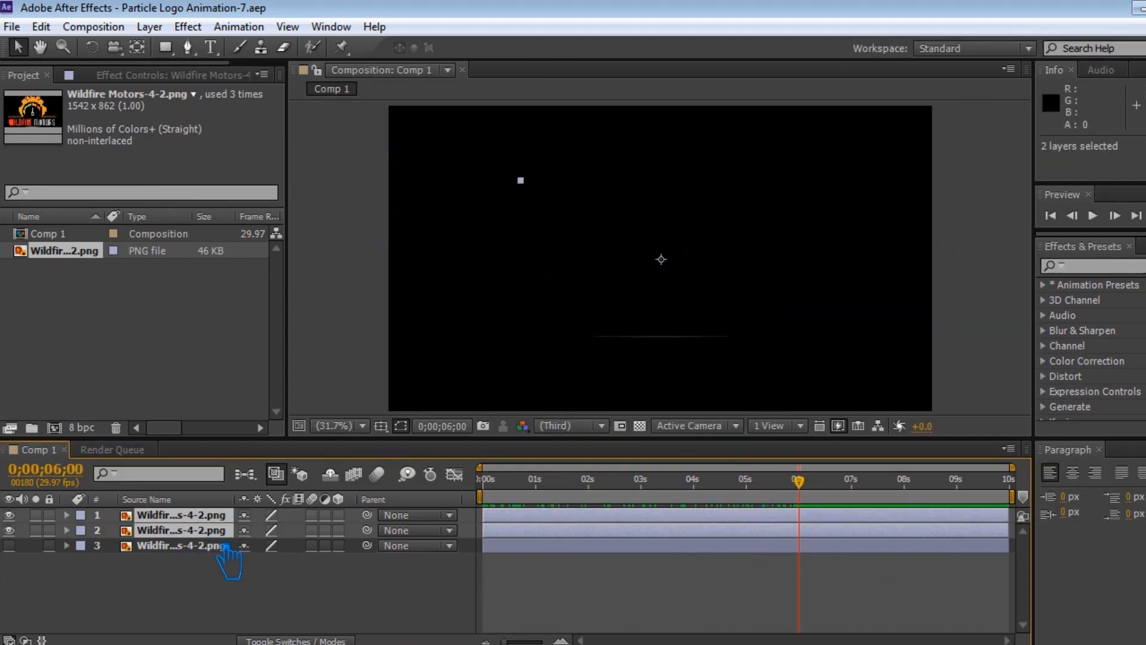
pyautogui.click(179, 531)
pyautogui.press('Down')
pyautogui.press('Down')
pyautogui.press('Down')
pyautogui.press('Down')
pyautogui.press('Down')
pyautogui.press('Down')
pyautogui.press('Down')
pyautogui.press('Down')
pyautogui.press('Down')
pyautogui.press('Down')
pyautogui.press('Down')
pyautogui.press('Down')
pyautogui.press('Down')
pyautogui.press('Down')
pyautogui.press('Down')
pyautogui.press('Down')
pyautogui.press('Down')
pyautogui.press('Down')
pyautogui.press('Down')
pyautogui.press('Down')
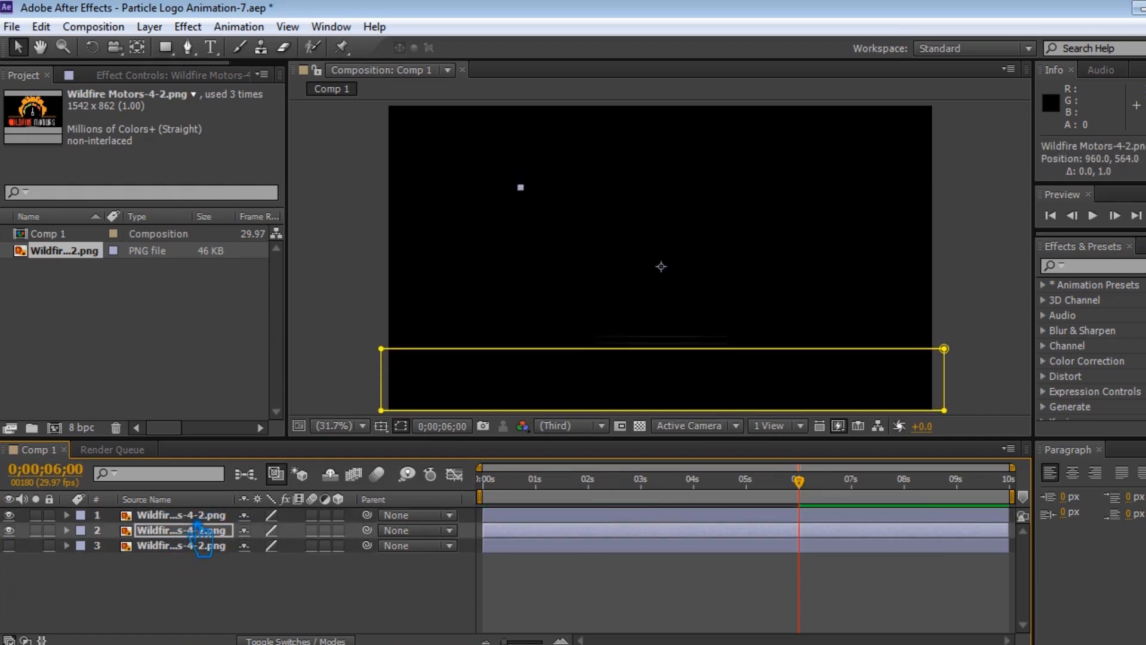
# - Undo the downward nudges of the second logo layer
pyautogui.hotkey('ctrl', 'z')
pyautogui.hotkey('ctrl', 'z')
pyautogui.hotkey('ctrl', 'z')
pyautogui.hotkey('ctrl', 'z')
pyautogui.hotkey('ctrl', 'z')
pyautogui.hotkey('ctrl', 'z')
pyautogui.hotkey('ctrl', 'z')
pyautogui.hotkey('ctrl', 'z')
pyautogui.hotkey('ctrl', 'z')
pyautogui.hotkey('ctrl', 'z')
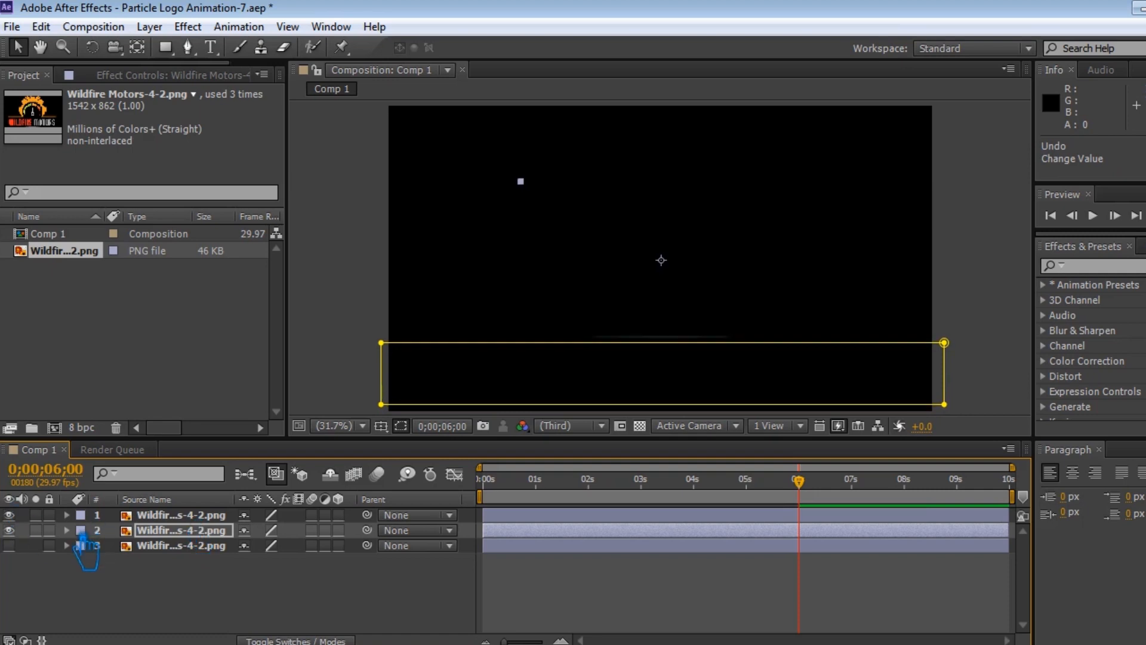
# - Shift the Mask Path of Mask 1 on the second logo layer slightly downward at 6 seconds
pyautogui.press('m')
pyautogui.press('m')
pyautogui.click(191, 564)
pyautogui.press('Down')
pyautogui.press('Down')
pyautogui.press('Down')
pyautogui.press('Down')
pyautogui.press('Down')
pyautogui.press('Down')
pyautogui.press('Down')
pyautogui.press('Down')
pyautogui.press('Down')
pyautogui.press('Down')
pyautogui.press('Down')
pyautogui.press('Down')
pyautogui.press('Down')
pyautogui.press('Down')
pyautogui.press('Down')
pyautogui.press('Down')
pyautogui.press('Down')
pyautogui.press('Down')
pyautogui.press('Down')
pyautogui.press('Down')
pyautogui.press('Up')
pyautogui.press('Up')
pyautogui.press('Up')
pyautogui.press('Up')
pyautogui.press('Up')
pyautogui.press('Up')
pyautogui.press('Up')
pyautogui.press('Up')
pyautogui.press('Up')
pyautogui.press('Up')
pyautogui.press('Up')
pyautogui.press('Up')
pyautogui.press('Up')
pyautogui.press('Up')
pyautogui.press('Up')
pyautogui.press('Up')
pyautogui.press('Up')
pyautogui.press('Up')
pyautogui.press('Up')
pyautogui.press('Up')
pyautogui.press('m')
pyautogui.press('m')
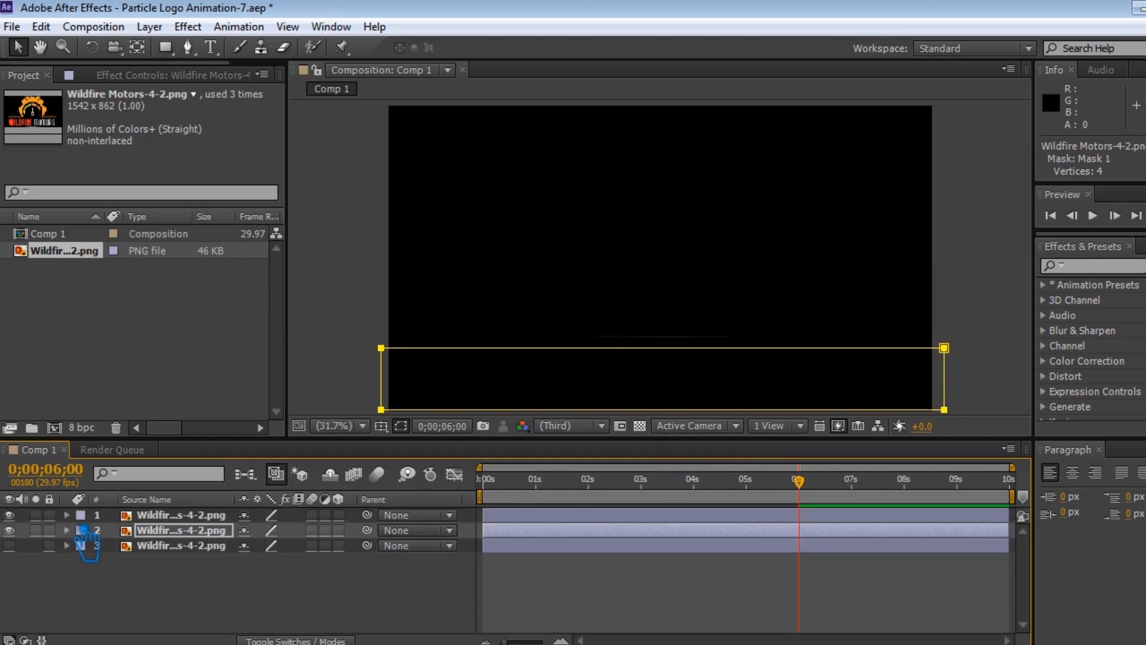
# - Nudge the top logo layer straight down to a vertical position of 573
pyautogui.hotkey('ctrl', 'Up')
pyautogui.press('Down')
pyautogui.press('Down')
pyautogui.press('Down')
pyautogui.press('Down')
pyautogui.press('Down')
pyautogui.press('Down')
pyautogui.press('Down')
pyautogui.press('Down')
pyautogui.press('Down')
pyautogui.press('Down')
pyautogui.press('Down')
pyautogui.press('Down')
pyautogui.press('Down')
pyautogui.press('Down')
pyautogui.press('Down')
pyautogui.press('Down')
pyautogui.press('Down')
pyautogui.press('Down')
pyautogui.press('Down')
pyautogui.press('Down')
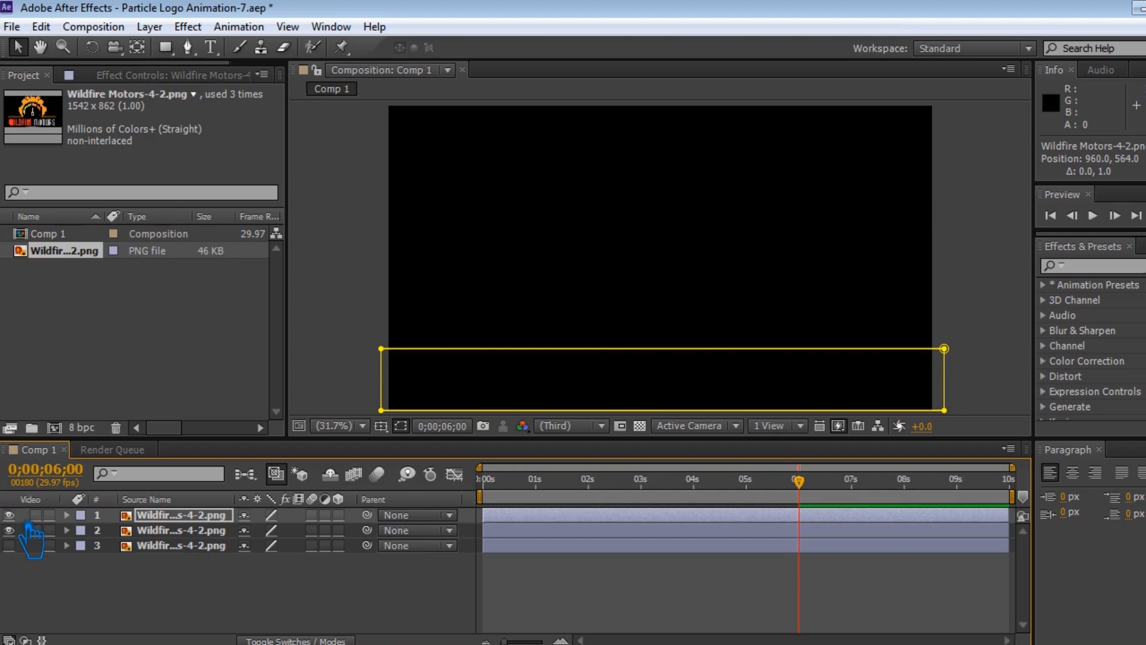
pyautogui.click(202, 514)
pyautogui.press('Down')
pyautogui.press('Down')
pyautogui.press('Down')
pyautogui.press('Down')
pyautogui.press('Down')
pyautogui.press('Down')
pyautogui.press('Down')
pyautogui.press('Down')
pyautogui.press('Down')
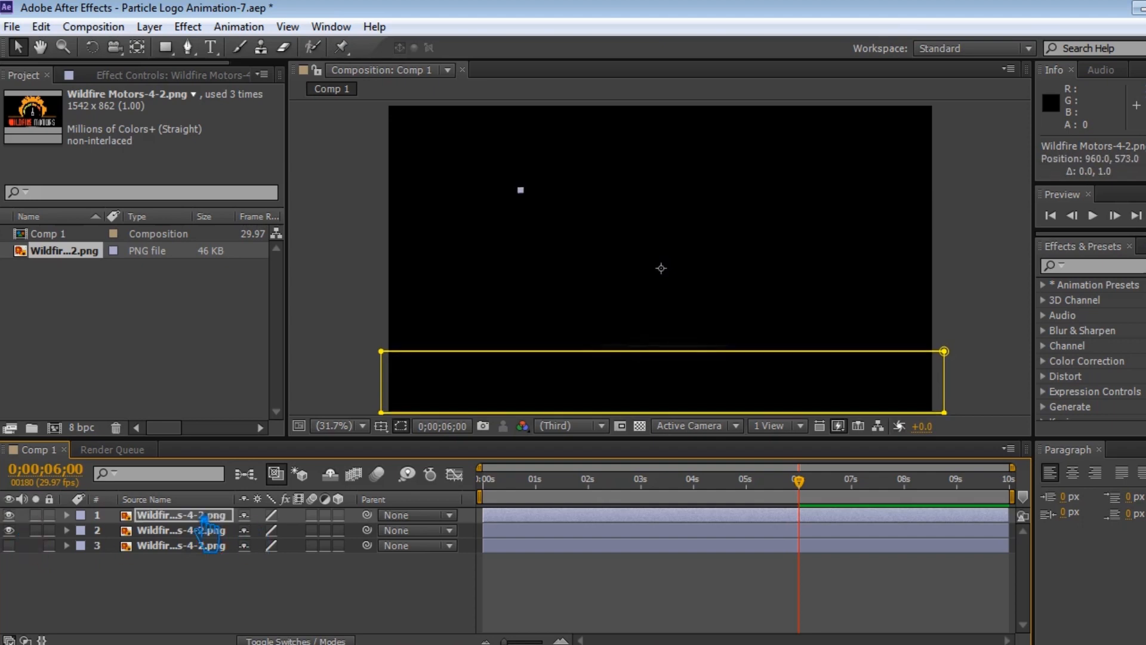
# - Nudge the top logo layer upward to a vertical position of 534
pyautogui.press('Up')
pyautogui.press('Up')
pyautogui.press('Up')
pyautogui.press('Up')
pyautogui.press('Up')
pyautogui.press('Up')
pyautogui.press('Up')
pyautogui.press('Up')
pyautogui.press('Up')
pyautogui.press('Up')
pyautogui.press('Up')
pyautogui.press('Up')
pyautogui.press('Up')
pyautogui.press('Up')
pyautogui.press('Up')
pyautogui.press('Up')
pyautogui.press('Up')
pyautogui.press('Up')
pyautogui.press('Up')
pyautogui.press('Up')
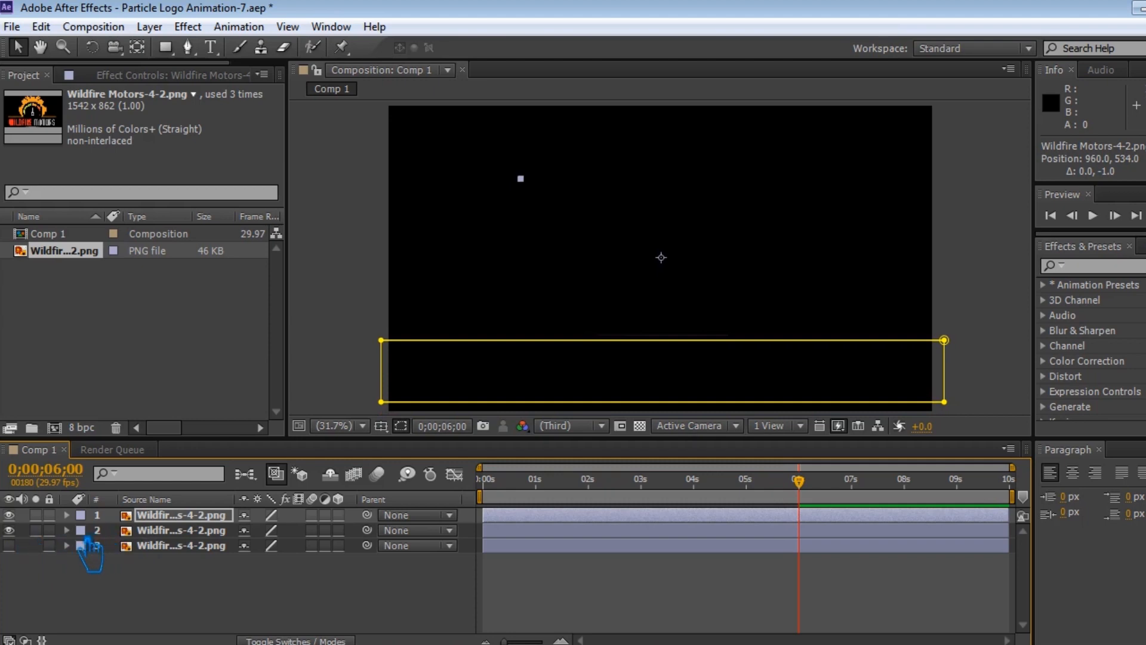
# - Copy the 6-second Mask Path keyframe of Mask 1 on the second logo layer
pyautogui.press('u')
pyautogui.click(799, 564)
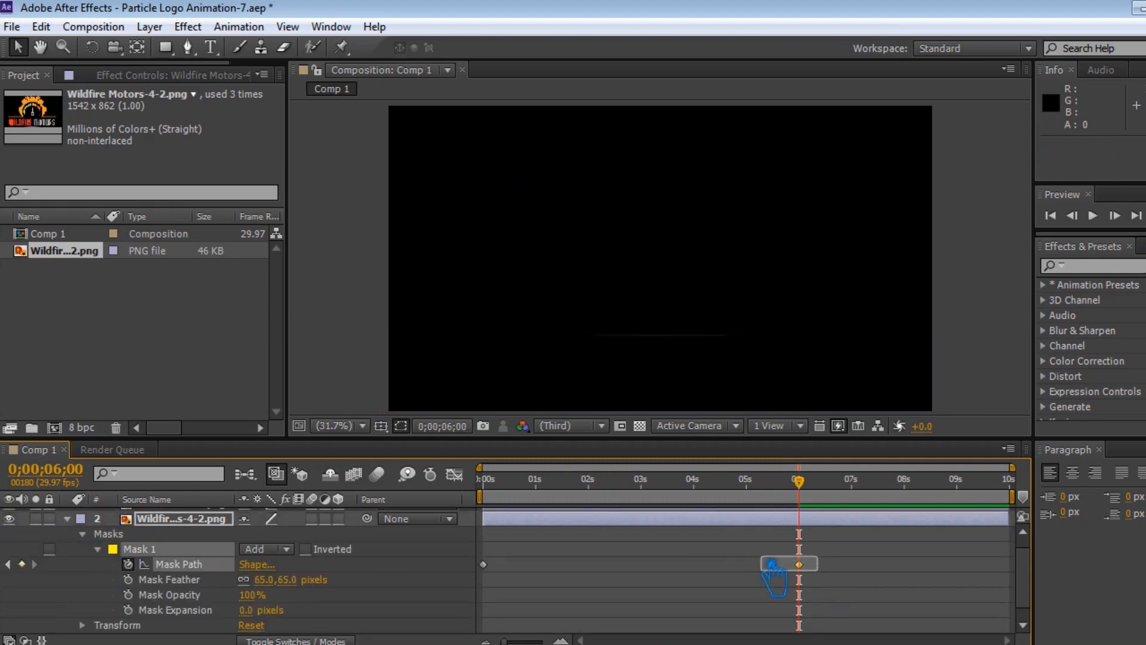
pyautogui.hotkey('ctrl', 'c')
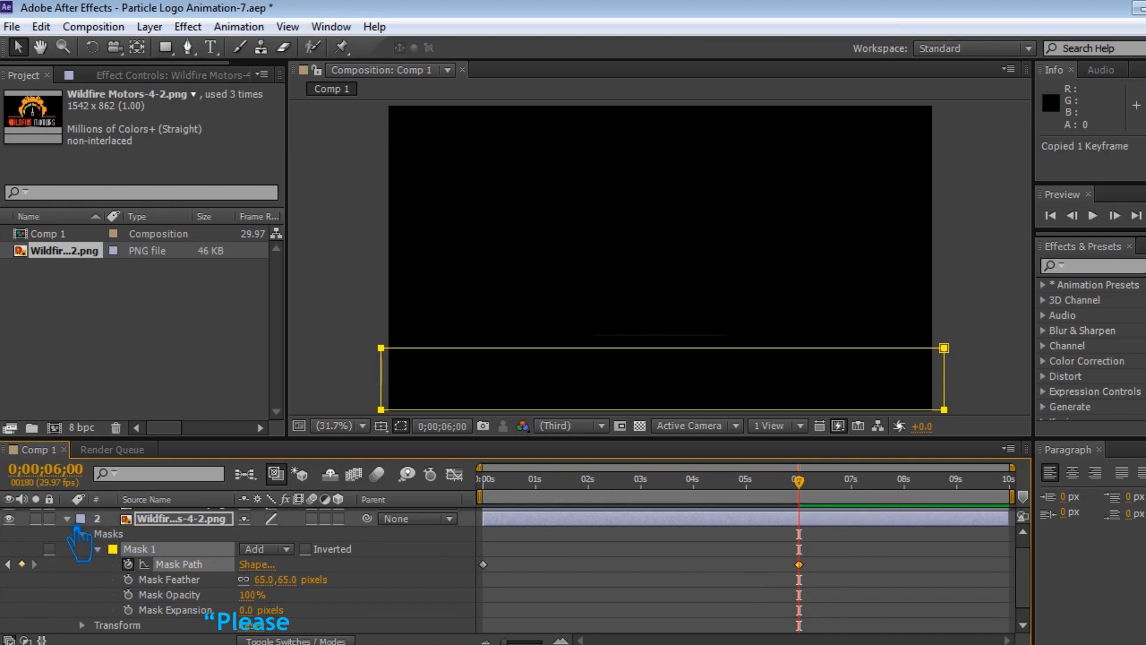
# - Try to paste the copied keyframe onto the Mask Path of Mask 1 on the top logo layer at 6 seconds
pyautogui.hotkey('ctrl', '`')
pyautogui.hotkey('ctrl', 'Up')
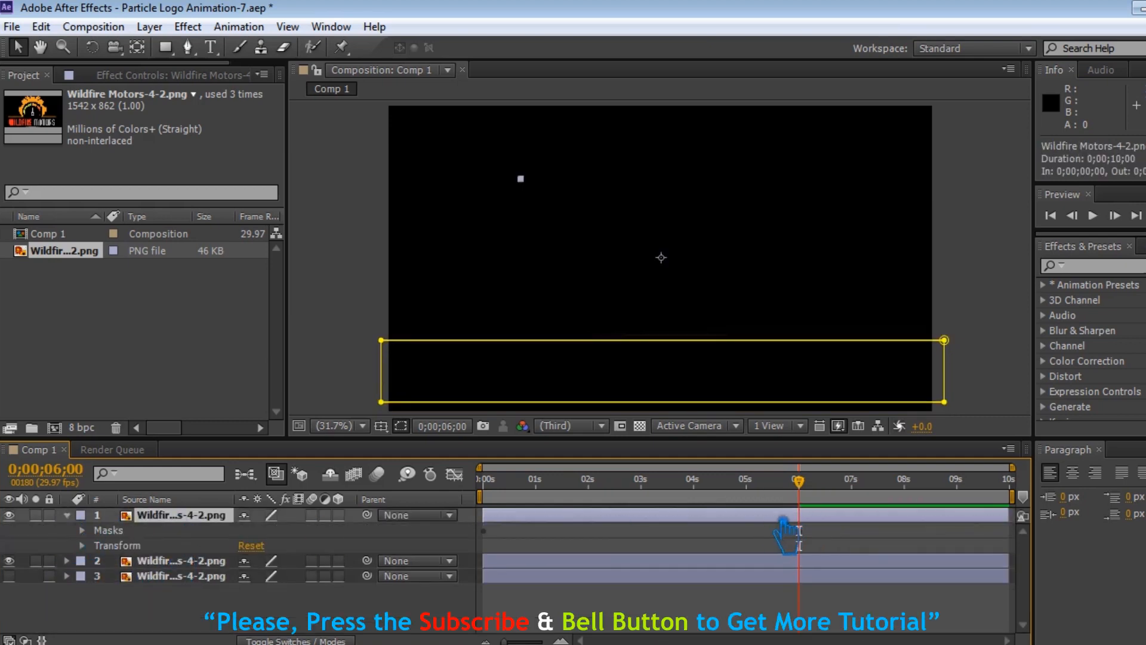
pyautogui.click(82, 530)
pyautogui.click(98, 545)
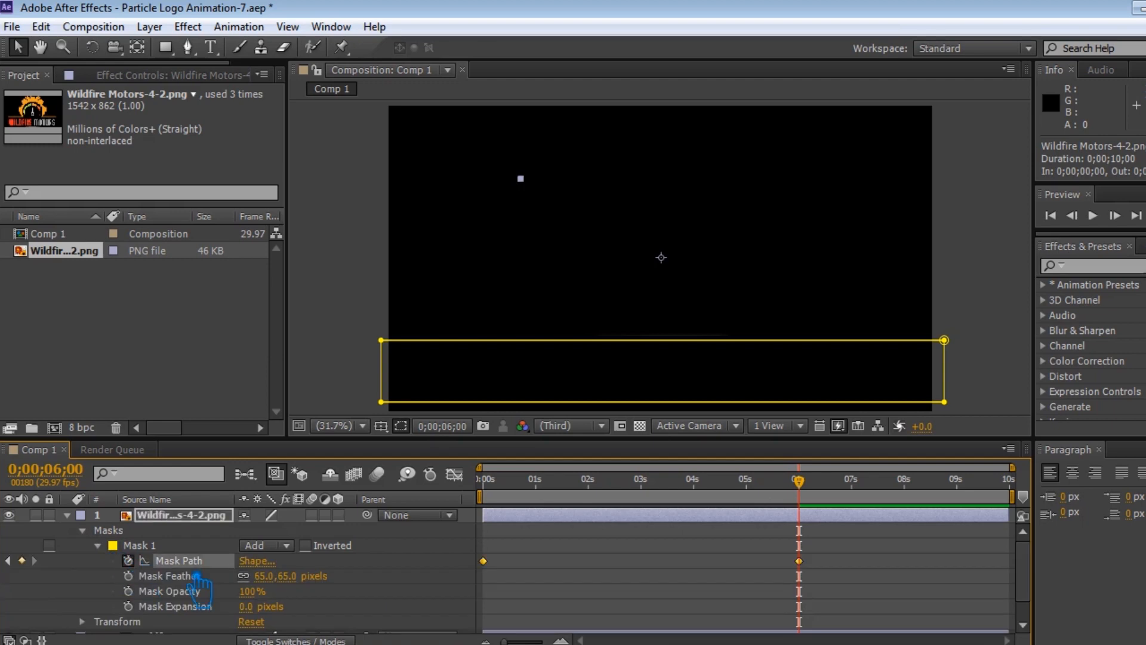
pyautogui.hotkey('ctrl', 'v')
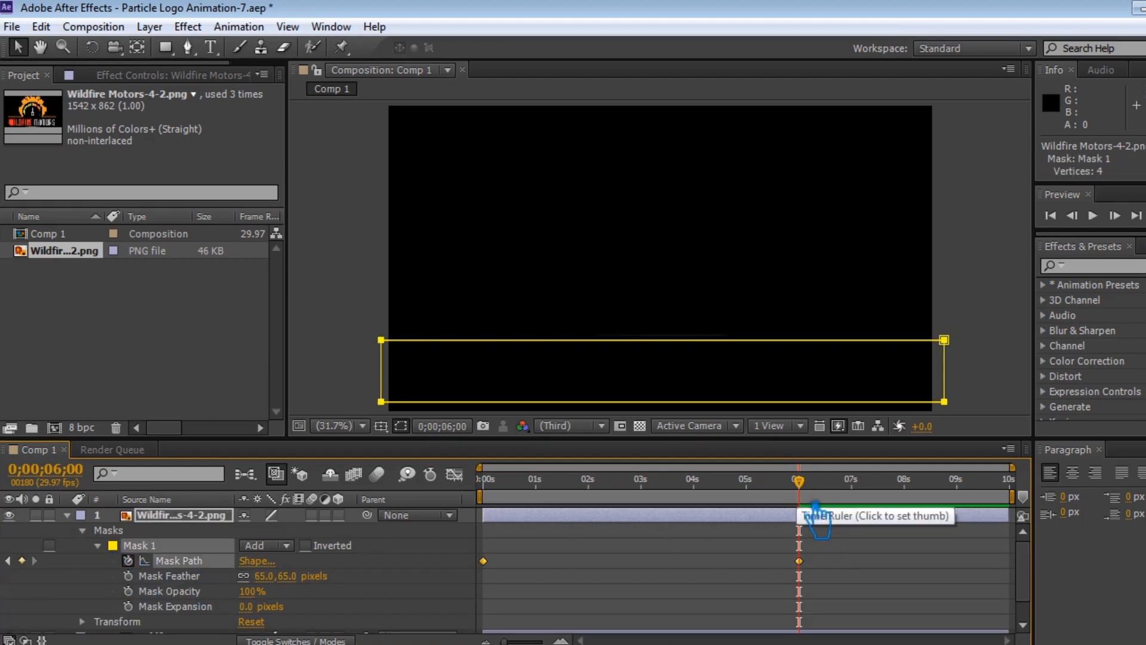
# - Delete the top logo layer's 6-second Mask Path keyframe and paste the copied mask keyframe in its place
pyautogui.moveTo(831, 580); pyautogui.dragTo(767, 557)
pyautogui.press('Delete')
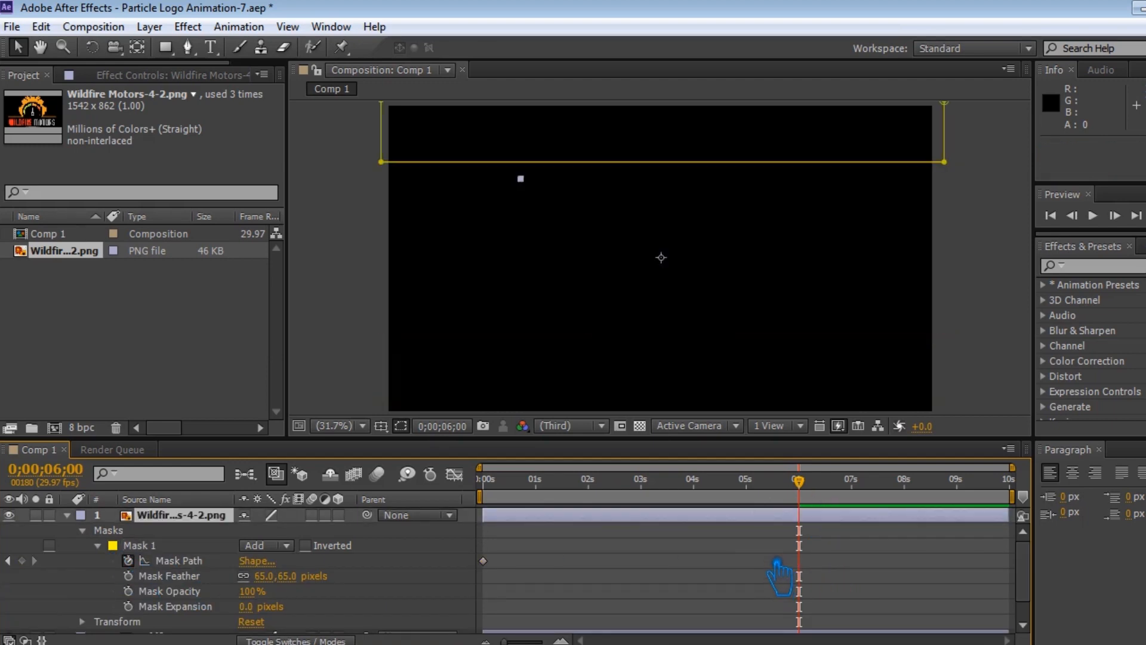
pyautogui.press('pagedown')
pyautogui.hotkey('ctrl', 'v')
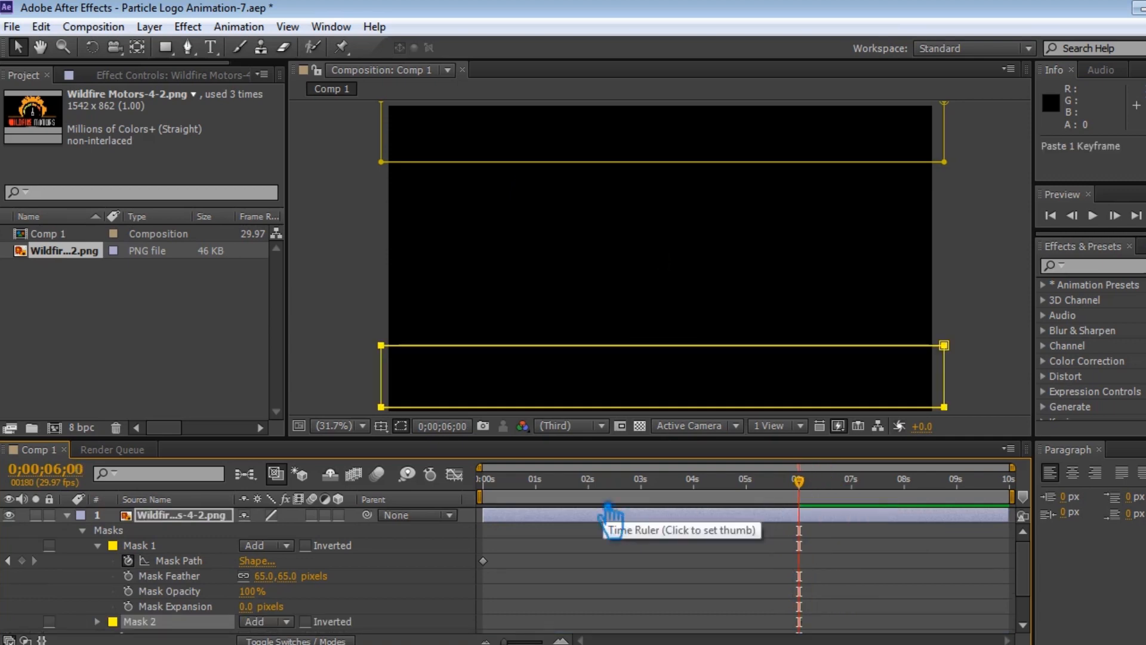
# - Try to move Mask 1 on the top logo layer down to the bottom of the frame at 6 seconds
pyautogui.click(67, 514)
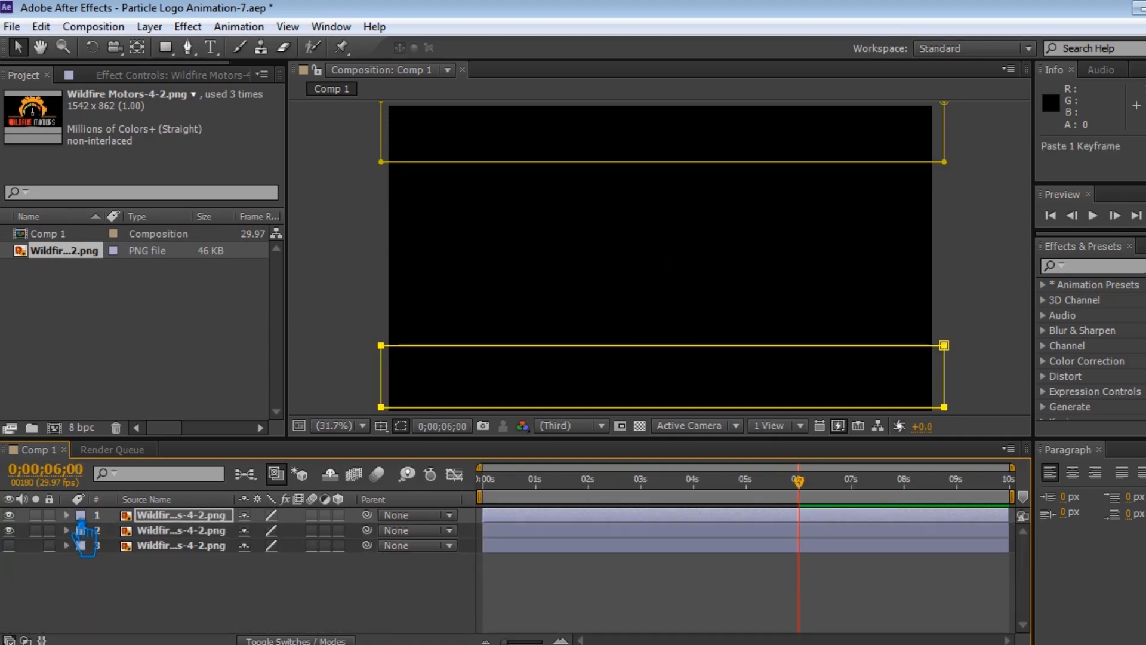
pyautogui.click(184, 530)
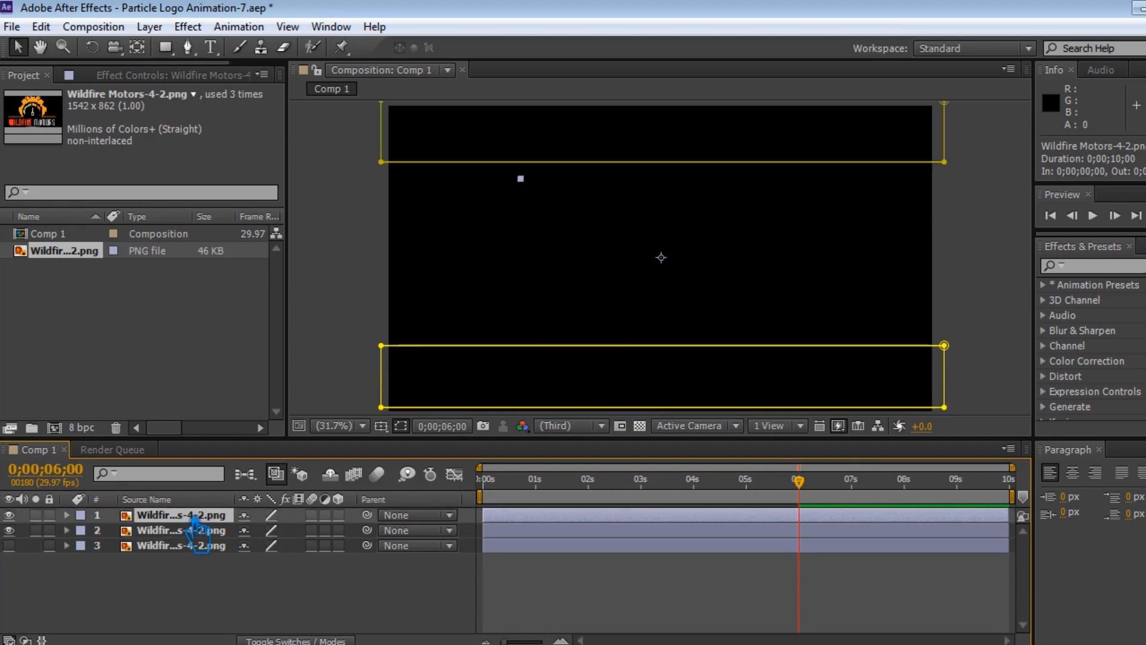
pyautogui.click(67, 515)
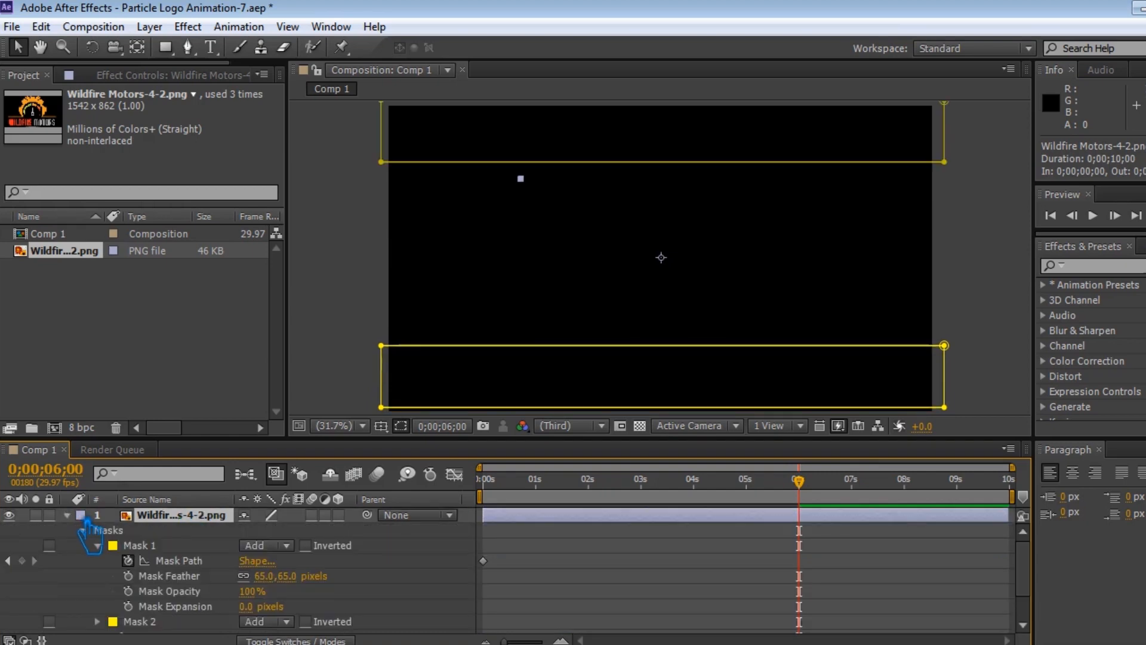
pyautogui.click(202, 561)
pyautogui.hotkey('shift', 'Down')
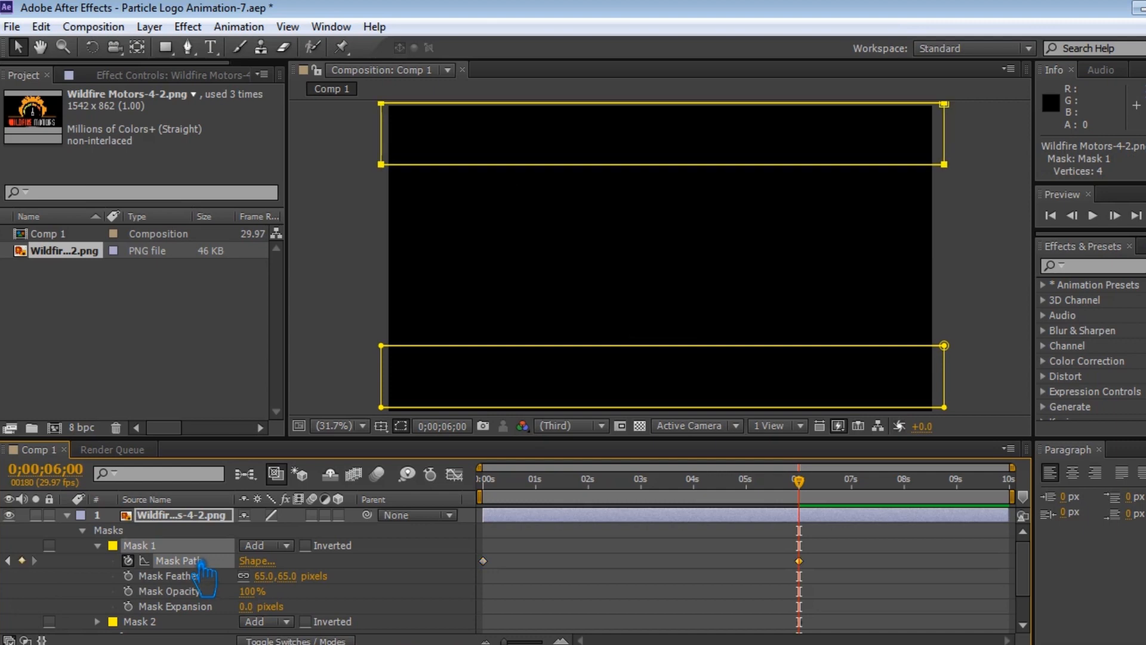
pyautogui.hotkey('shift', 'Down')
pyautogui.hotkey('shift', 'Down')
pyautogui.hotkey('shift', 'Down')
pyautogui.hotkey('shift', 'Down')
pyautogui.hotkey('shift', 'Down')
pyautogui.hotkey('shift', 'Down')
pyautogui.hotkey('shift', 'Down')
pyautogui.hotkey('shift', 'Down')
pyautogui.hotkey('shift', 'Down')
pyautogui.hotkey('shift', 'Down')
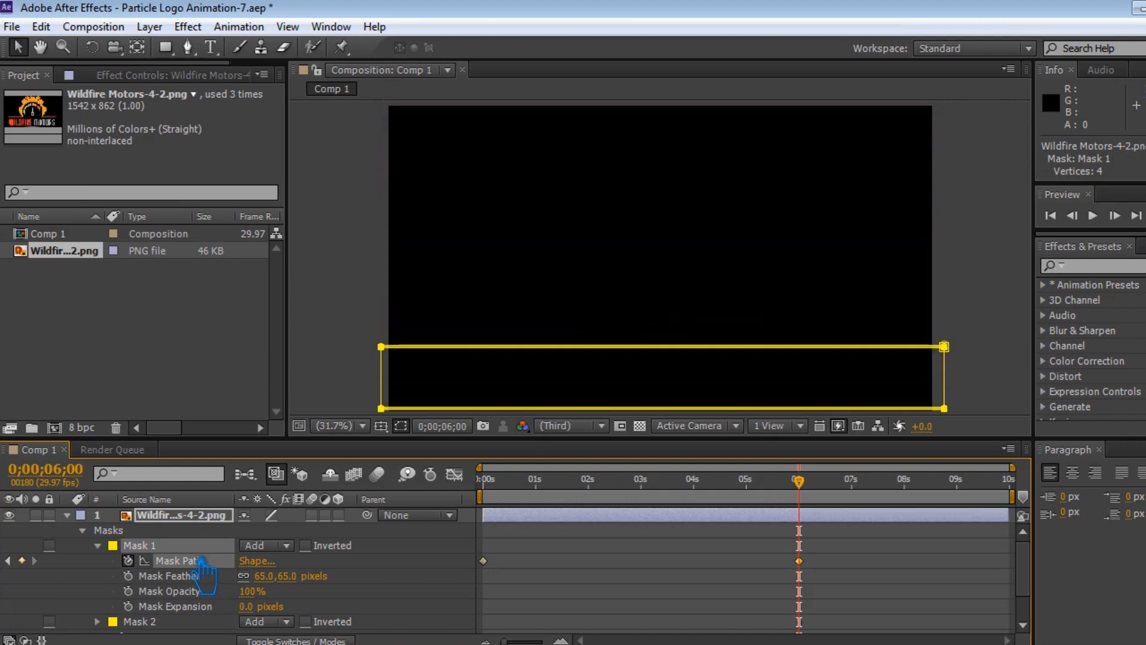
pyautogui.click(67, 561)
pyautogui.click(67, 515)
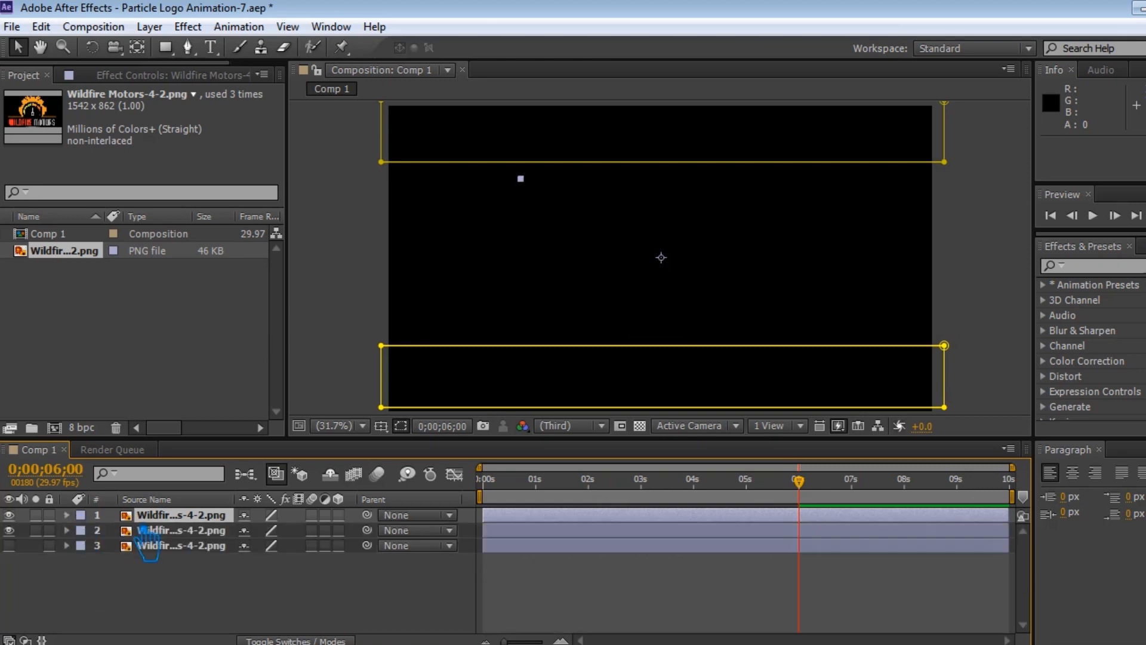
# - Delete the top logo layer that carries the extra Mask 2
pyautogui.click(9, 530)
pyautogui.click(181, 530)
pyautogui.click(181, 514)
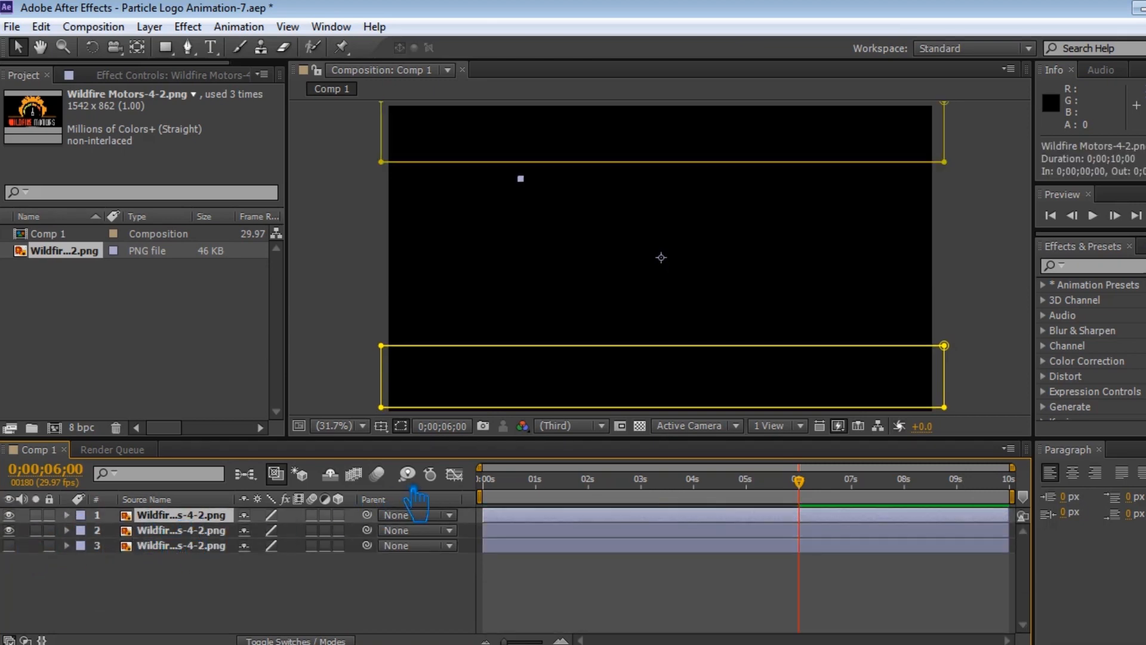
pyautogui.click(189, 532)
pyautogui.press('Delete')
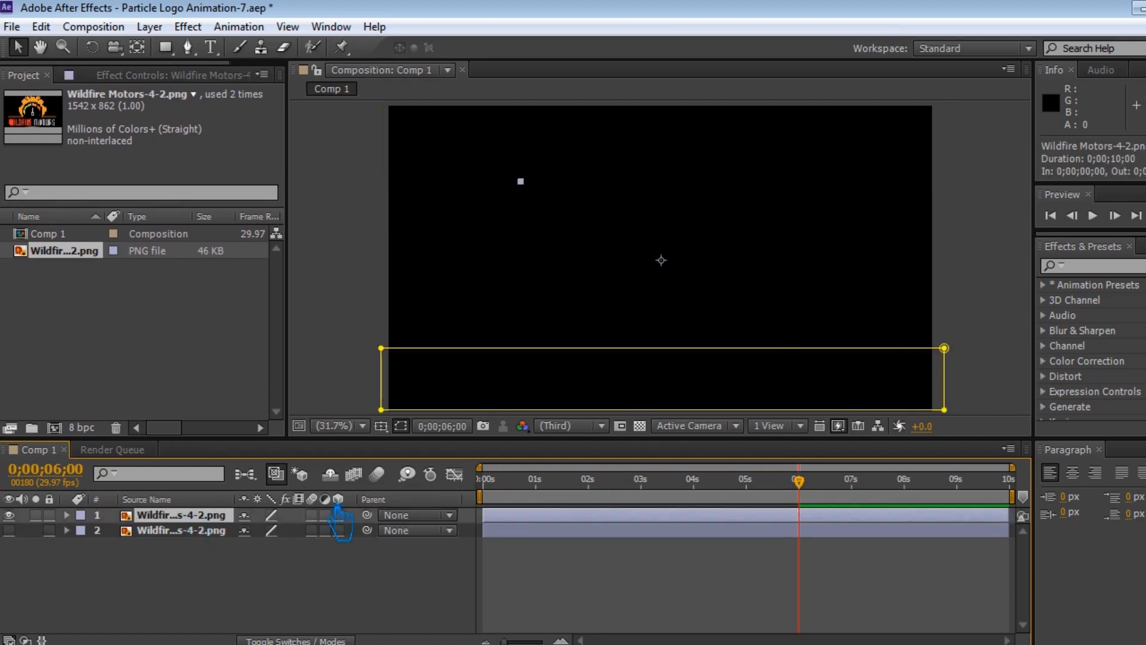
# - Duplicate the remaining visible logo layer with its animated mask and return the playhead to 0 seconds
pyautogui.moveTo(743, 477); pyautogui.dragTo(811, 492)
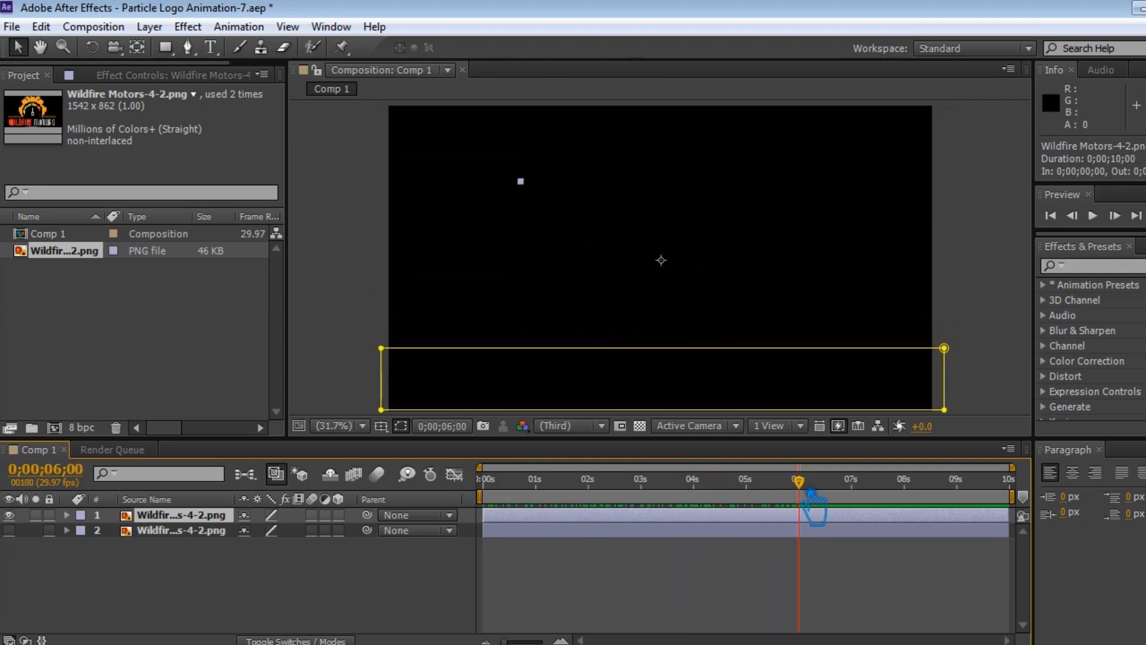
pyautogui.hotkey('ctrl', 'd')
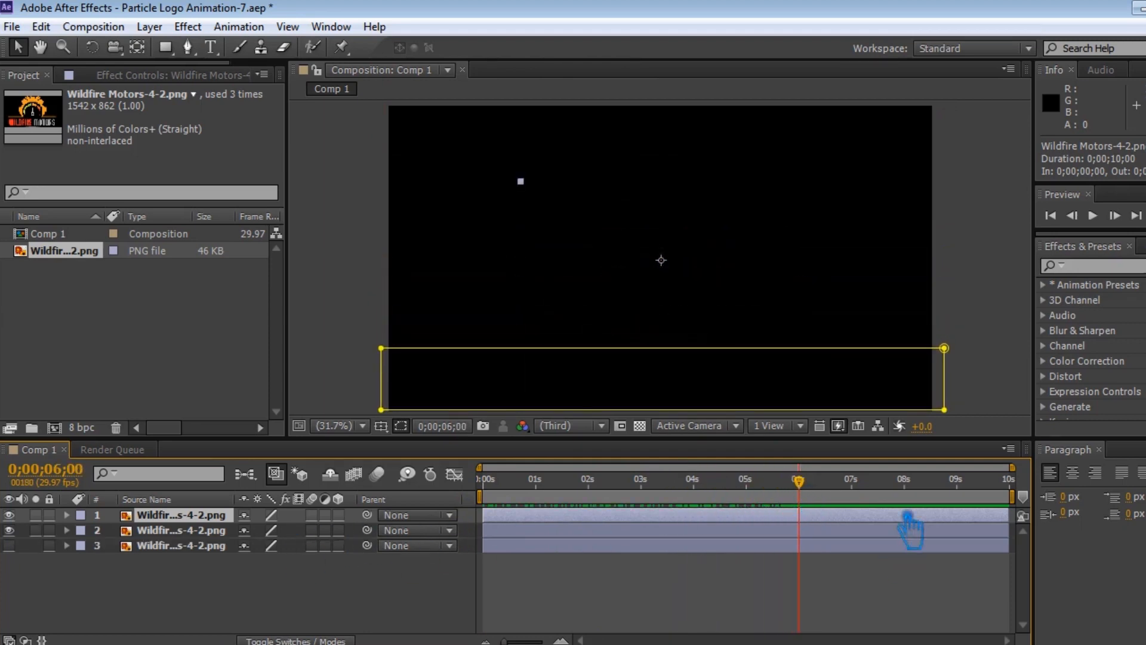
pyautogui.moveTo(800, 494); pyautogui.dragTo(484, 493)
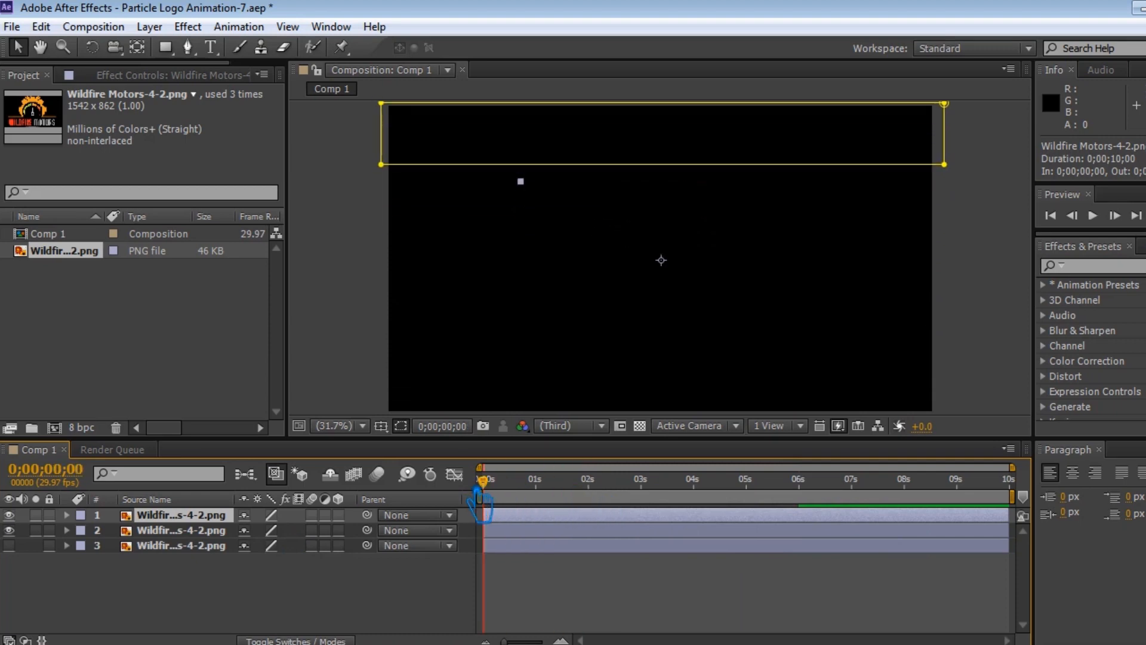
pyautogui.click(454, 473)
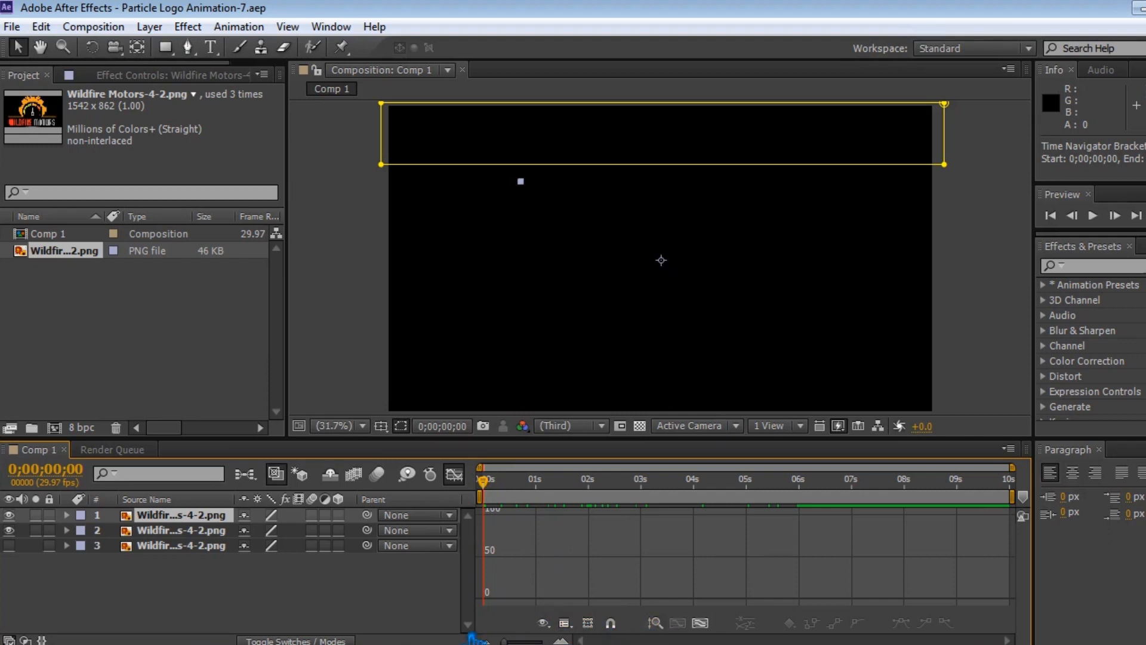
pyautogui.click(392, 603)
pyautogui.scroll(3, 1018, 603)
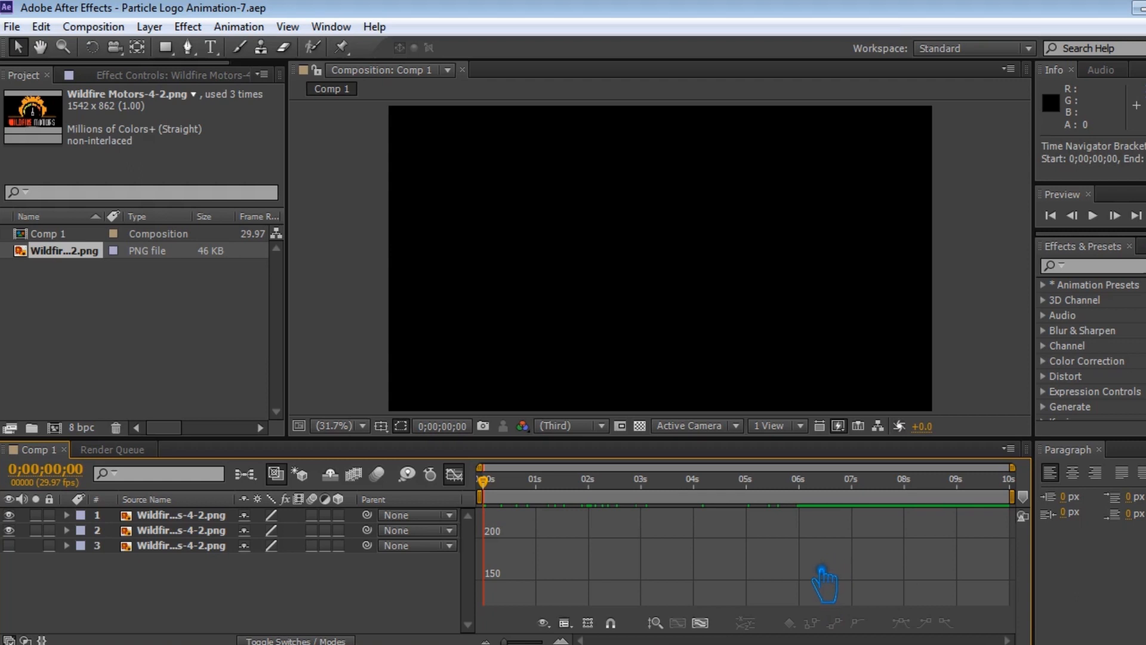
pyautogui.click(176, 531)
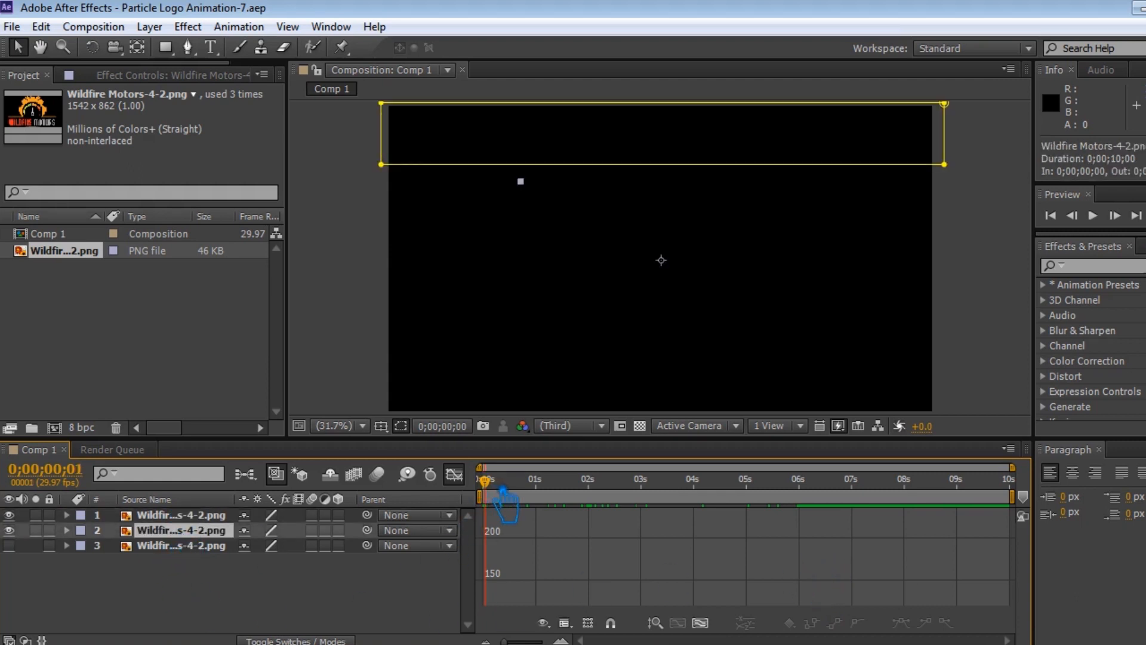
pyautogui.press('Home')
pyautogui.click(192, 516)
pyautogui.click(195, 531)
pyautogui.click(199, 516)
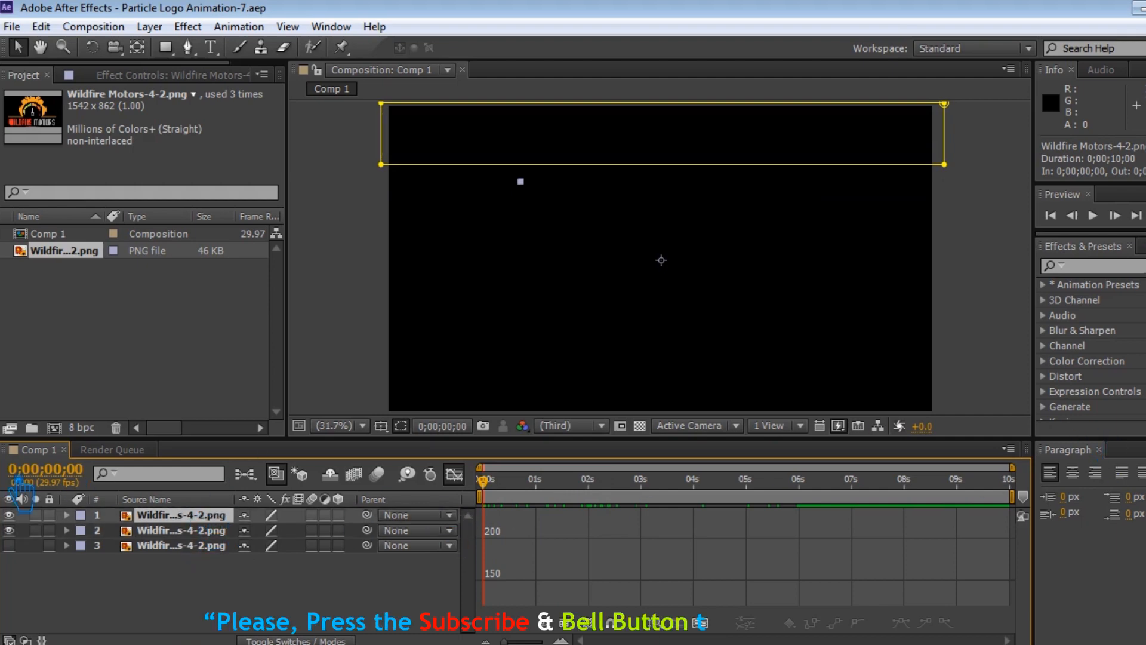
# - Reveal Mask 1's properties on the top logo layer, select its Mask Path and switch the timeline back to layer bars
pyautogui.click(67, 514)
pyautogui.click(82, 530)
pyautogui.click(97, 545)
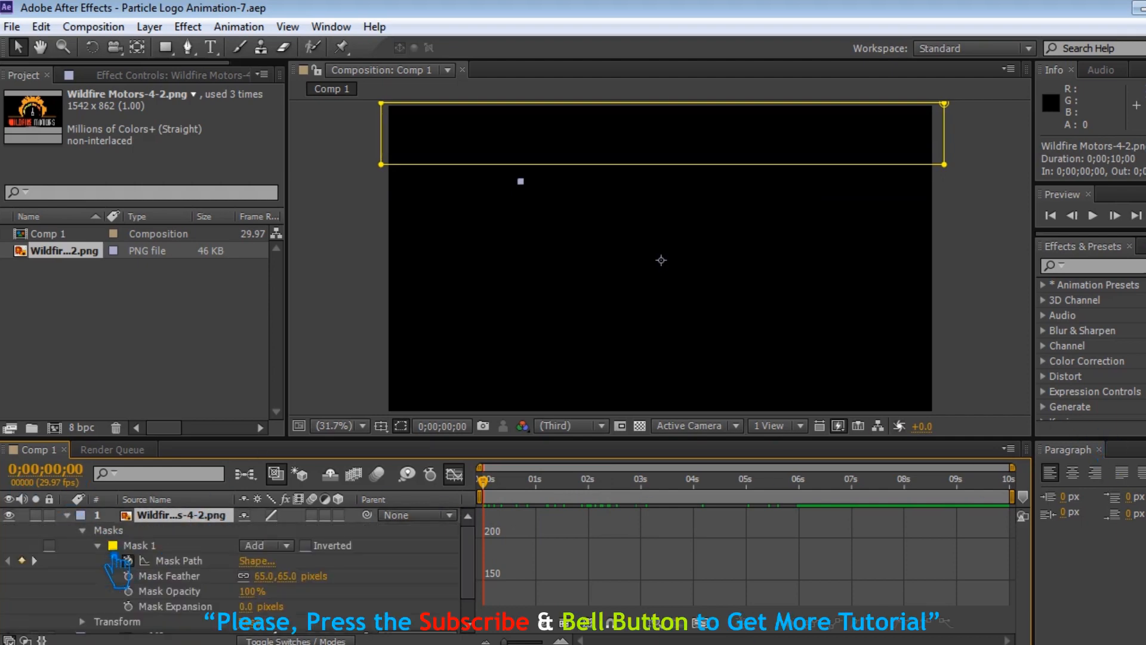
pyautogui.click(179, 560)
pyautogui.moveTo(500, 505)
pyautogui.mouseDown()
pyautogui.moveTo(721, 504)
pyautogui.moveTo(486, 504)
pyautogui.mouseUp()
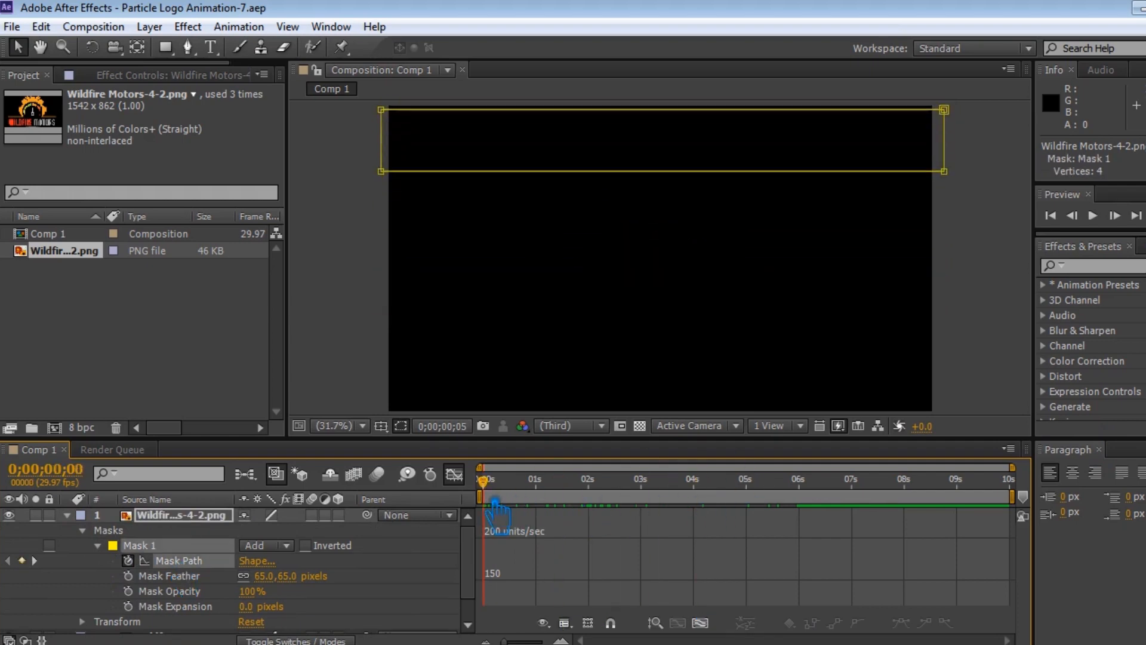
pyautogui.click(381, 164)
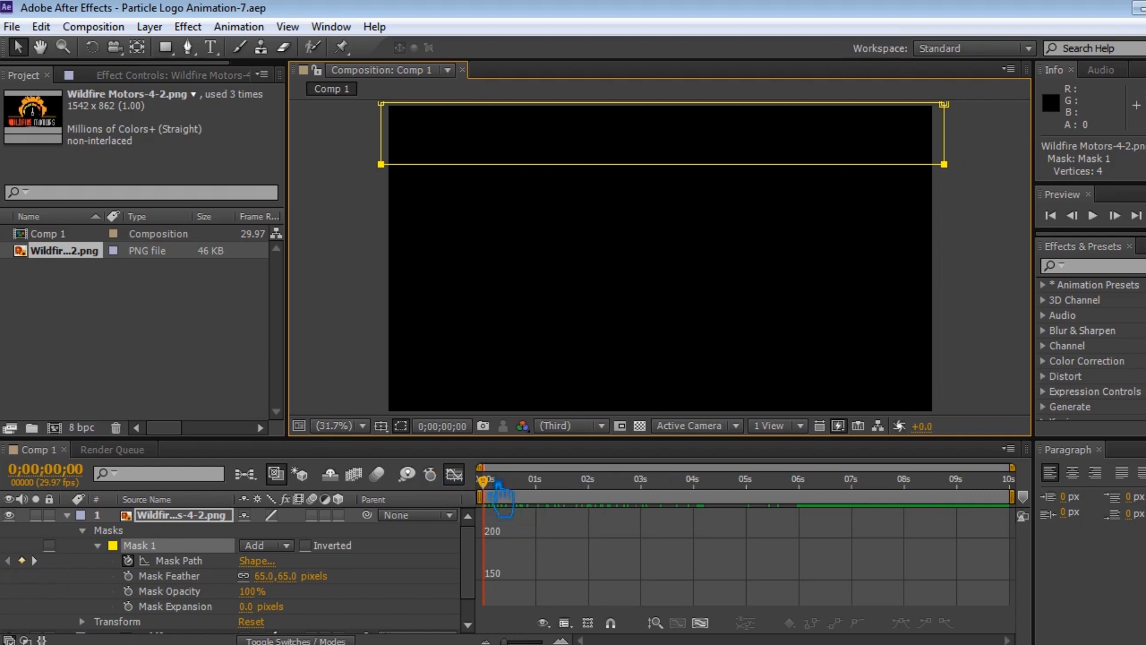
pyautogui.click(179, 561)
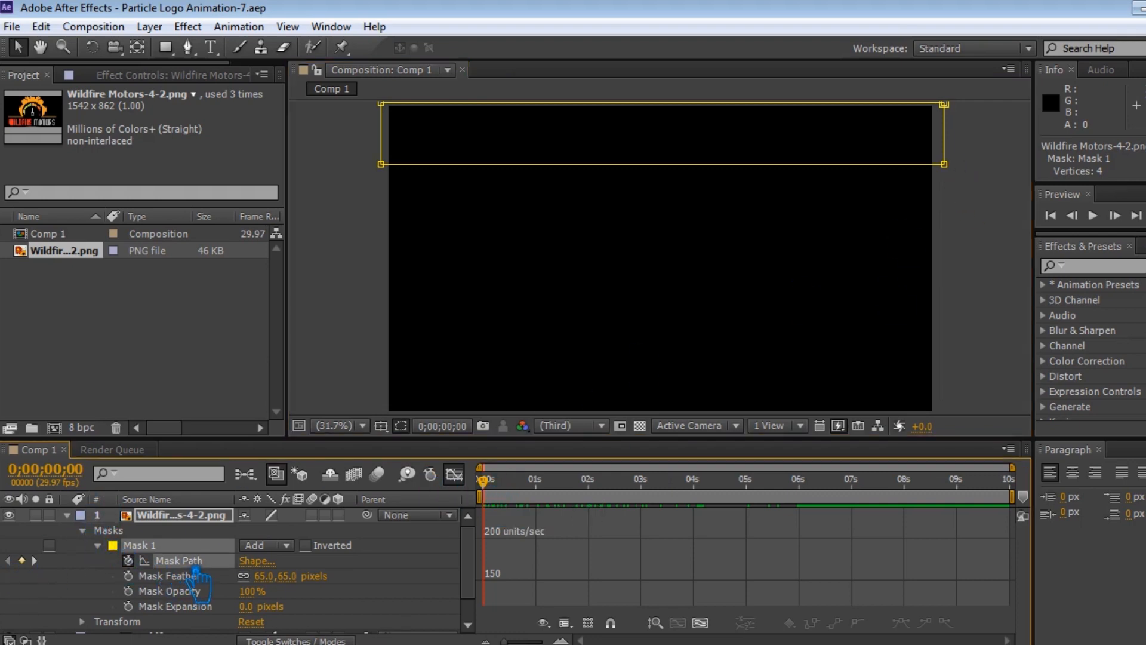
pyautogui.click(455, 475)
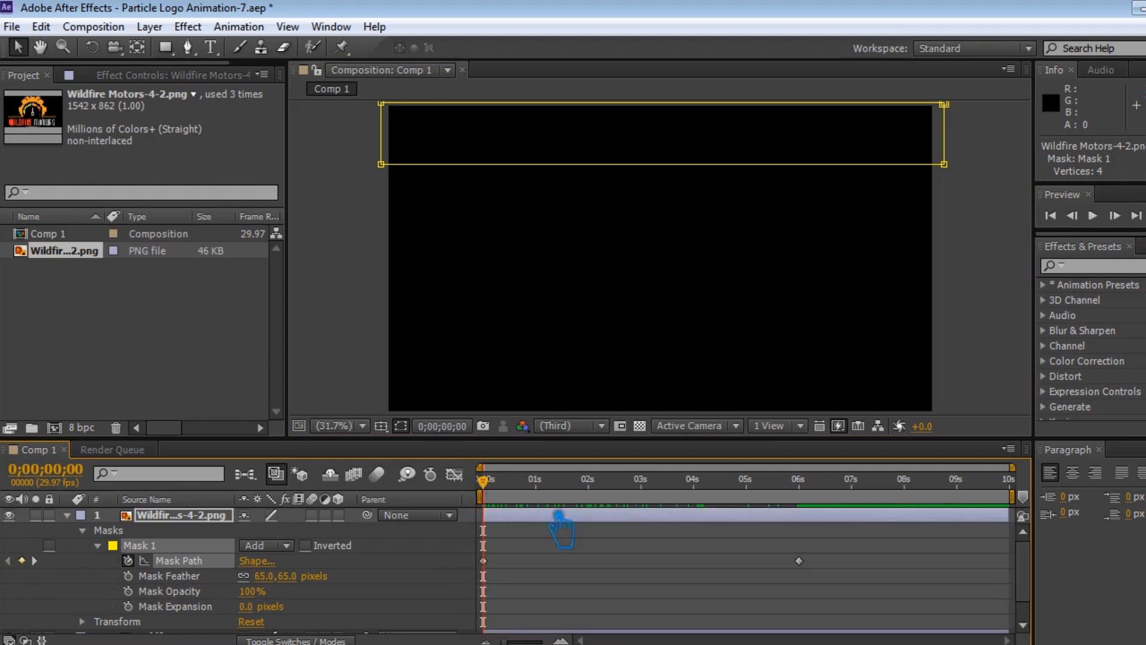
# - Delete the 6-second Mask Path keyframe of Mask 1 on the top logo layer and place the playhead at 6 seconds
pyautogui.moveTo(505, 496); pyautogui.dragTo(485, 534)
pyautogui.click(799, 562)
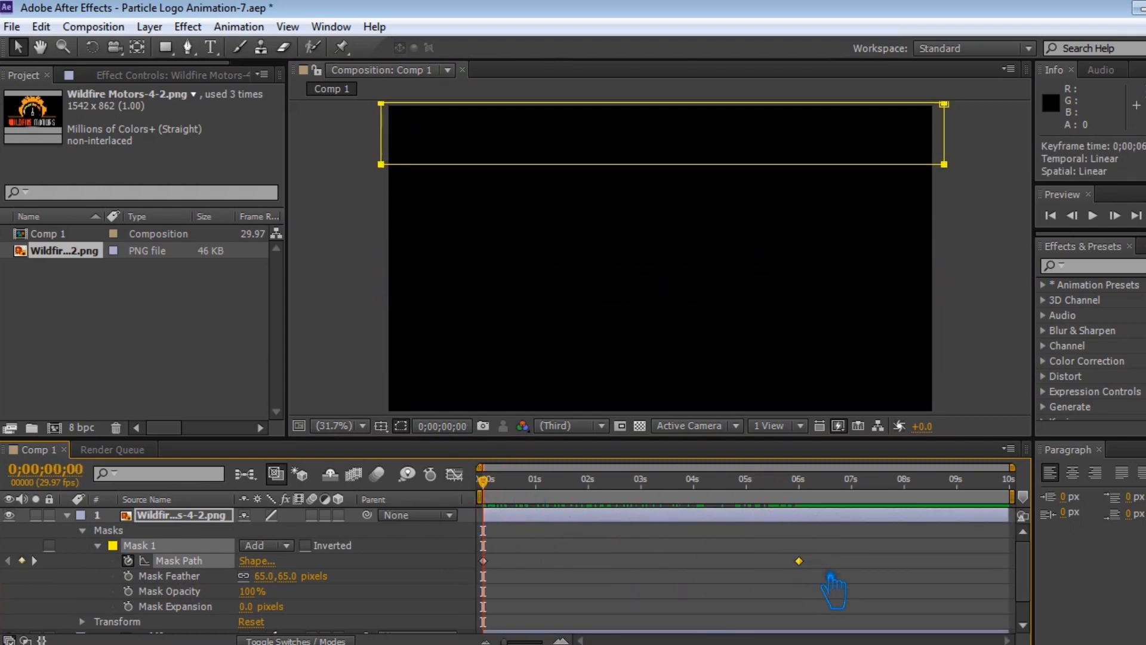
pyautogui.moveTo(512, 493); pyautogui.dragTo(817, 506)
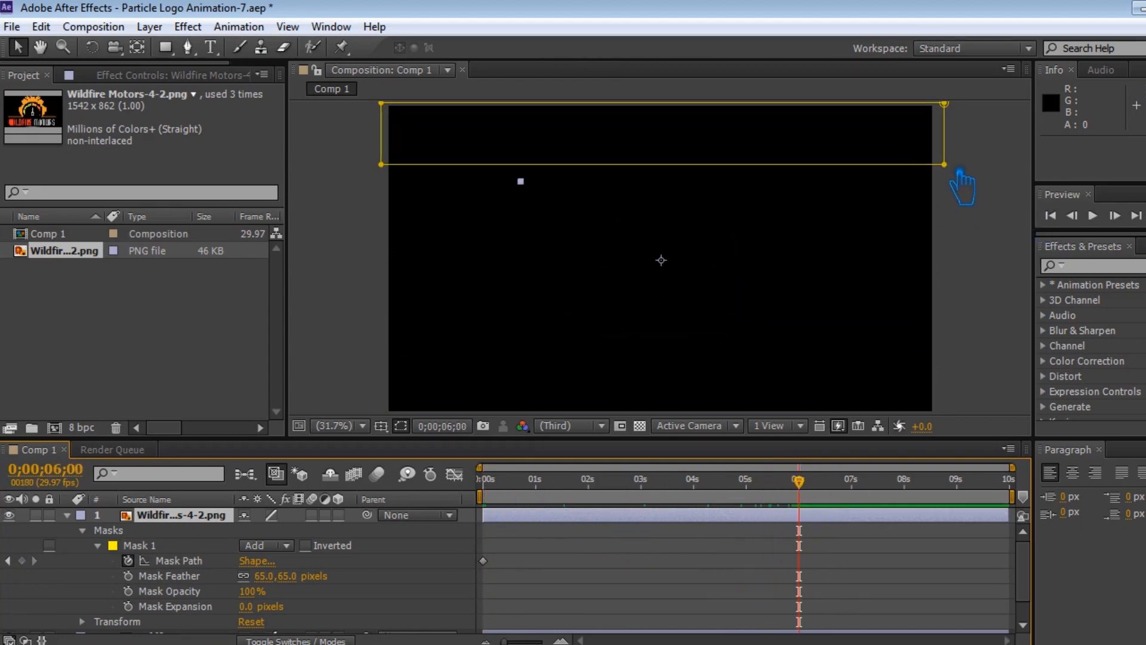
# - Stretch both lower corners of Mask 1 on the top logo layer past the frame's bottom edge at 6 seconds, and scrub back through the reveal
pyautogui.moveTo(964, 174); pyautogui.dragTo(974, 447)
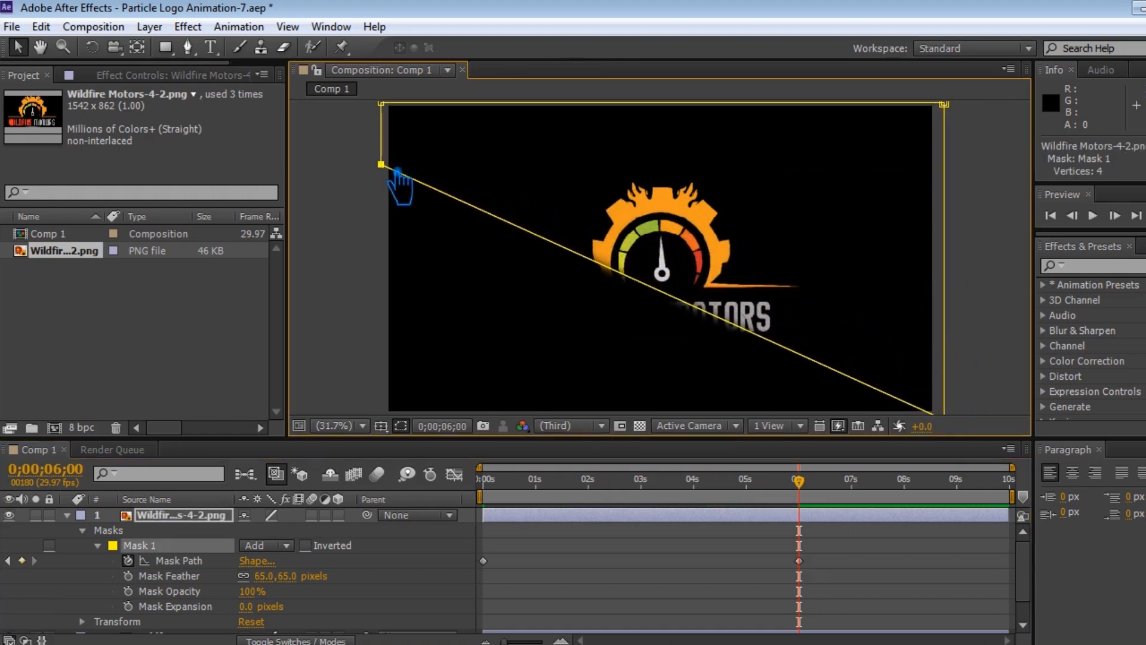
pyautogui.moveTo(400, 176); pyautogui.dragTo(397, 435)
pyautogui.click(67, 514)
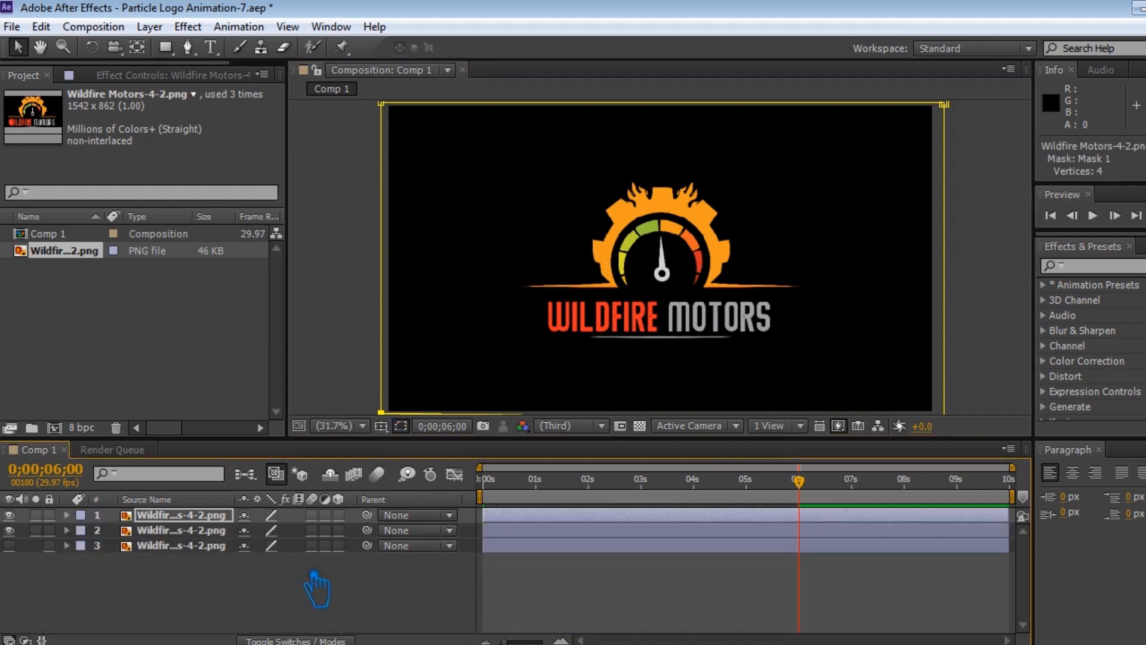
pyautogui.click(361, 631)
pyautogui.moveTo(803, 508); pyautogui.dragTo(748, 525)
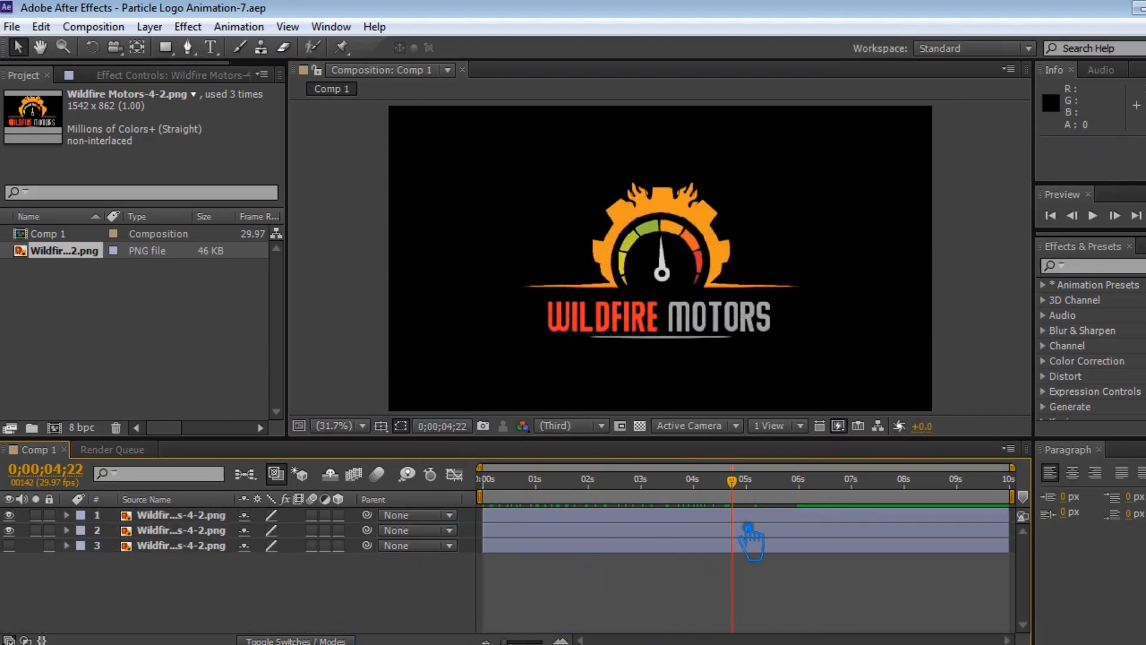
# - Pre-compose the second logo layer, moving all attributes into the new composition named Wildfire Motors-4-2.png Comp 1
pyautogui.click(184, 532)
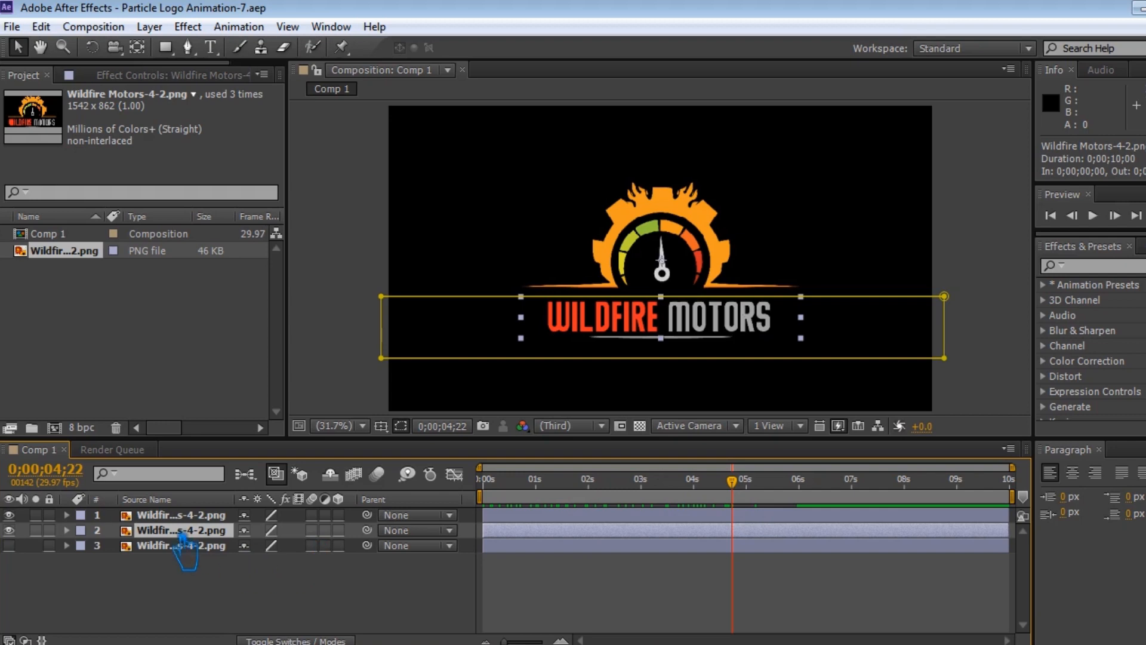
pyautogui.rightClick(183, 536)
pyautogui.click(242, 539)
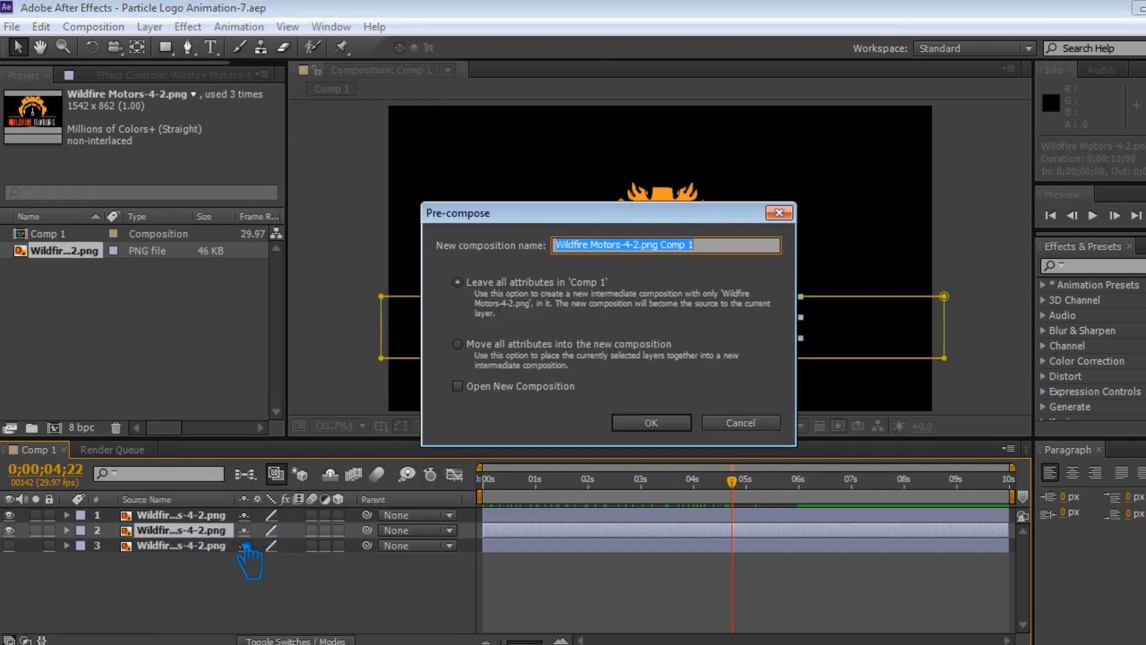
pyautogui.click(458, 343)
pyautogui.click(651, 423)
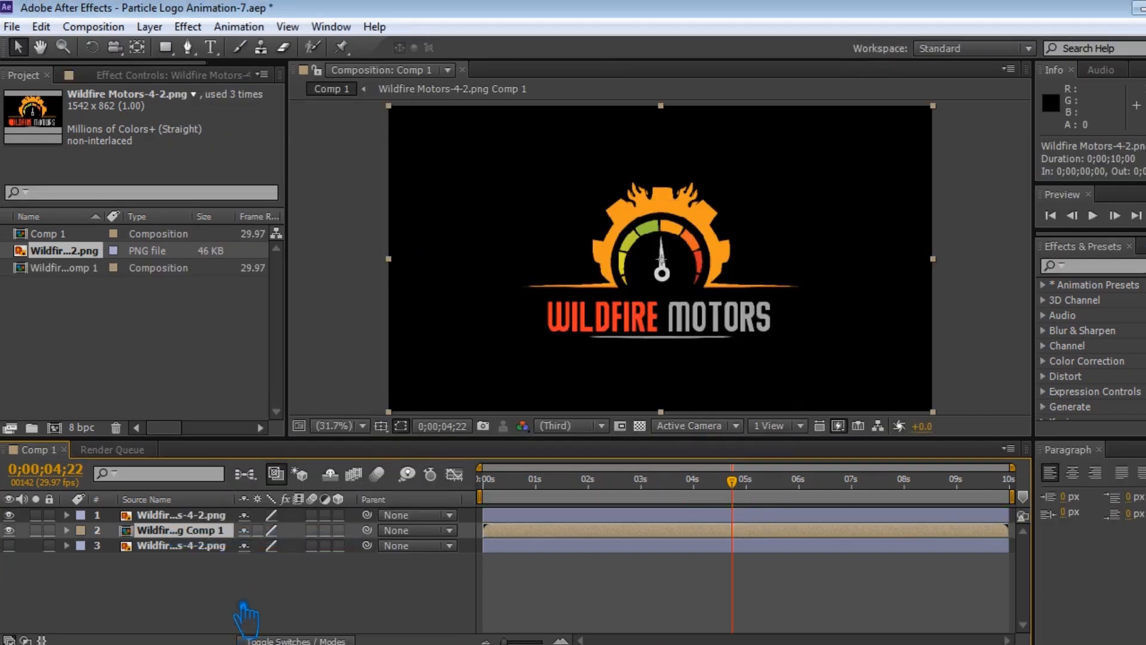
# - Create a new 1920 x 1080 px solid layer named Particle
pyautogui.rightClick(375, 585)
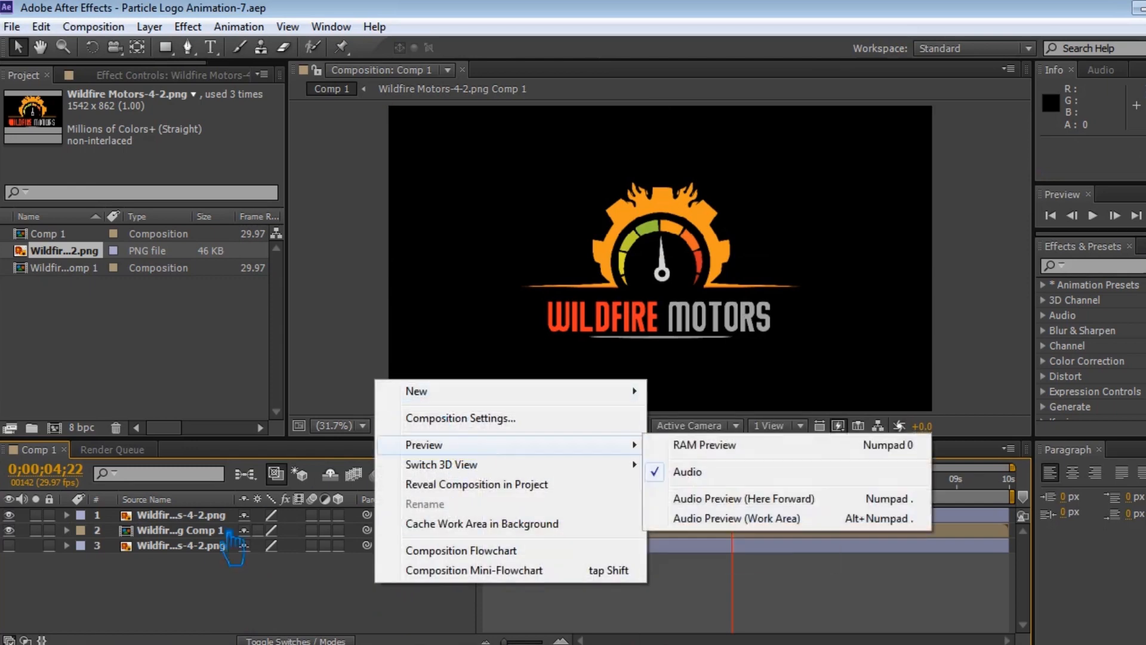
pyautogui.click(203, 537)
pyautogui.rightClick(354, 530)
pyautogui.moveTo(406, 334)
pyautogui.click(719, 385)
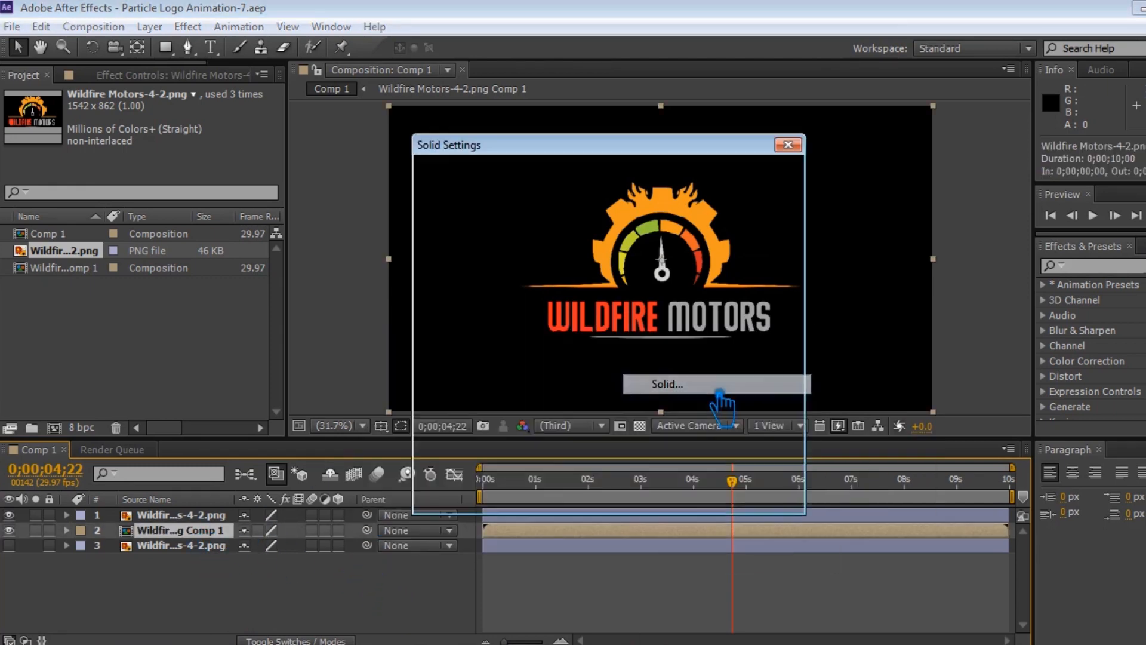
pyautogui.write('Particle')
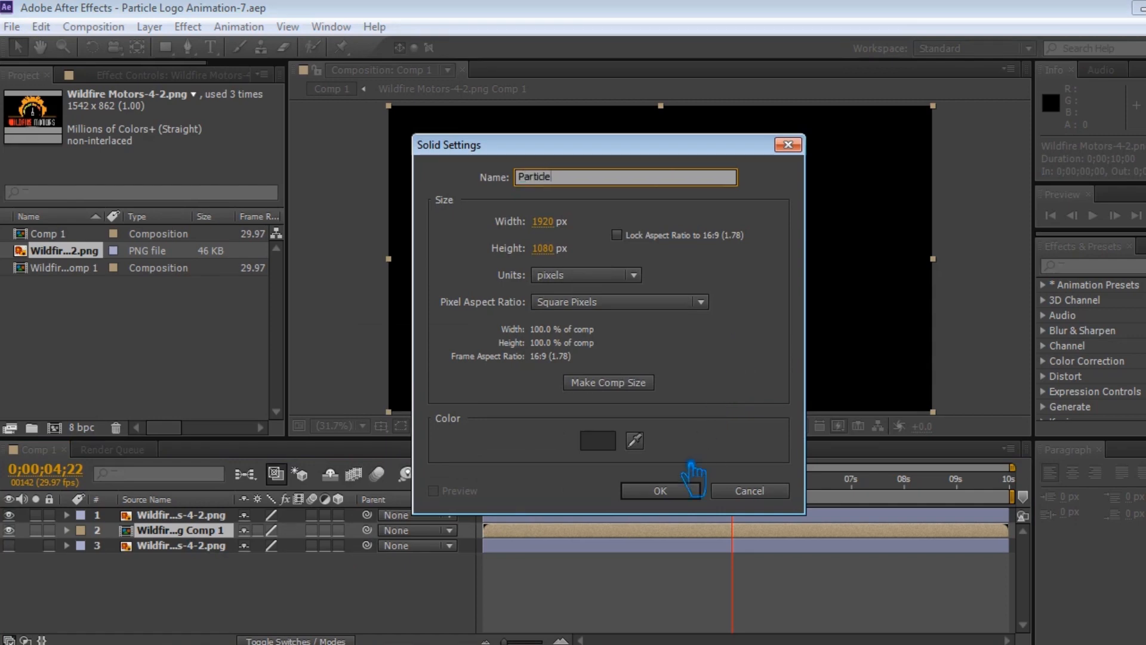
pyautogui.click(686, 488)
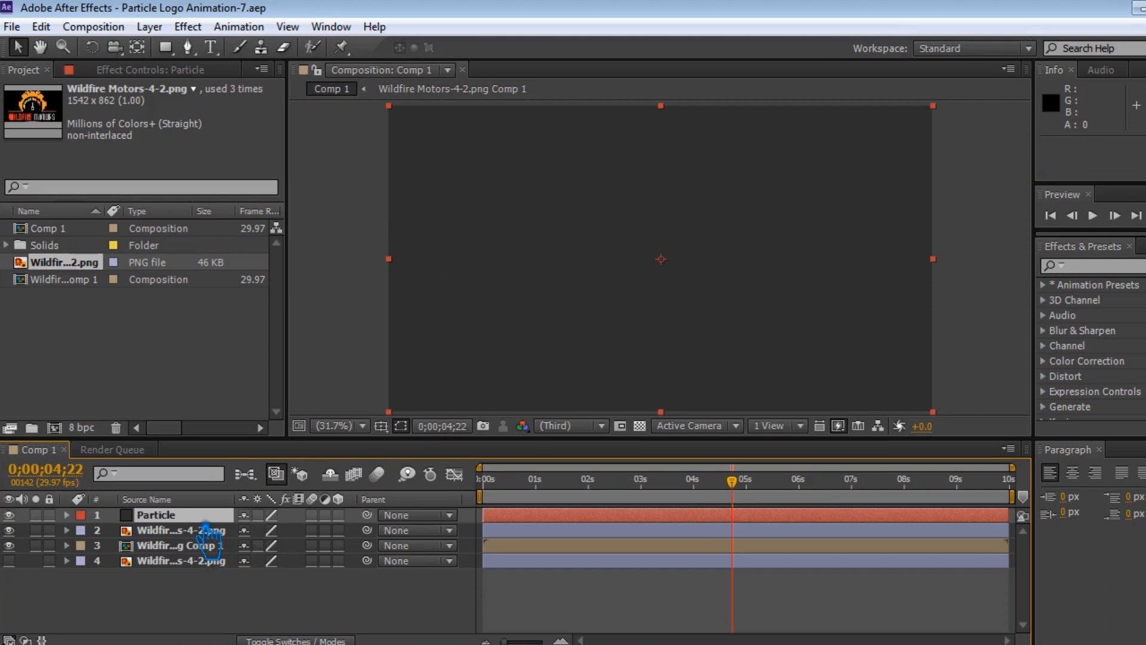
# - Find the Trapcode Particular effect, apply it to the Particle solid and save the project
pyautogui.click(1115, 266)
pyautogui.write('perticu')
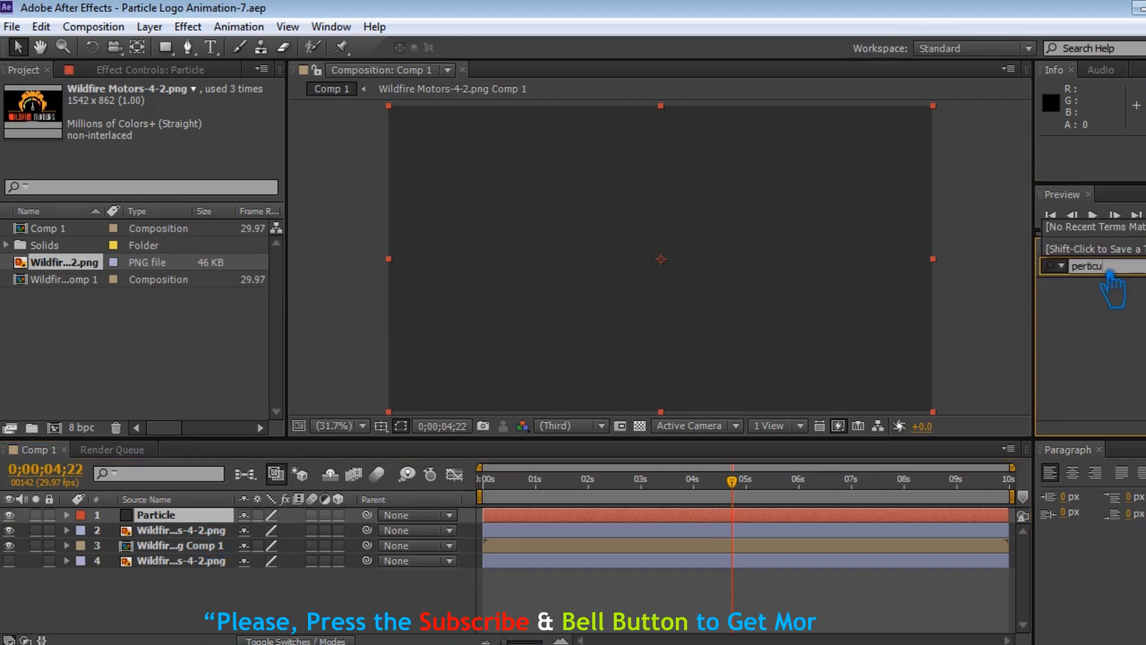
pyautogui.write('c')
pyautogui.press('BackSpace')
pyautogui.press('BackSpace')
pyautogui.press('BackSpace')
pyautogui.press('BackSpace')
pyautogui.write('art')
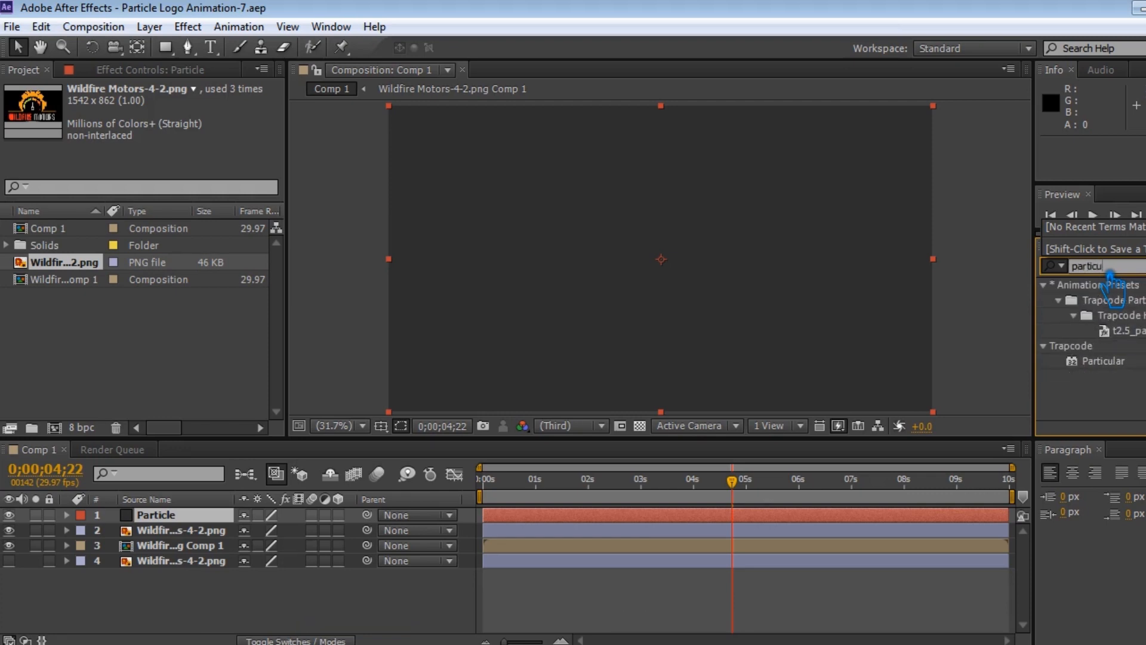
pyautogui.moveTo(1111, 362); pyautogui.dragTo(722, 313)
pyautogui.hotkey('ctrl', 's')
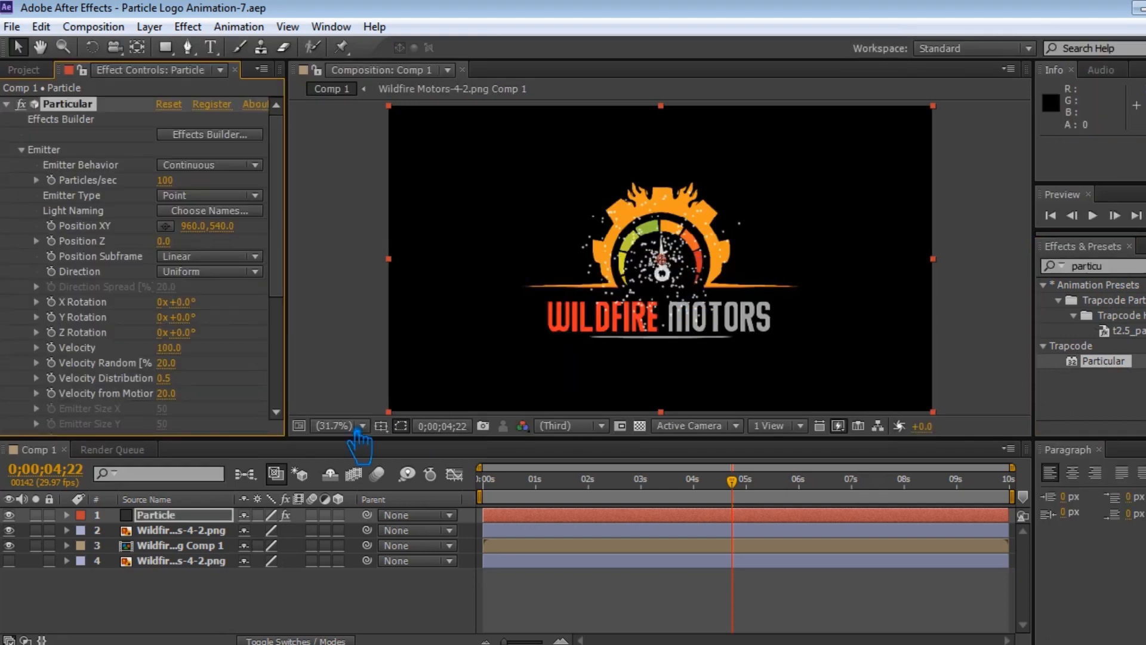
# - At 0;00;02;06, set the Particle layer's Particular emitter to 250000 particles per second with emitter type Layer
pyautogui.click(181, 530)
pyautogui.moveTo(732, 520); pyautogui.dragTo(615, 513)
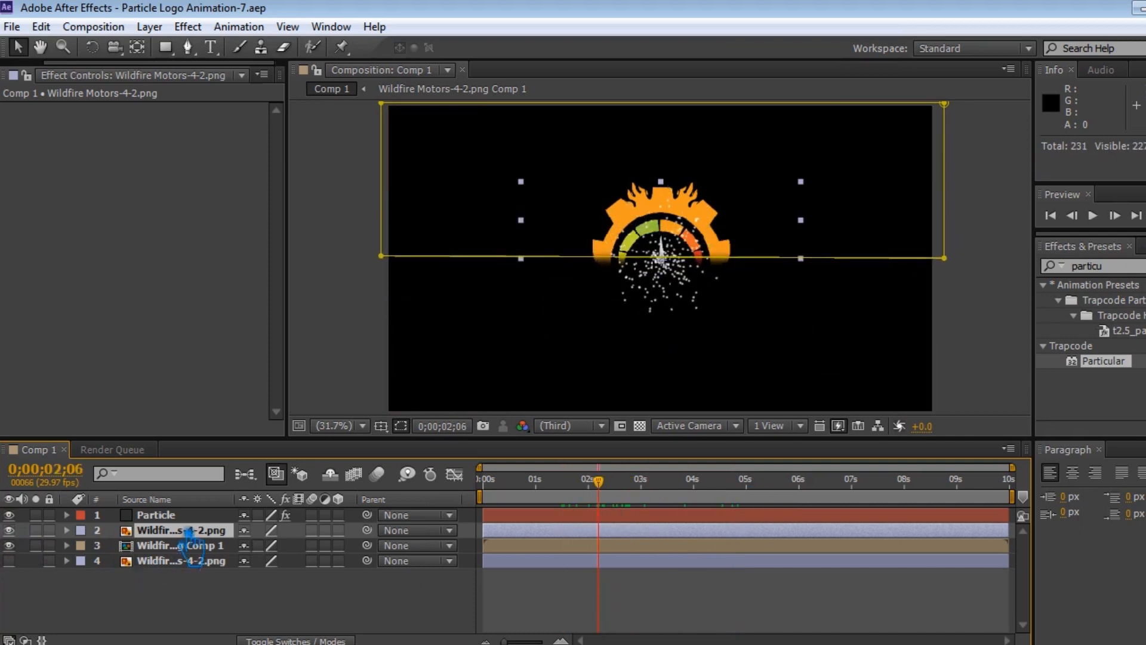
pyautogui.click(173, 515)
pyautogui.click(170, 181)
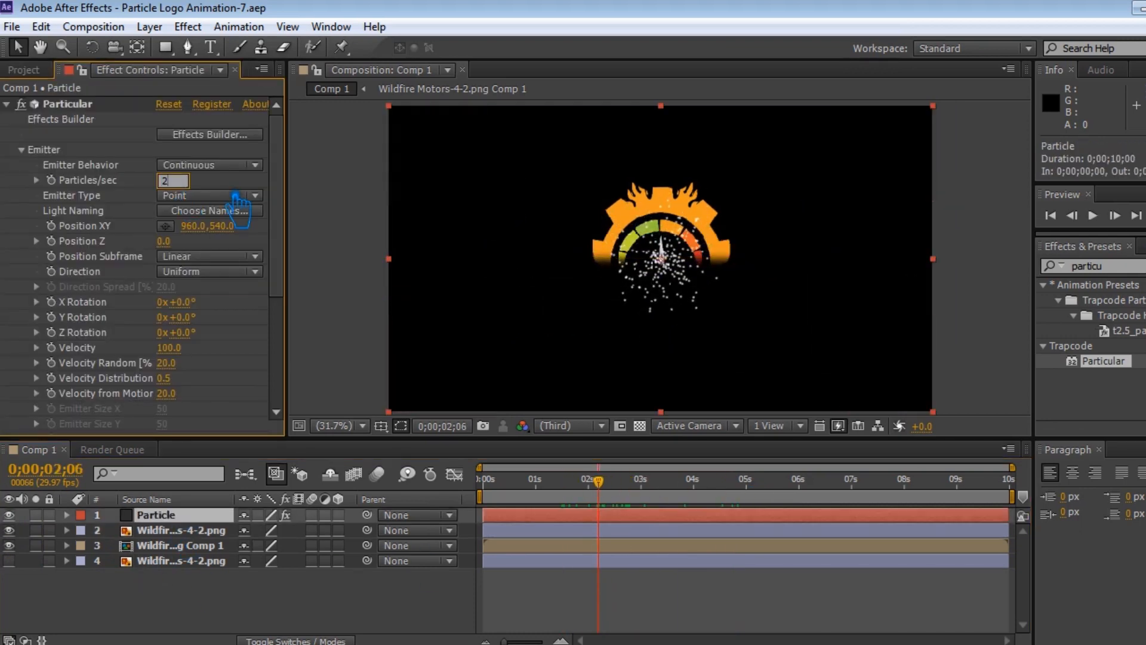
pyautogui.press('Return')
pyautogui.click(239, 195)
pyautogui.click(225, 320)
# - Set the emitter's Velocity and Velocity Random to 0 and save the project
pyautogui.click(170, 348)
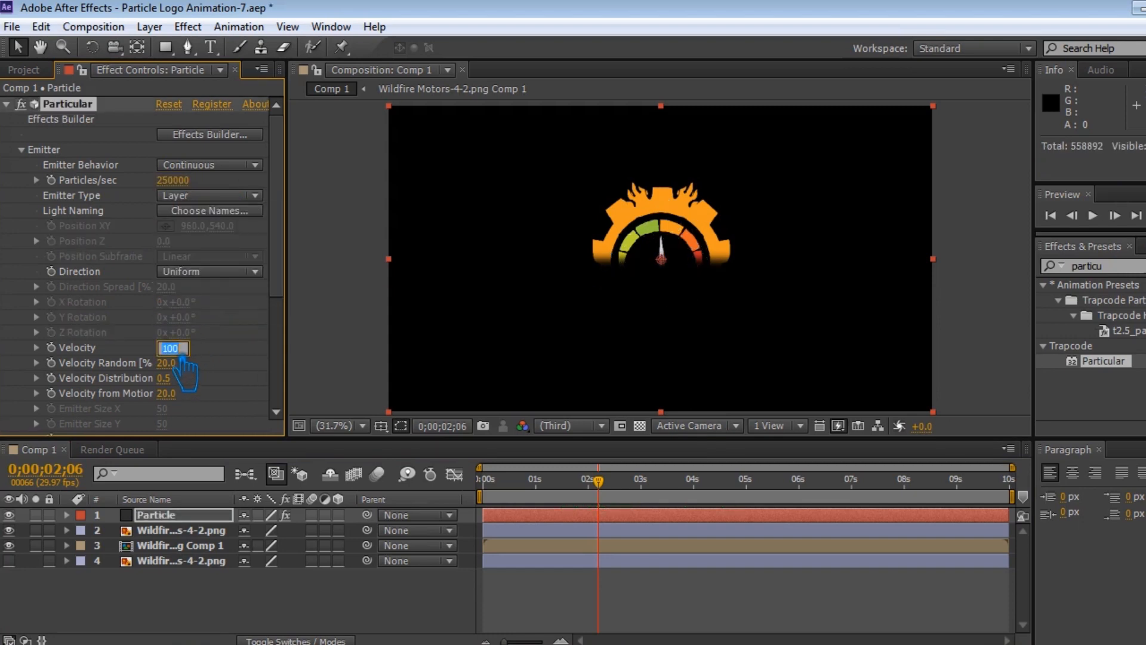
pyautogui.write('0')
pyautogui.press('Tab')
pyautogui.write('0')
pyautogui.press('Return')
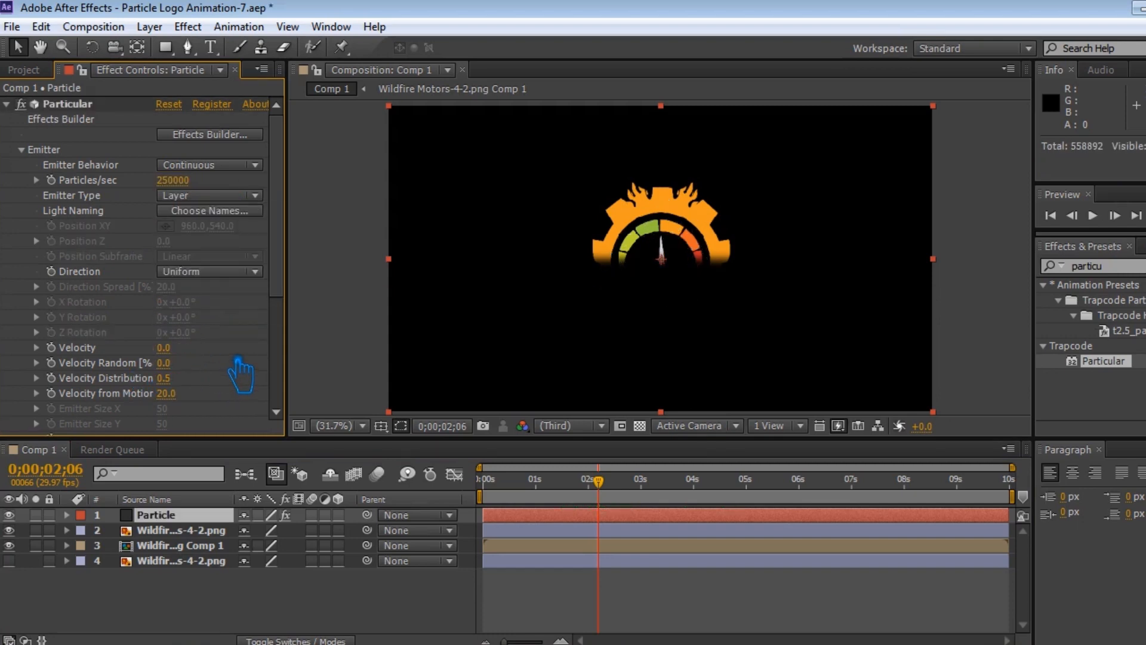
pyautogui.hotkey('ctrl', 's')
# - Make the Wildfire Motors-4-2.png Comp 1 layer 3D and assign it as the source layer of the Layer Emitter
pyautogui.scroll(-5, 237, 343)
pyautogui.click(37, 348)
pyautogui.click(218, 364)
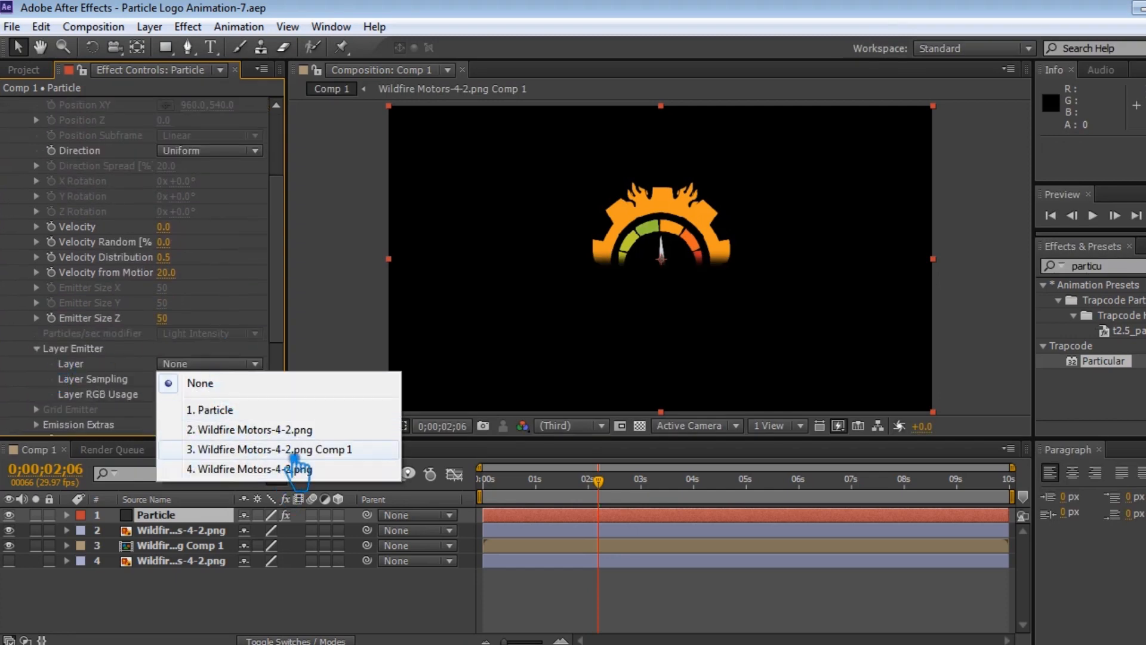
pyautogui.click(295, 452)
pyautogui.click(685, 366)
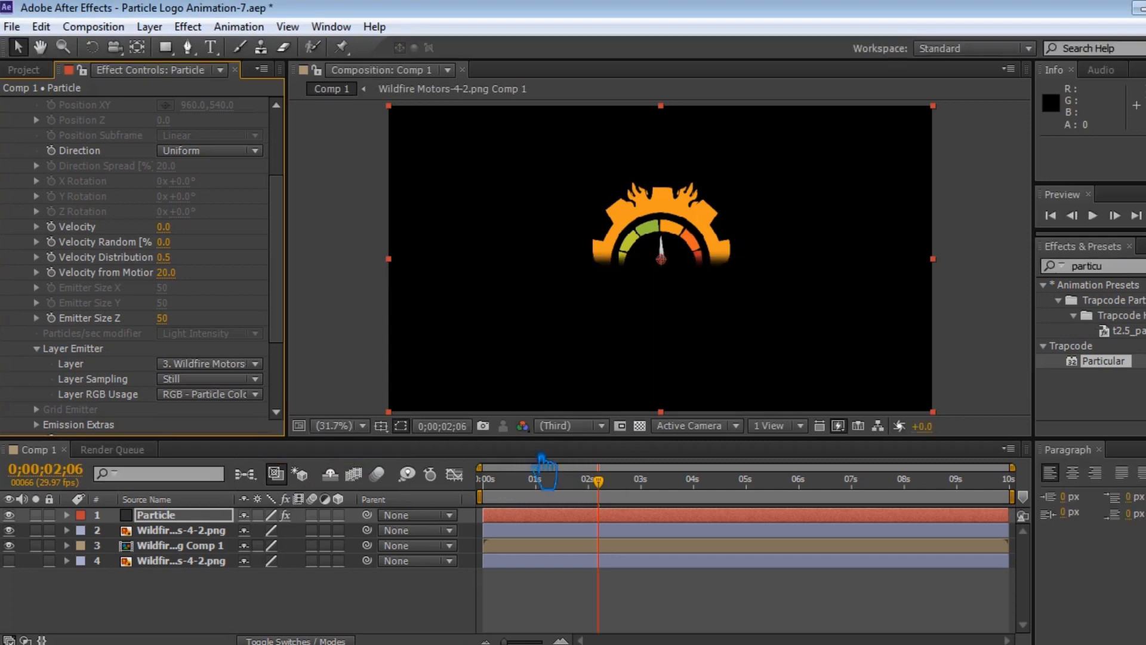
pyautogui.click(338, 545)
pyautogui.click(255, 364)
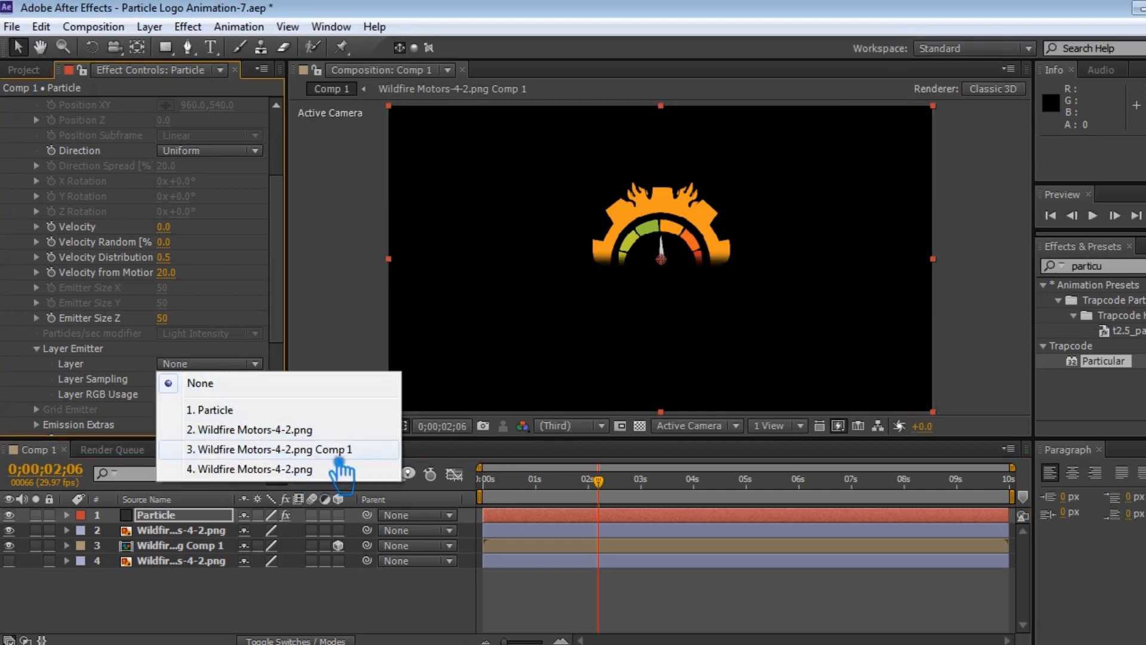
pyautogui.click(342, 453)
# - Set Layer Sampling to Particle Birth Time and Layer RGB Usage to RGB - XYZ Velocity + Col
pyautogui.click(225, 379)
pyautogui.click(238, 418)
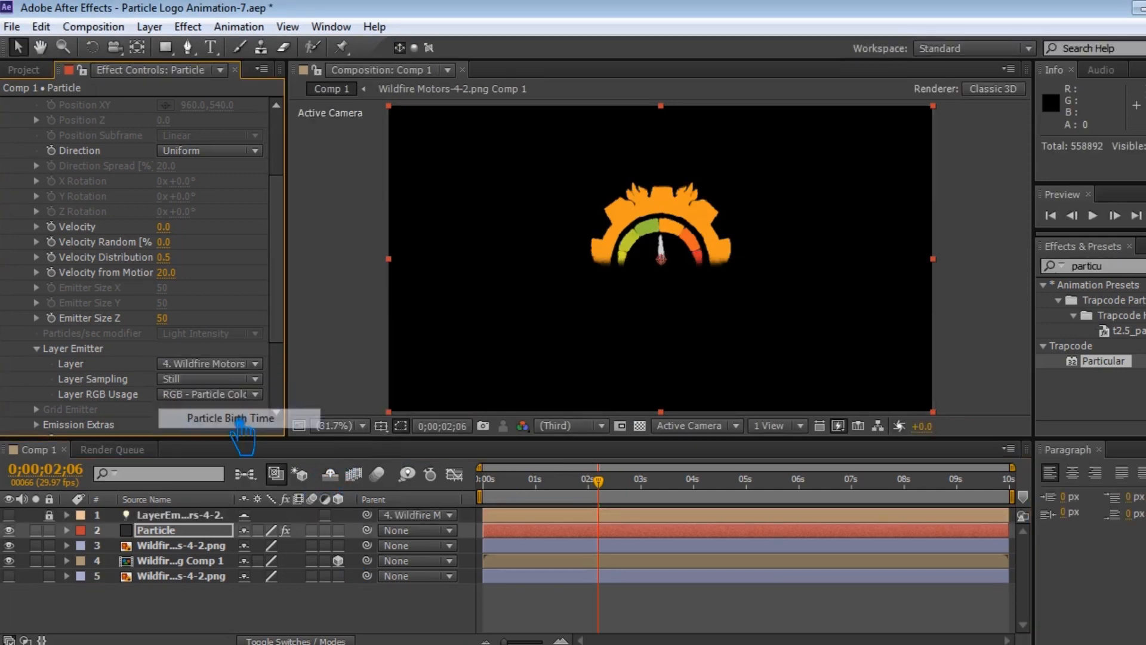
pyautogui.click(232, 394)
pyautogui.click(254, 571)
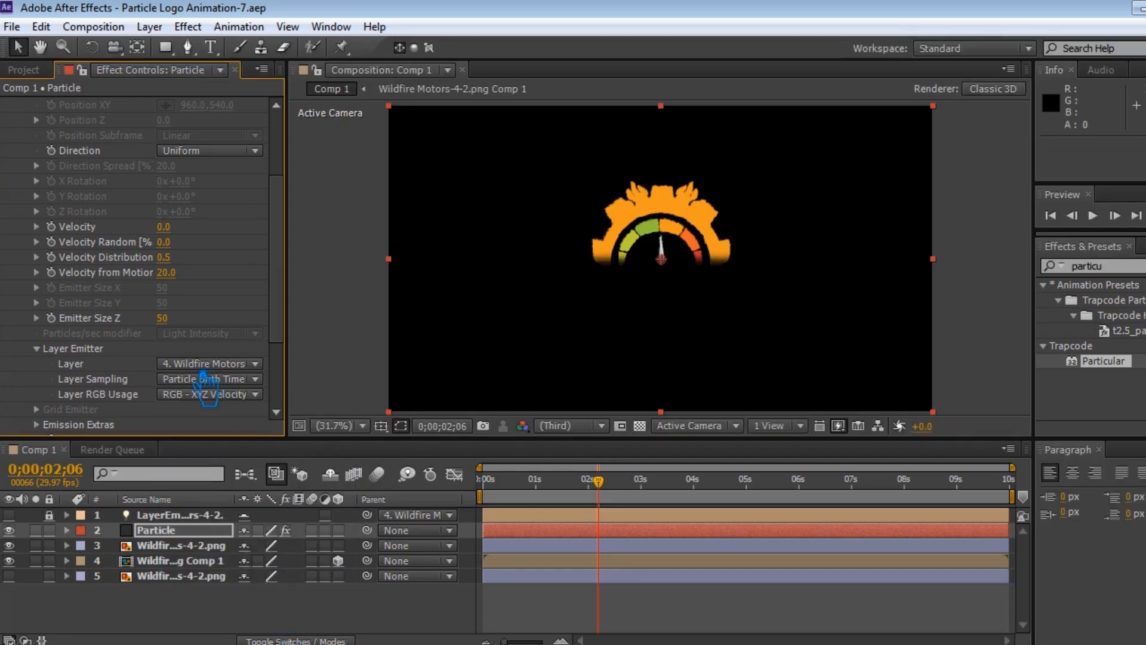
# - Set the particle Life to 6 seconds
pyautogui.scroll(-5, 37, 352)
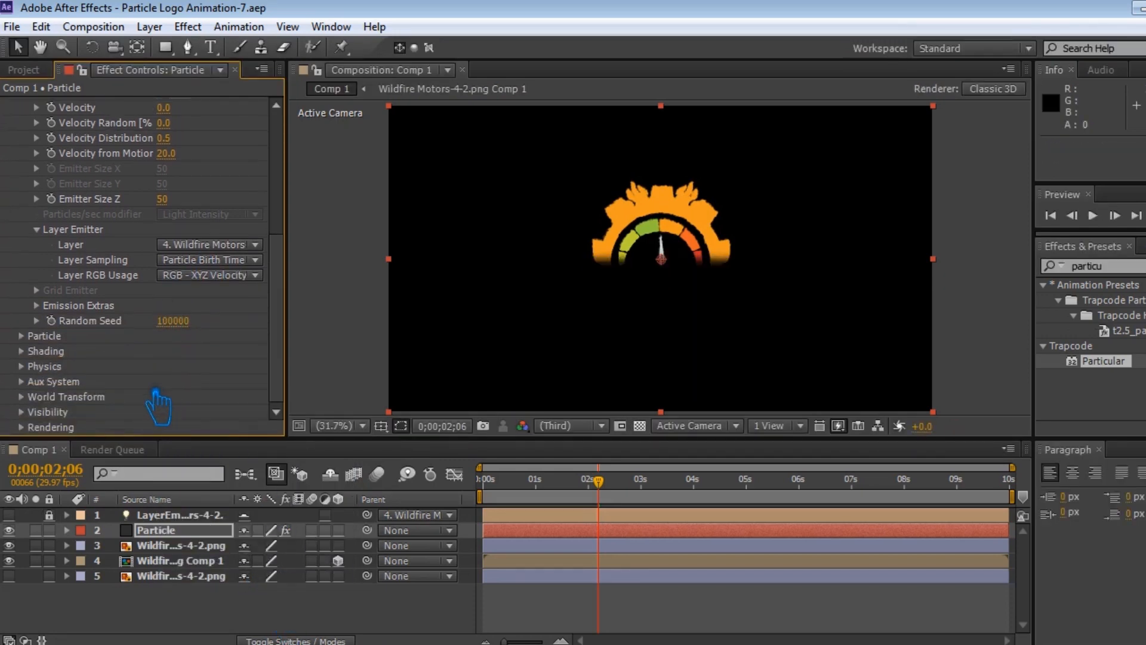
pyautogui.click(37, 352)
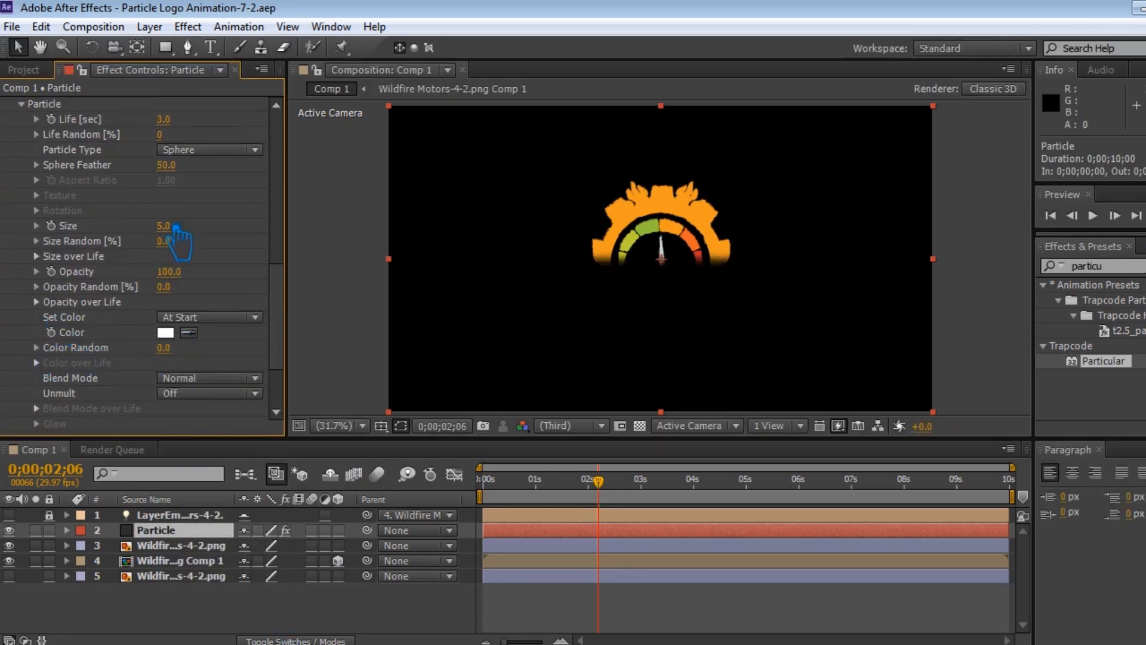
pyautogui.click(166, 119)
# - Turn on shadowlets for both the main and the aux particles in the Shading settings
pyautogui.scroll(-4, 105, 373)
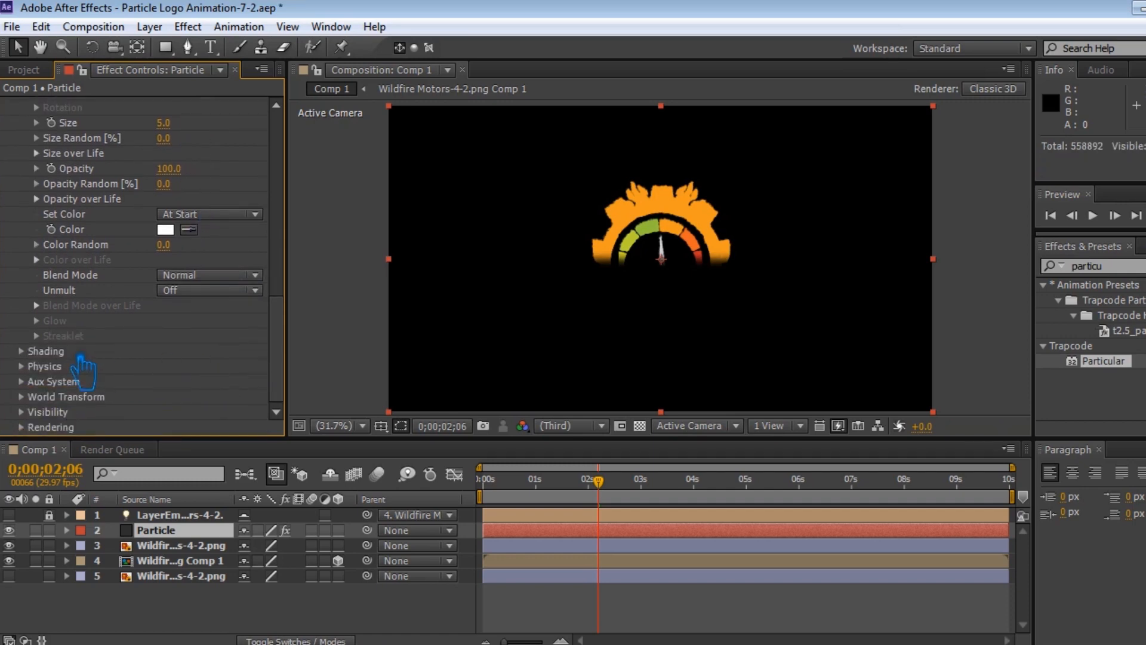
pyautogui.click(22, 351)
pyautogui.scroll(-4, 239, 370)
pyautogui.click(242, 379)
pyautogui.click(225, 438)
pyautogui.click(227, 399)
pyautogui.click(225, 454)
# - Set the Air physics turbulence field's Affect Position to 90, after trying 45, and save the project
pyautogui.scroll(-2, 120, 388)
pyautogui.click(22, 374)
pyautogui.scroll(-1, 34, 382)
pyautogui.scroll(-1, 215, 406)
pyautogui.click(37, 400)
pyautogui.scroll(-5, 55, 373)
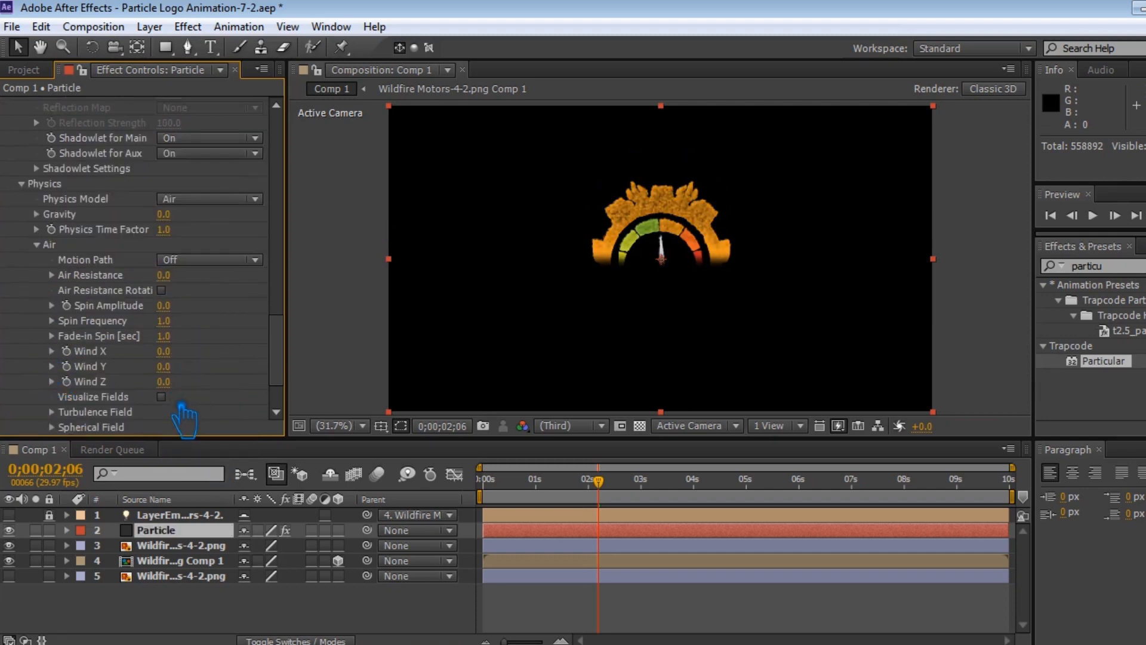
pyautogui.scroll(-1, 88, 418)
pyautogui.scroll(-5, 68, 397)
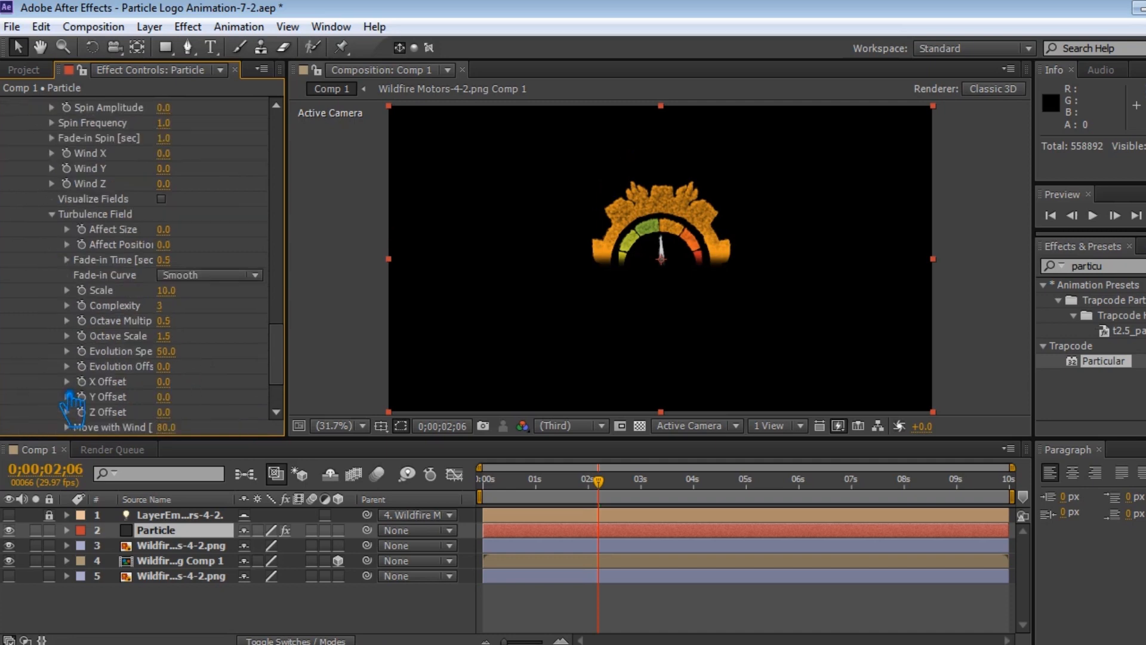
pyautogui.click(163, 245)
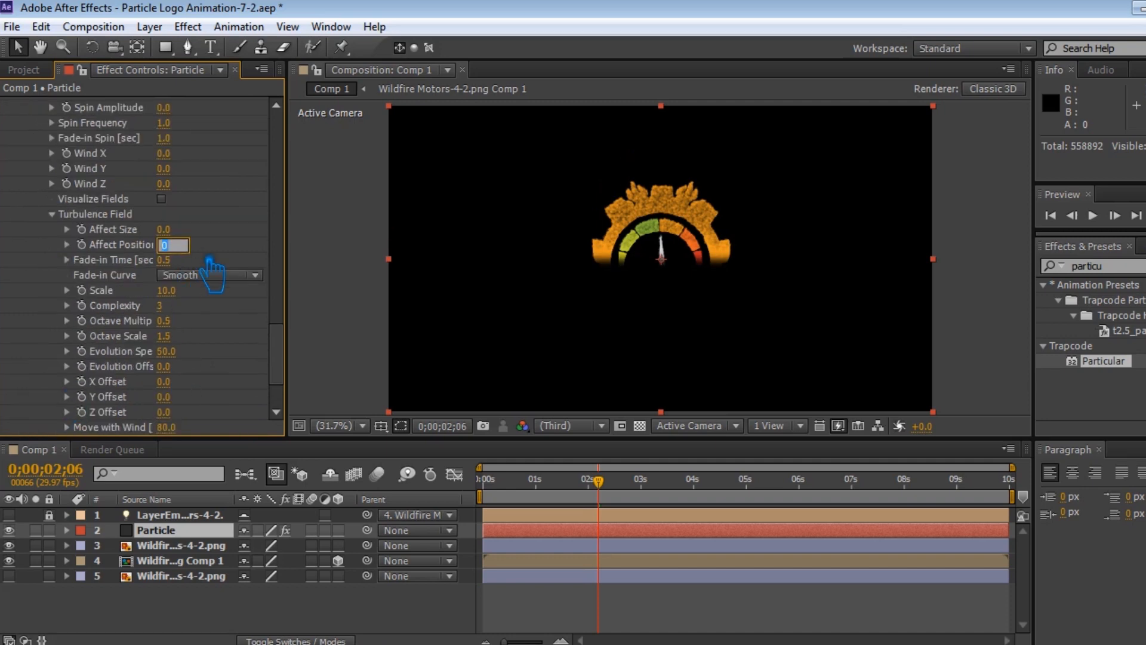
pyautogui.press('Return')
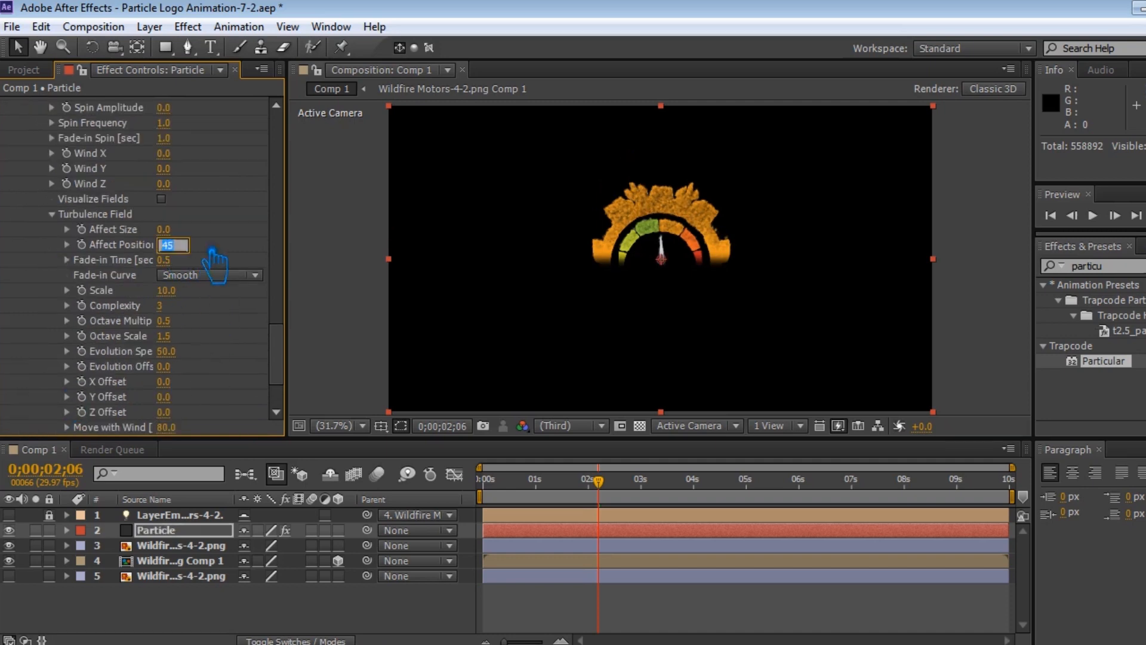
pyautogui.write('90')
pyautogui.press('Return')
pyautogui.hotkey('ctrl', 's')
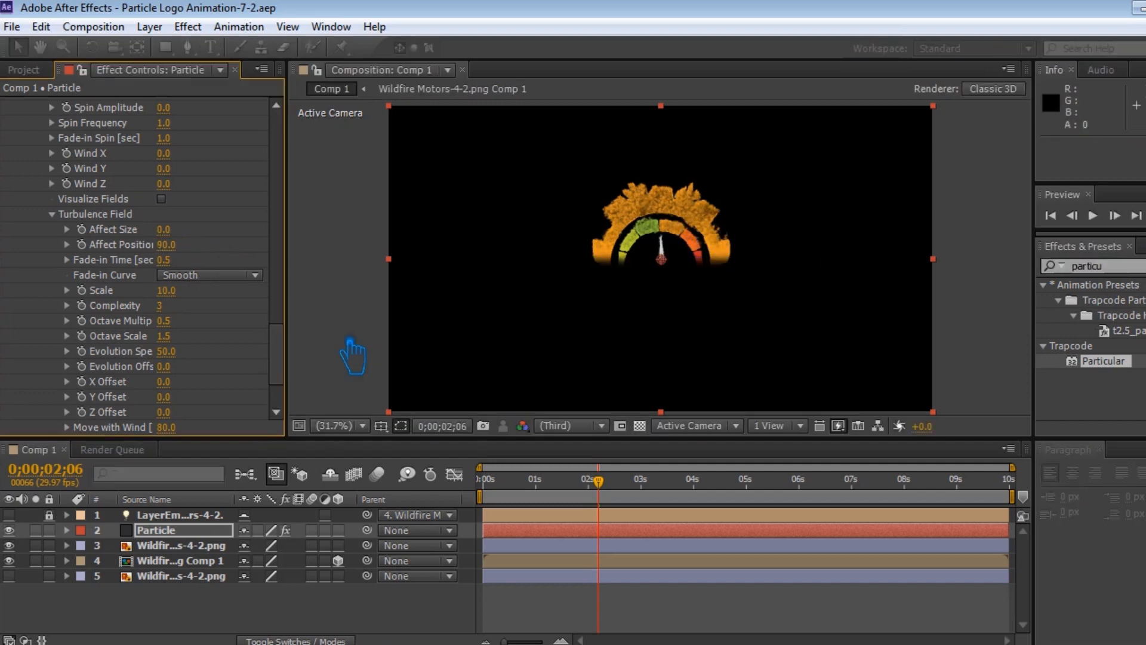
# - Set the Aux System to emit continuously with a particle size of 6
pyautogui.scroll(-4, 234, 382)
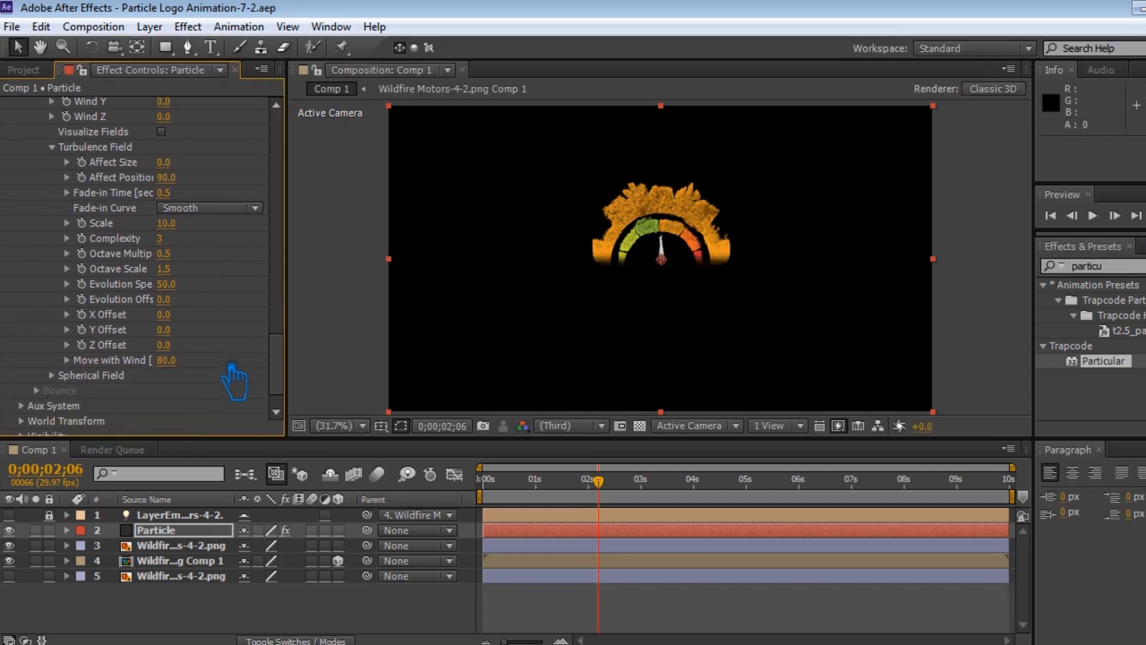
pyautogui.click(35, 387)
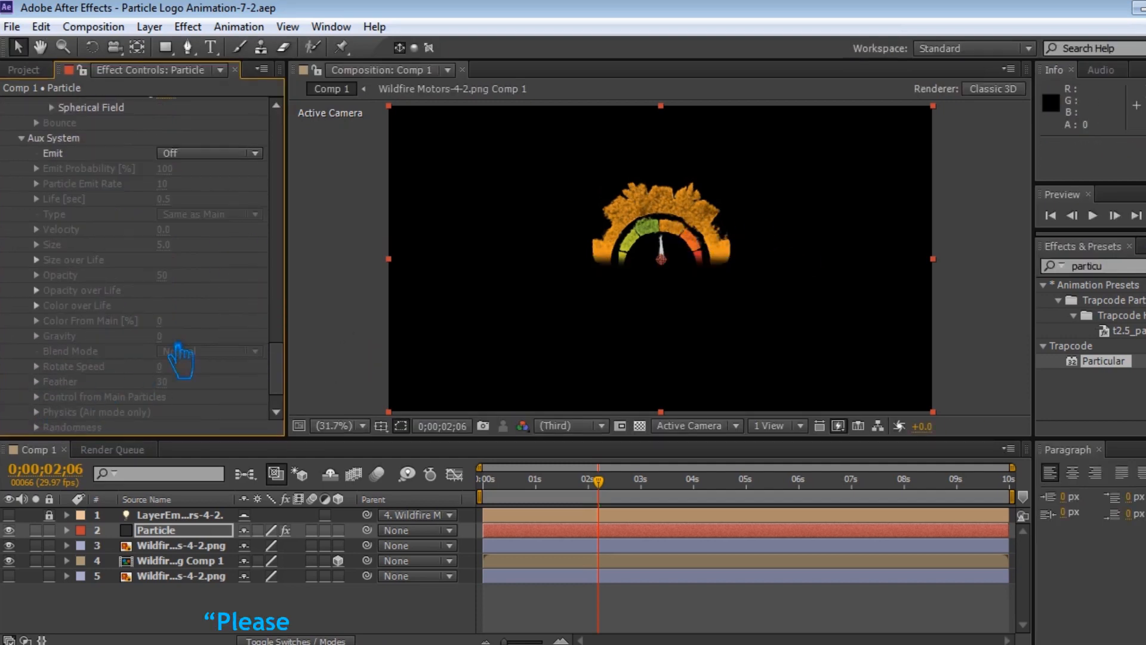
pyautogui.click(227, 153)
pyautogui.click(234, 210)
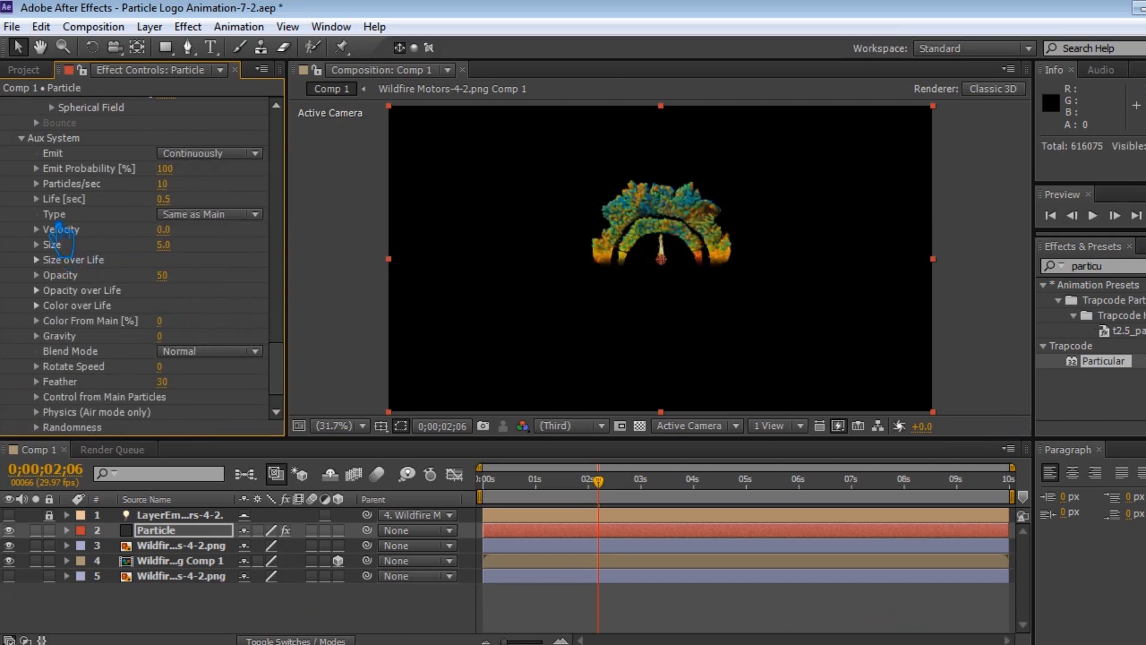
pyautogui.click(163, 245)
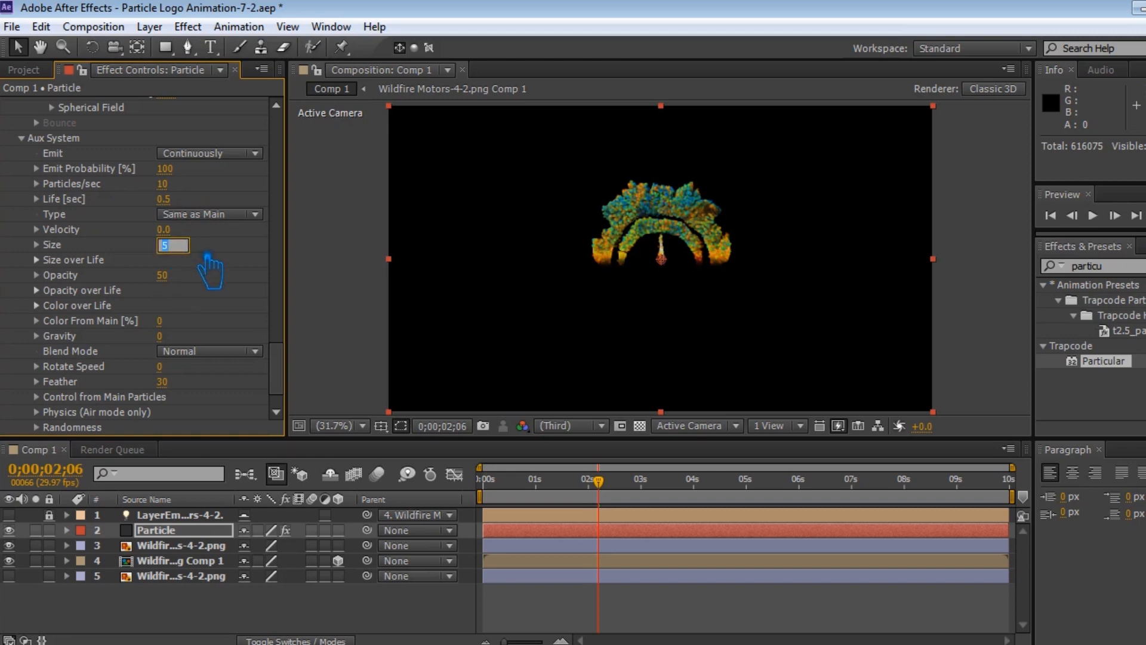
pyautogui.write('6')
pyautogui.press('Return')
# - Apply the linearly falling preset curve to the Aux System's Opacity over Life and Size over Life
pyautogui.click(51, 292)
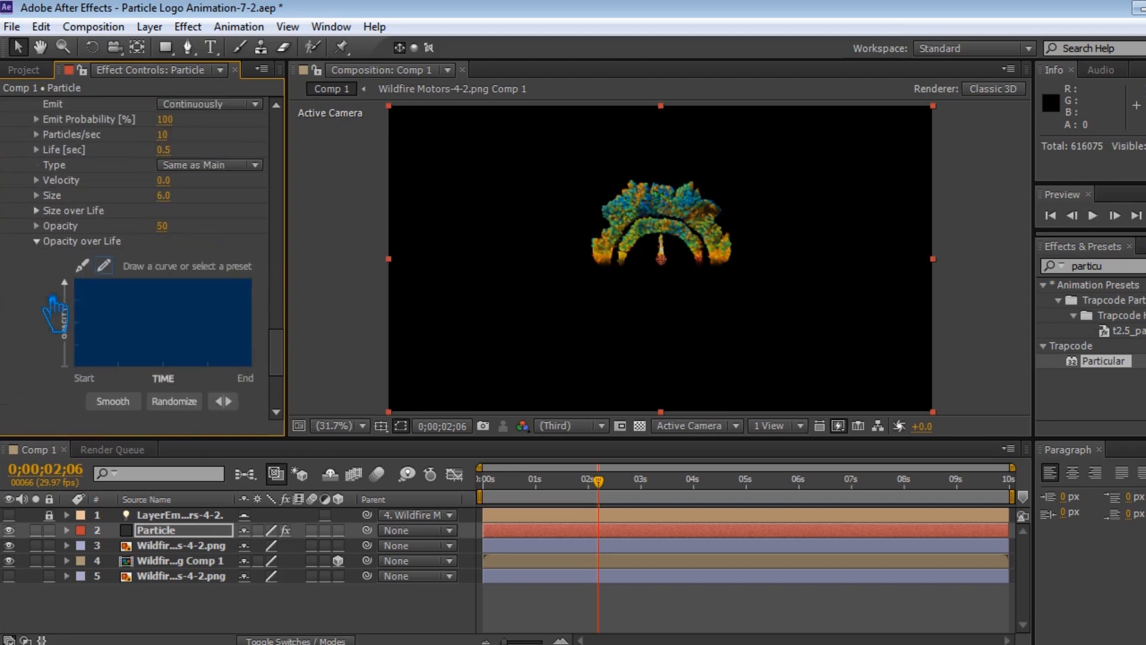
pyautogui.moveTo(301, 358); pyautogui.dragTo(368, 315)
pyautogui.click(318, 288)
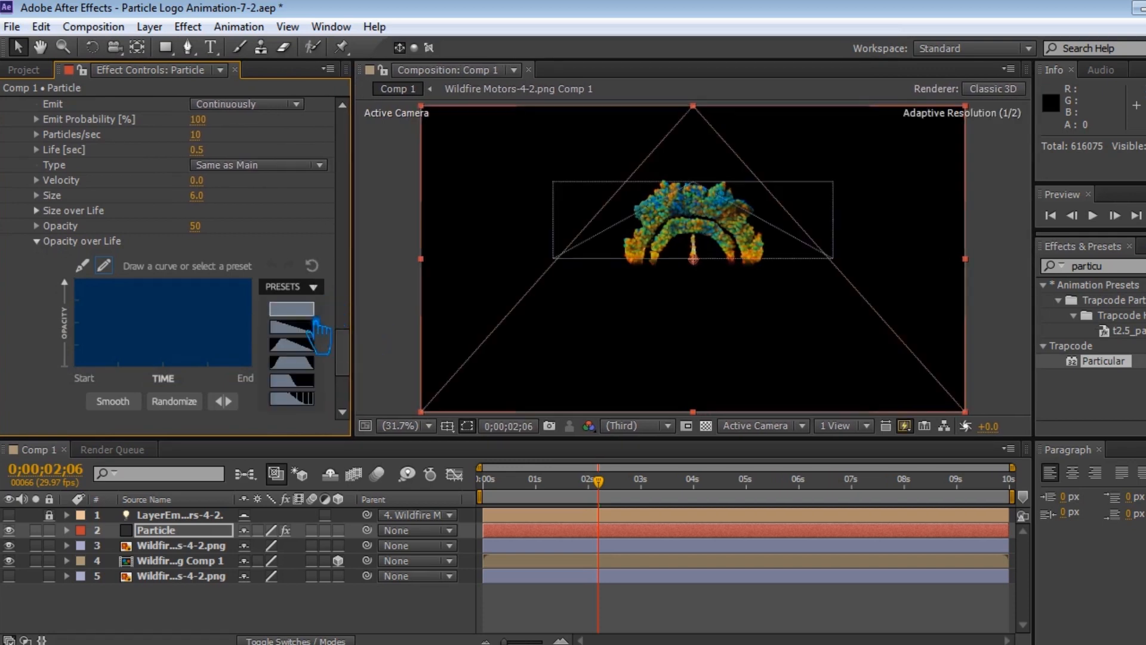
pyautogui.click(321, 327)
pyautogui.click(37, 240)
pyautogui.click(37, 210)
pyautogui.click(257, 259)
pyautogui.click(290, 298)
pyautogui.click(37, 214)
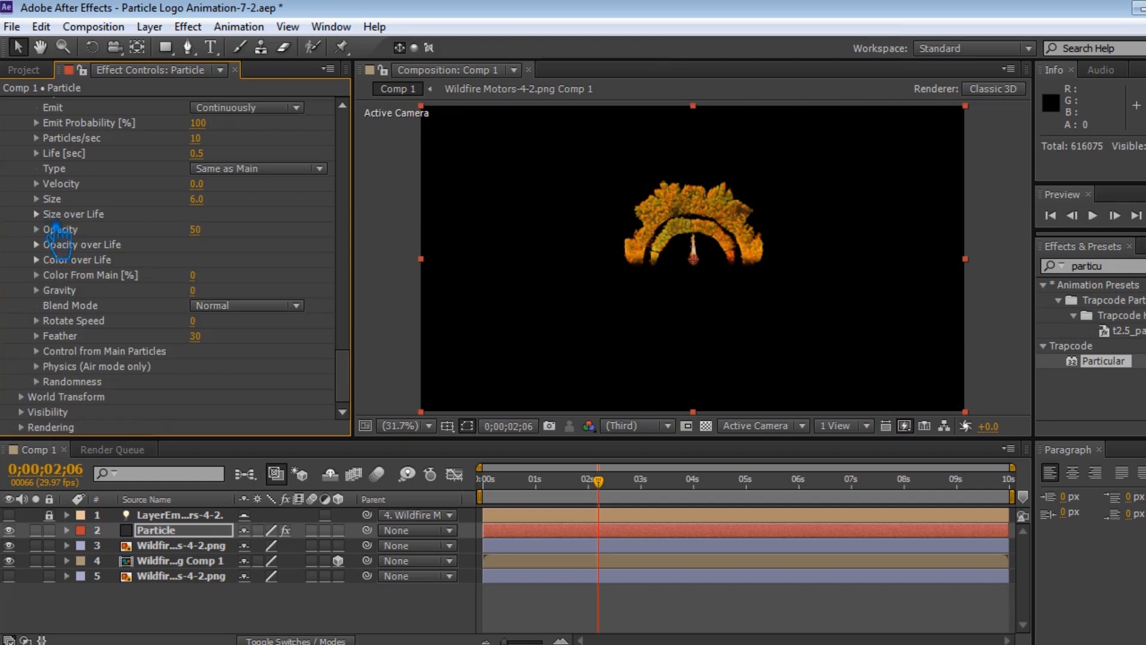
# - Set the Aux System's Color From Main to 98% and its physics Turbulence Position to 290, and save the project
pyautogui.moveTo(193, 275); pyautogui.dragTo(410, 312)
pyautogui.click(37, 366)
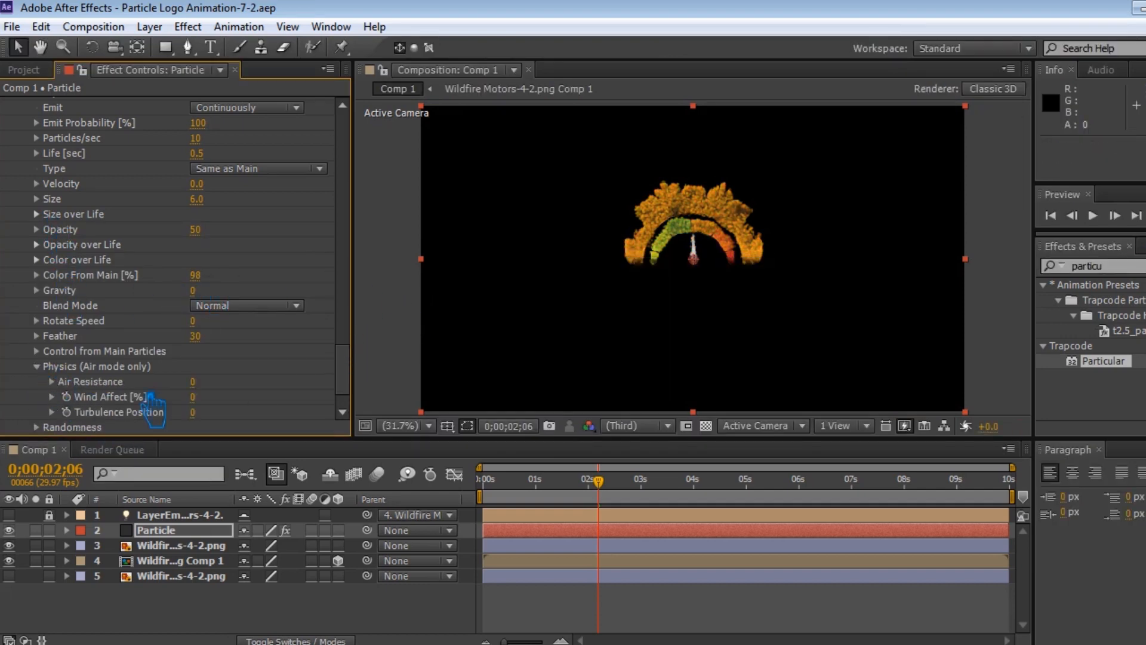
pyautogui.click(193, 412)
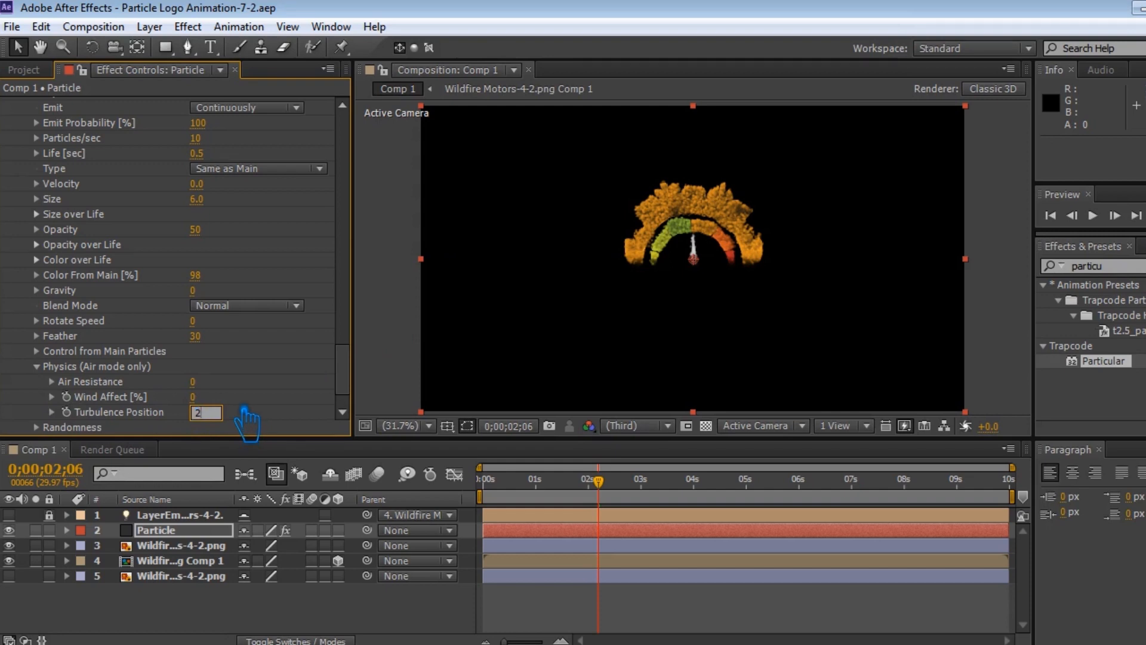
pyautogui.write('290')
pyautogui.press('Return')
pyautogui.hotkey('ctrl', 's')
pyautogui.scroll(-2, 303, 389)
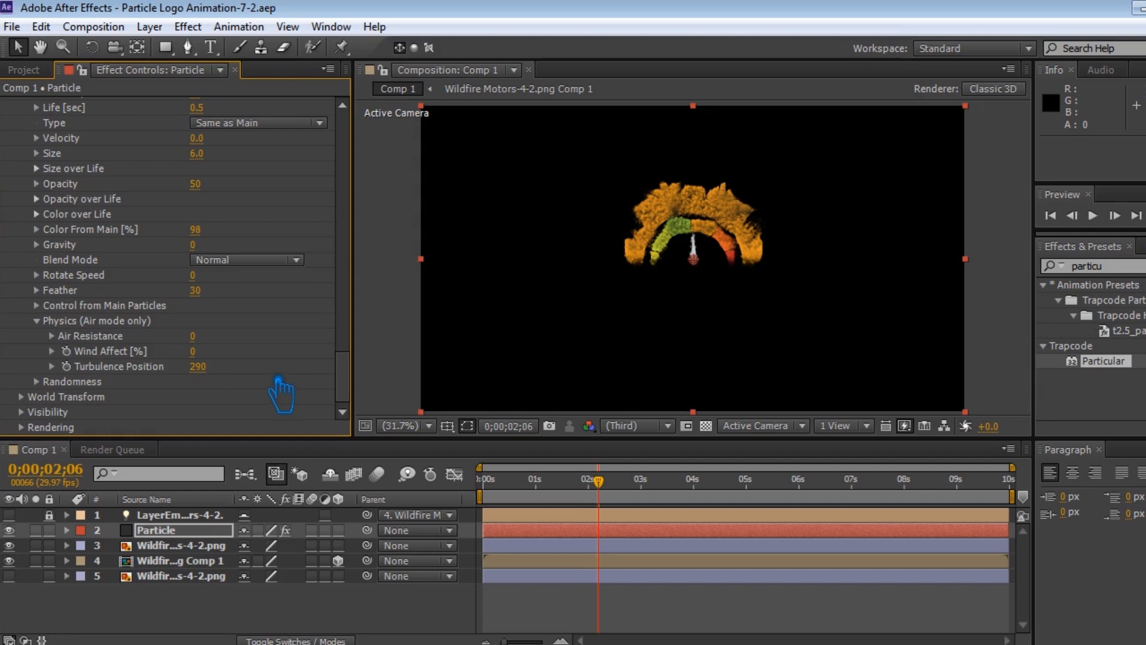
# - Set the main particles' physics Gravity to -90, after trying 90, and save the project
pyautogui.scroll(15, 283, 387)
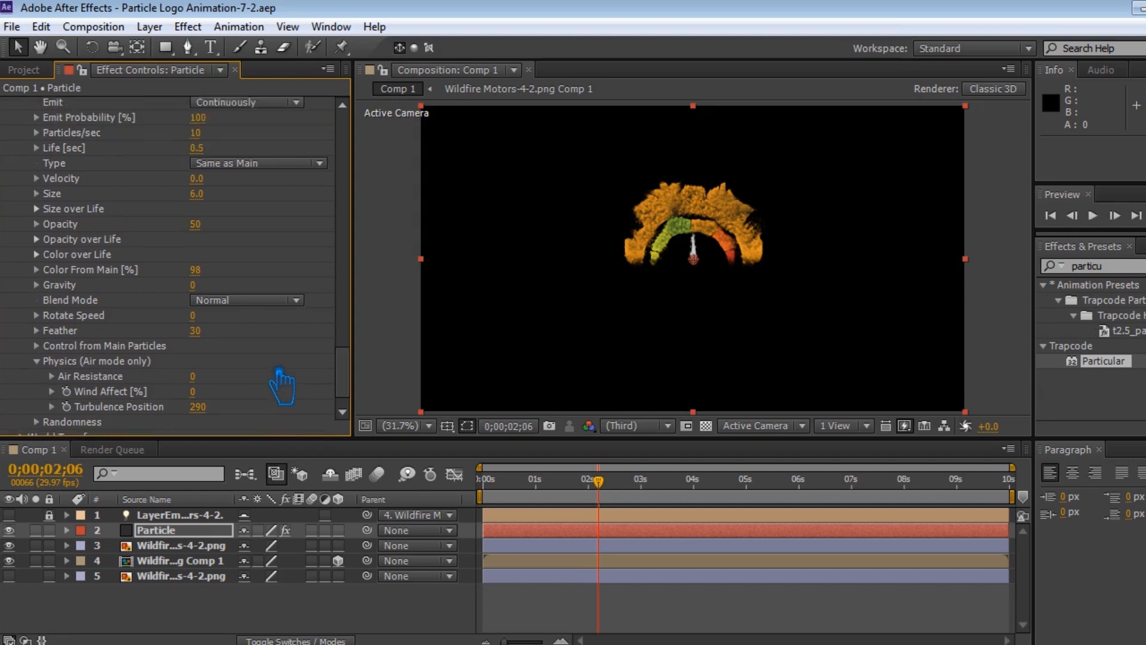
pyautogui.scroll(5, 287, 370)
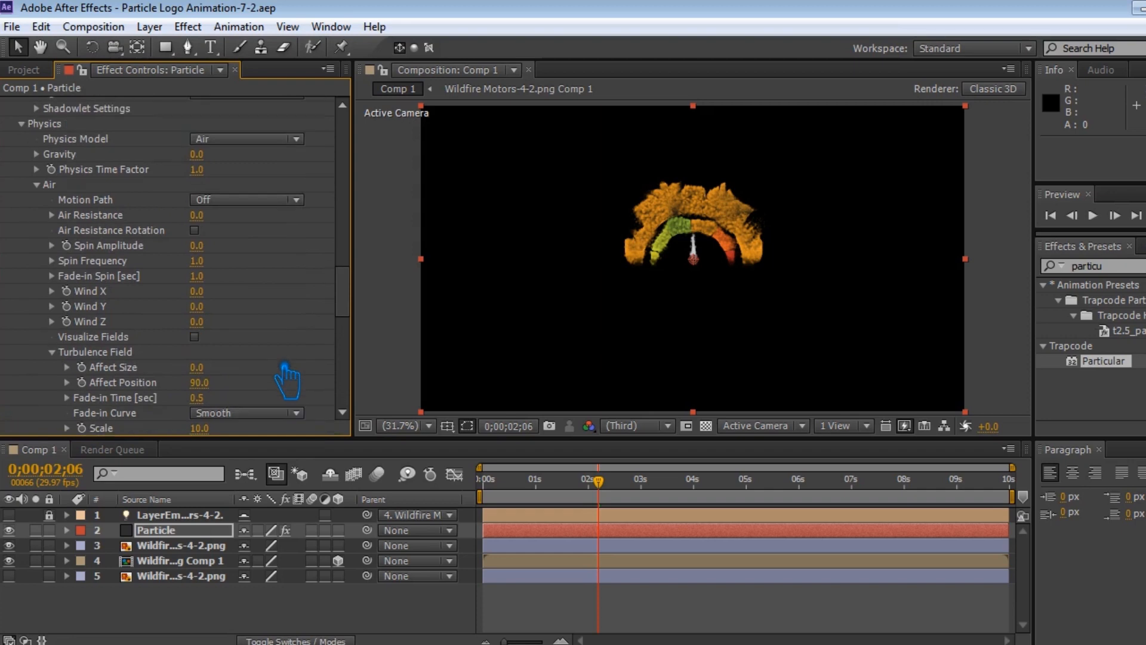
pyautogui.click(197, 195)
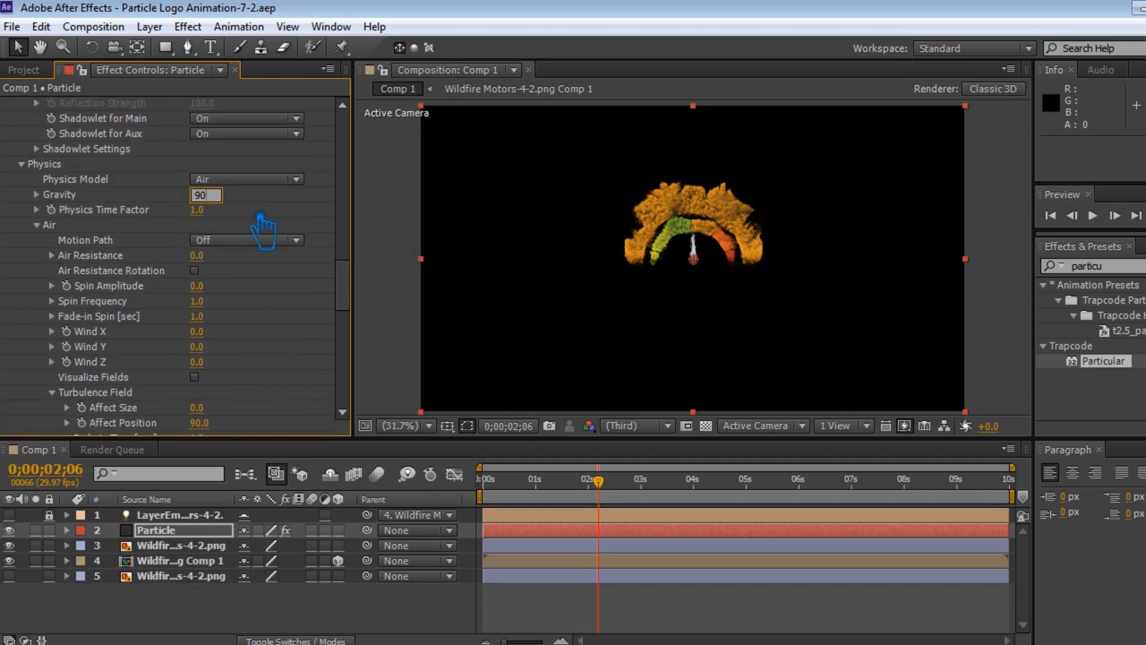
pyautogui.write('90')
pyautogui.press('Return')
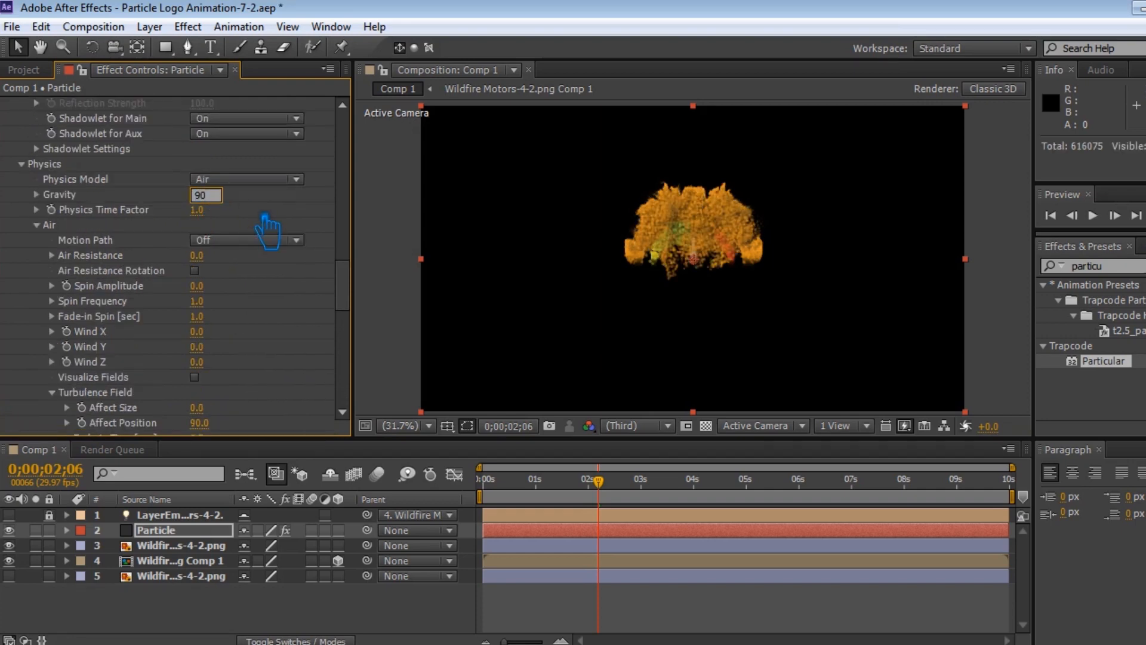
pyautogui.write('-90')
pyautogui.press('Return')
pyautogui.hotkey('ctrl', 's')
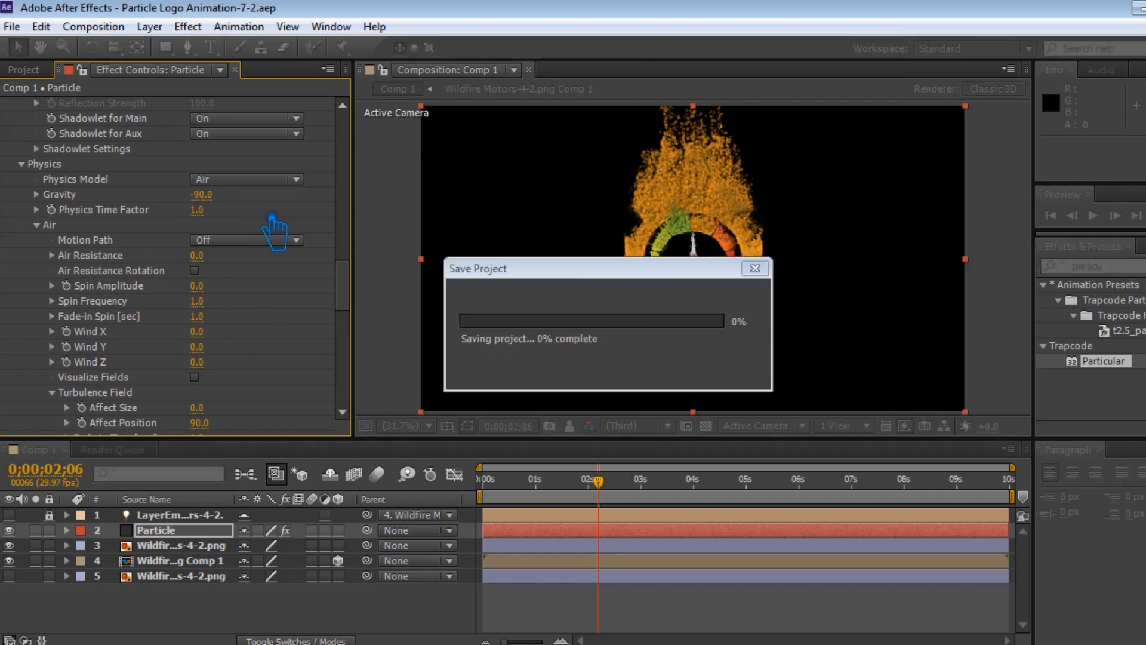
pyautogui.scroll(10, 276, 268)
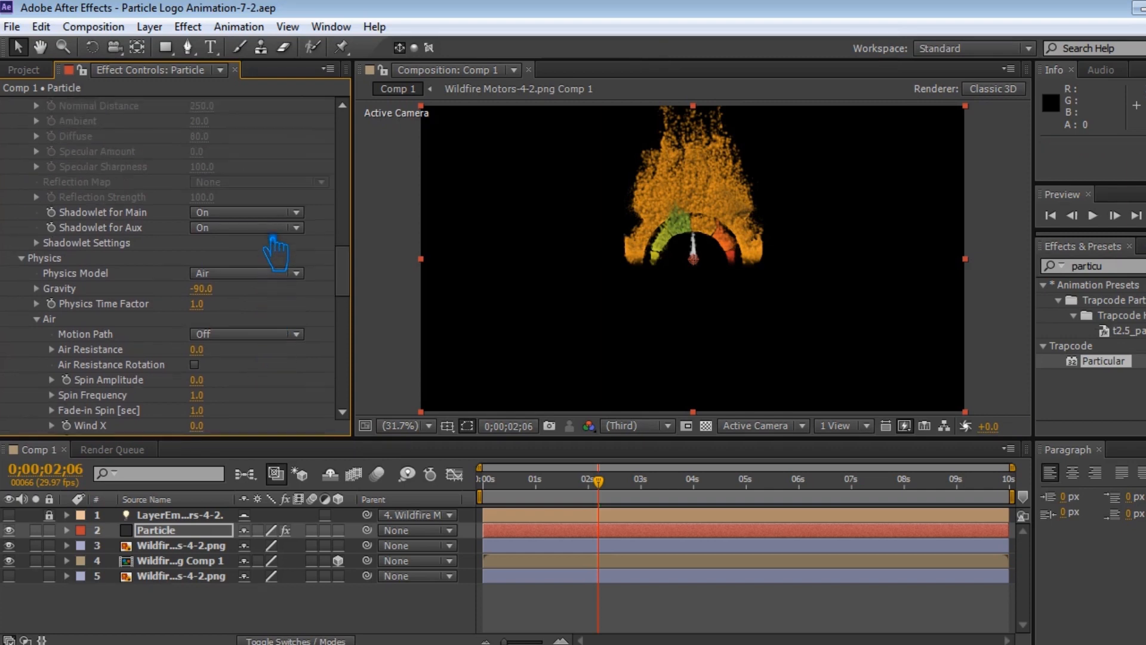
pyautogui.scroll(3, 275, 254)
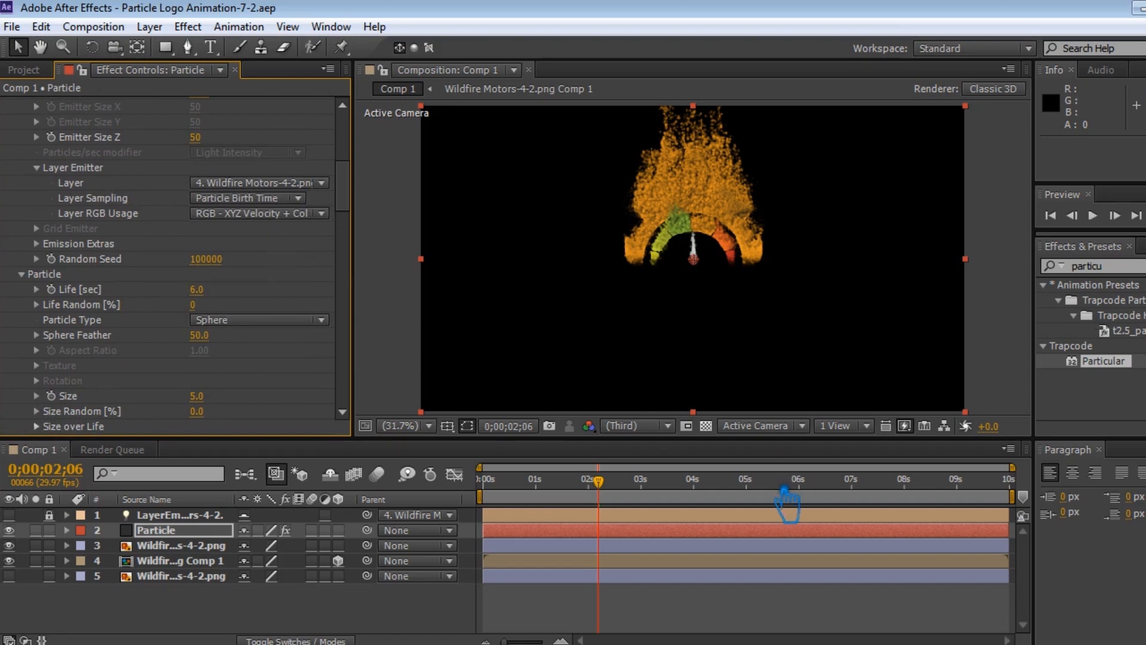
pyautogui.scroll(-15, 266, 291)
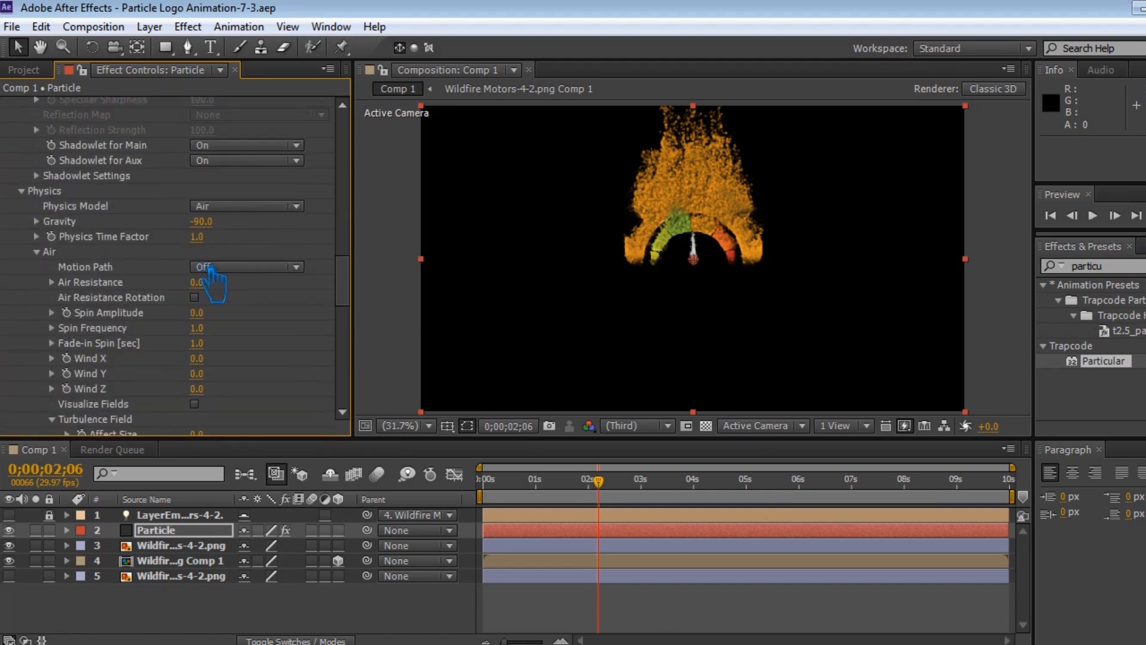
# - Set the Aux System's physics Turbulence Position to 320
pyautogui.scroll(-9, 239, 340)
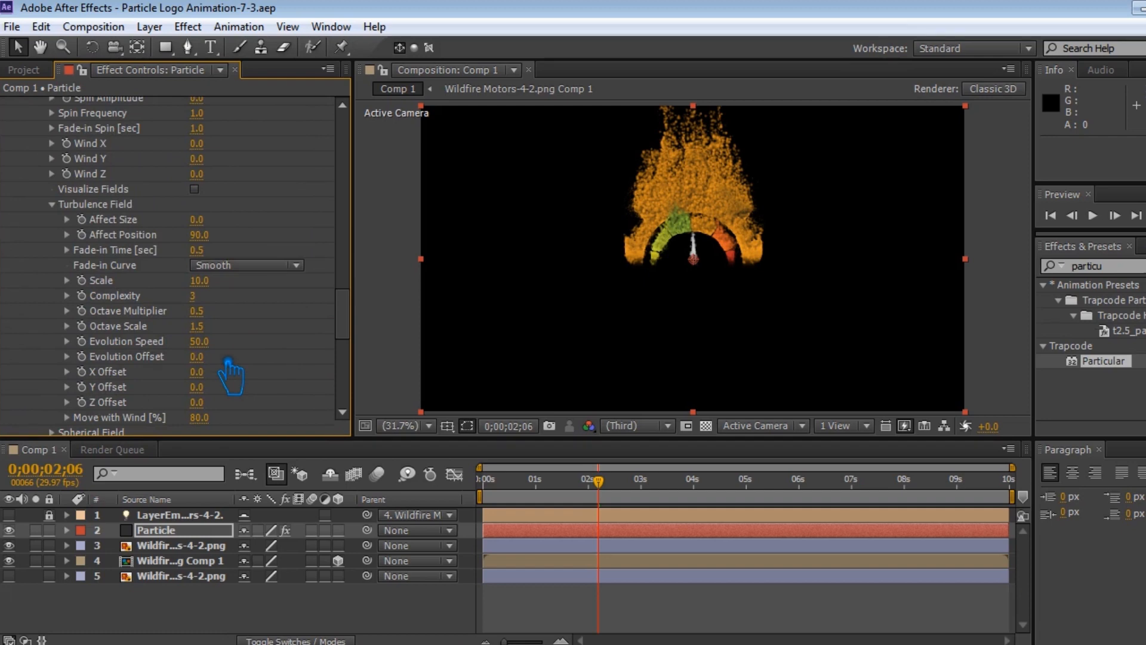
pyautogui.scroll(-8, 228, 363)
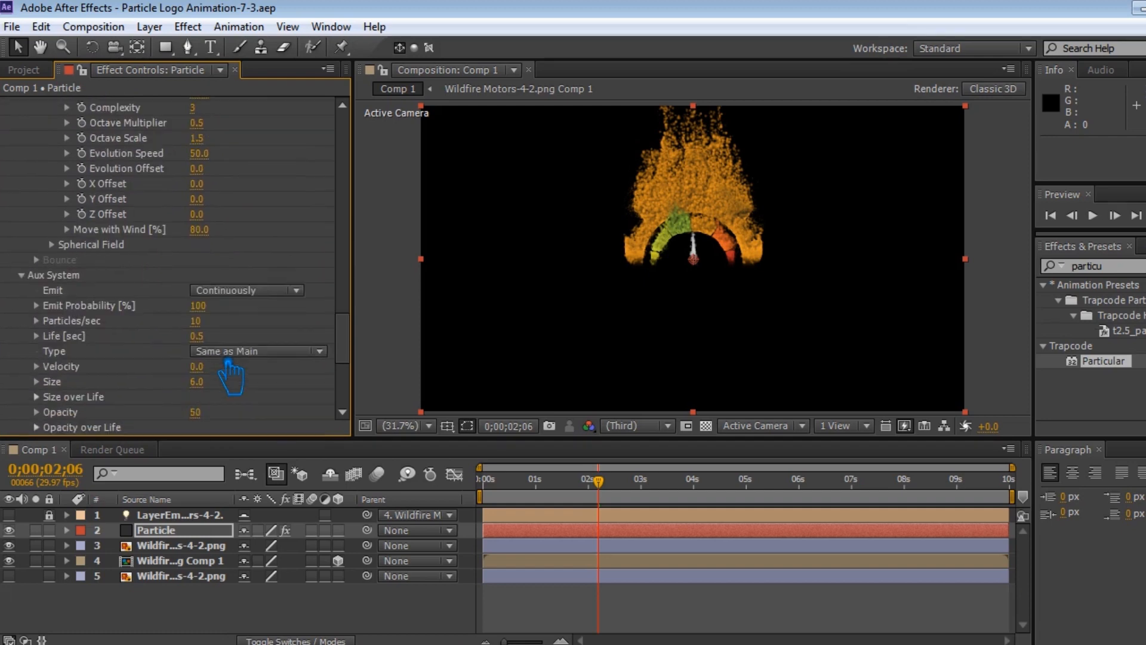
pyautogui.scroll(-4, 229, 394)
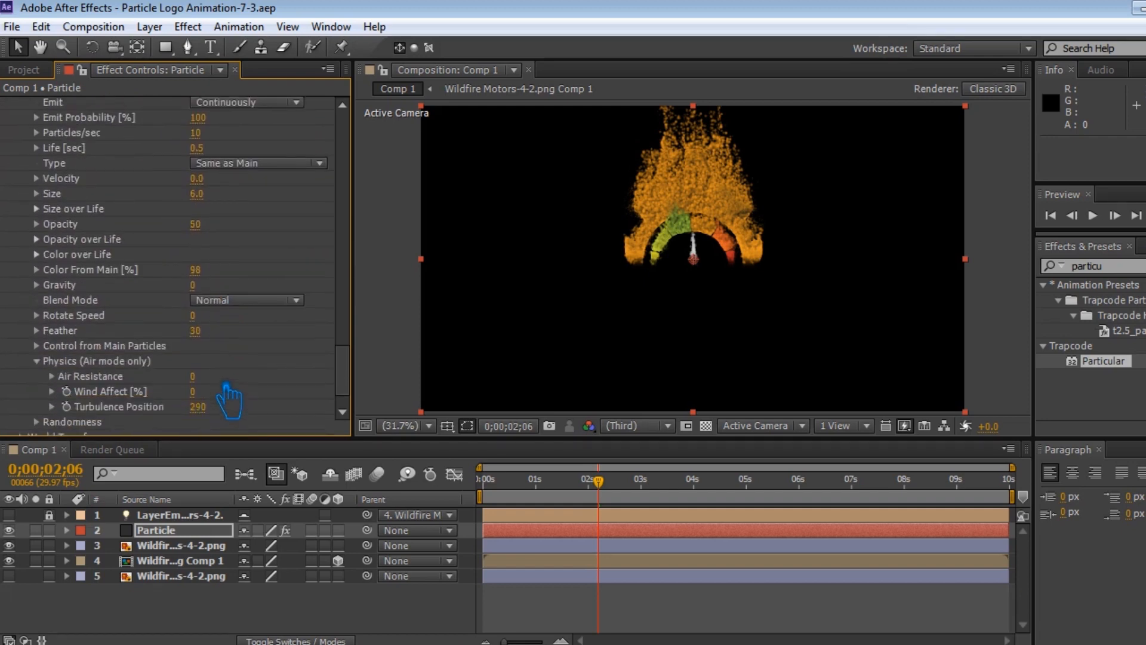
pyautogui.click(218, 372)
pyautogui.write('320')
pyautogui.press('Return')
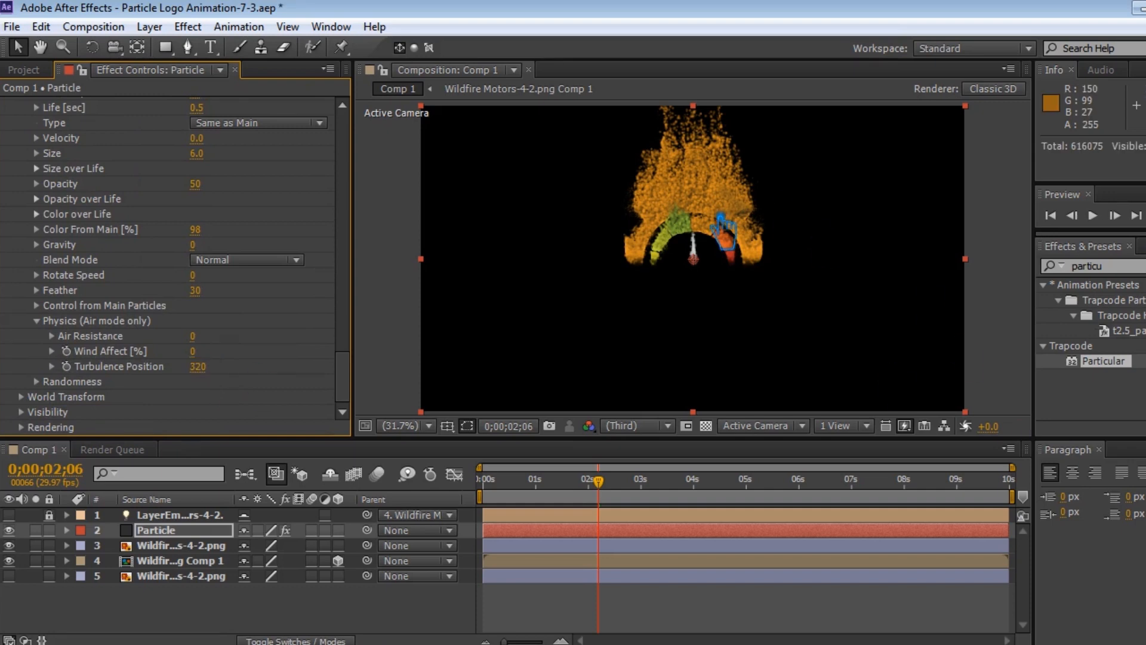
# - Set the Aux System's particle Size to 7
pyautogui.scroll(1, 304, 382)
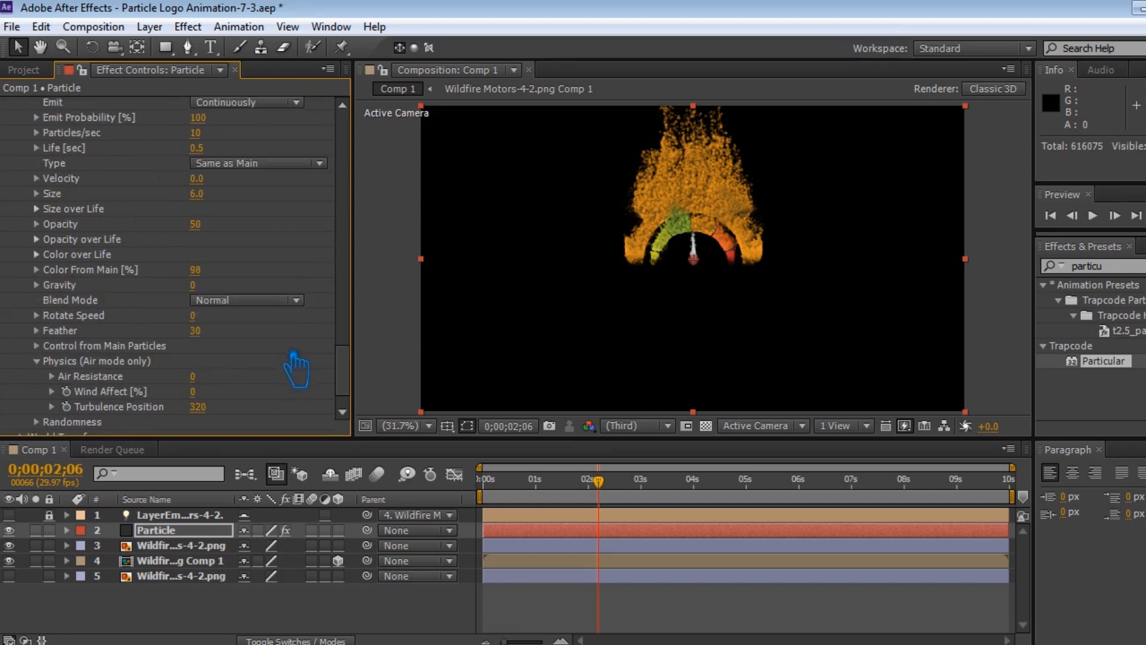
pyautogui.scroll(1, 296, 371)
pyautogui.click(206, 222)
pyautogui.write('7')
pyautogui.press('Return')
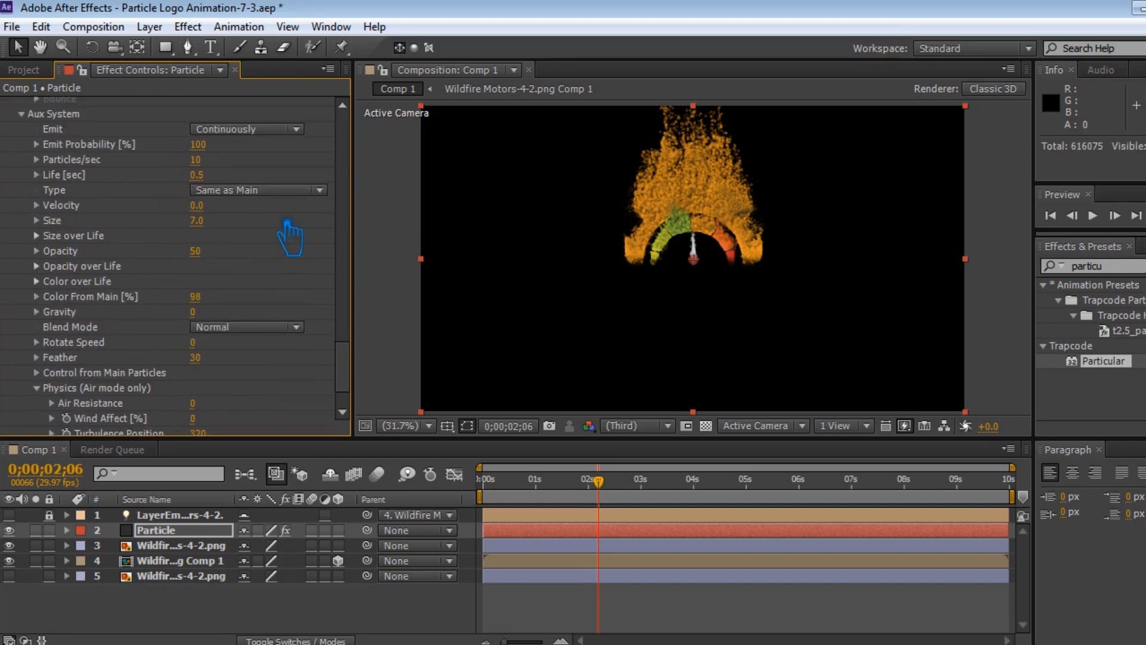
# - Set the Aux System's Particles/sec to 1 and save the project
pyautogui.scroll(1, 291, 231)
pyautogui.scroll(-3, 292, 242)
pyautogui.scroll(8, 294, 247)
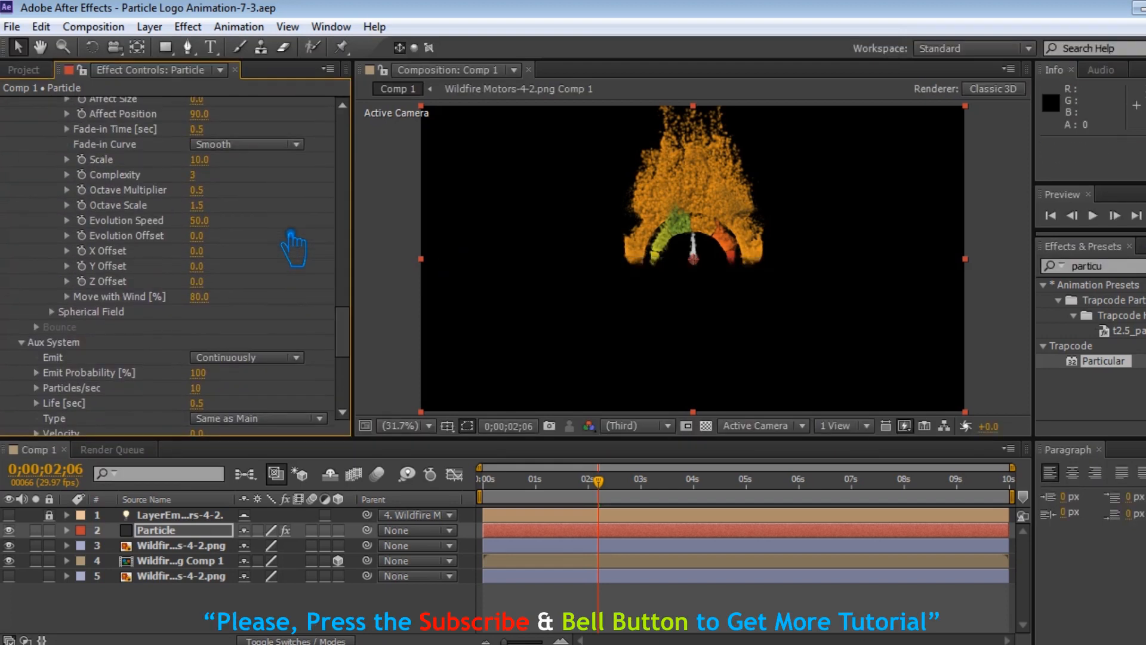
pyautogui.click(206, 259)
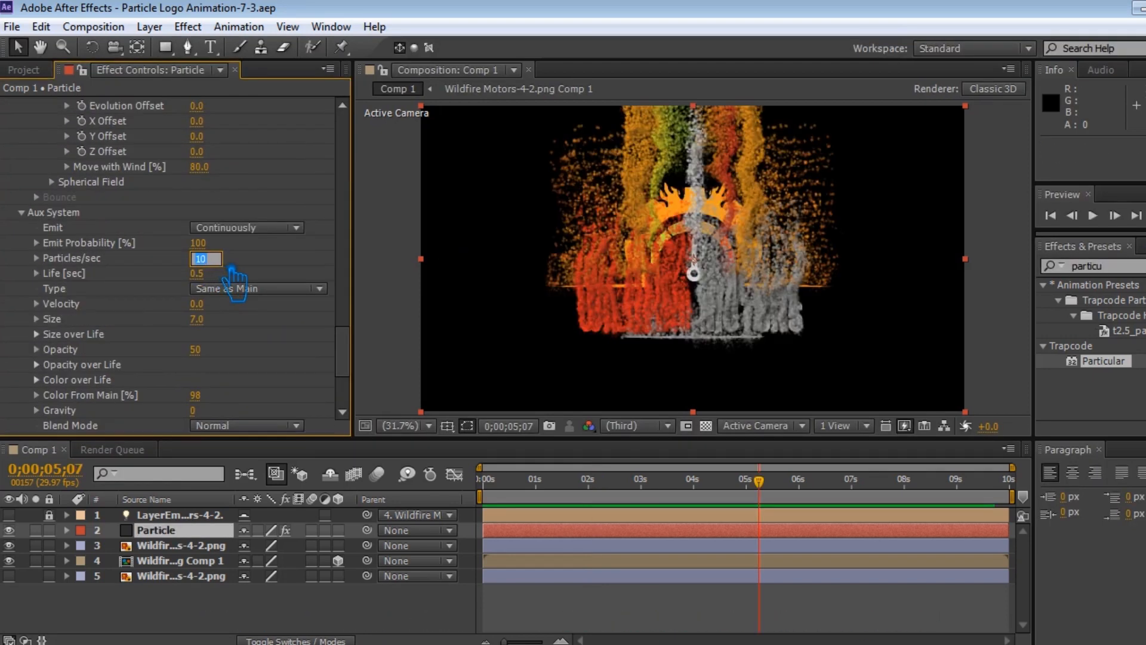
pyautogui.write('1')
pyautogui.press('Return')
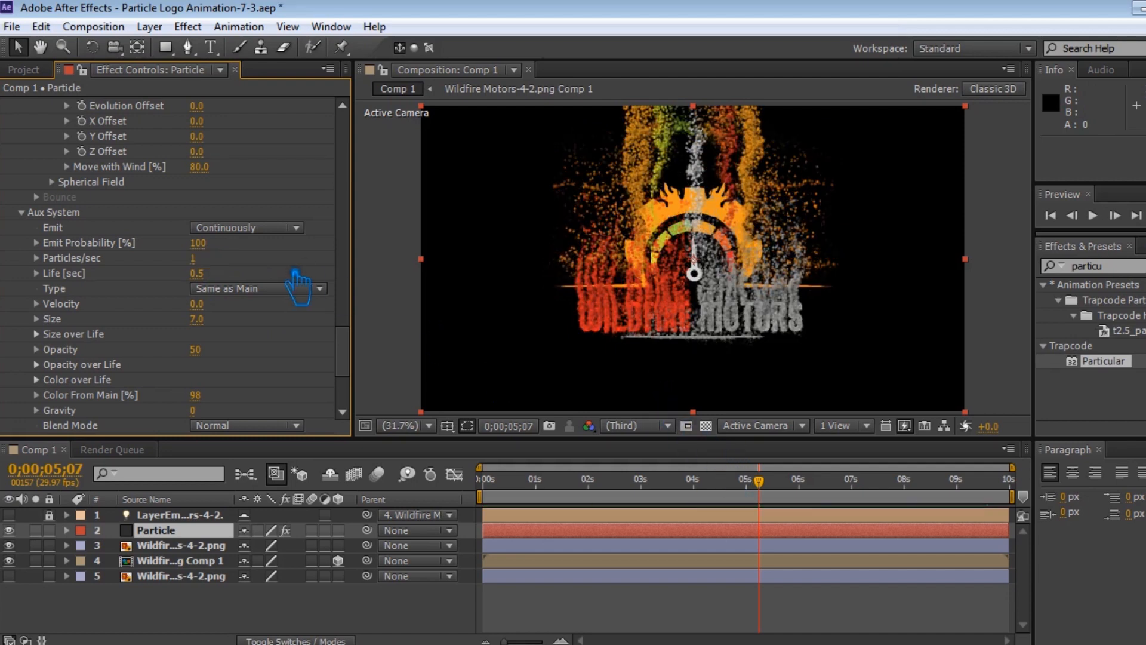
pyautogui.hotkey('ctrl', 's')
# - Set the Aux System's Life to 0.9 seconds, check the particles at 0;00;04;09, and save the project
pyautogui.click(221, 275)
pyautogui.moveTo(770, 472); pyautogui.dragTo(979, 516)
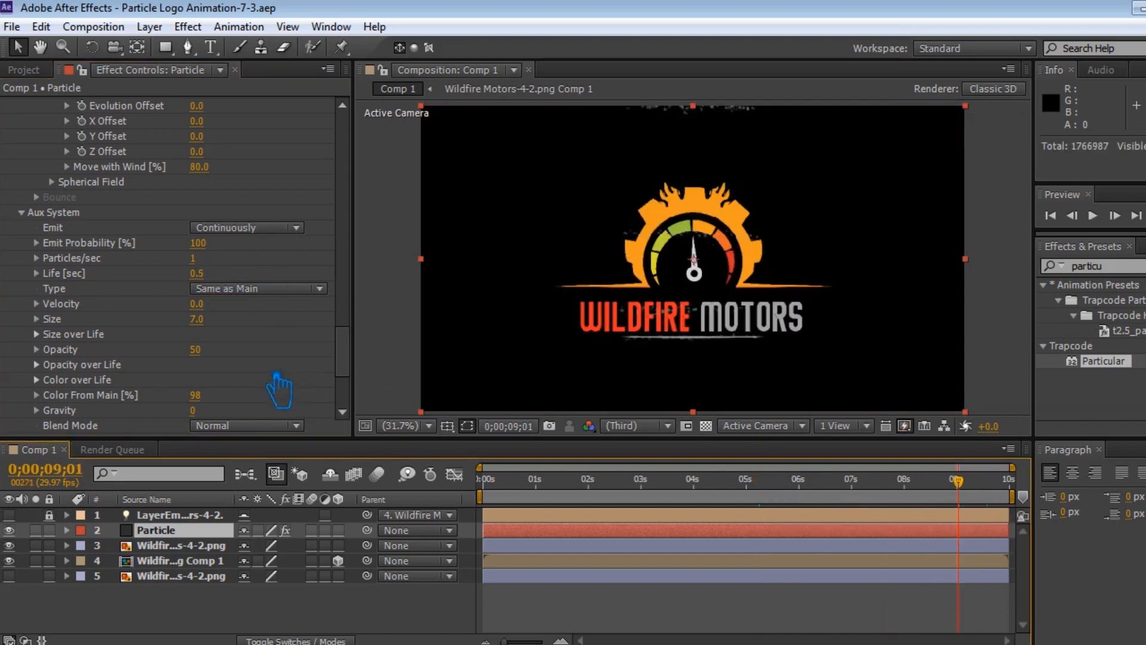
pyautogui.click(198, 273)
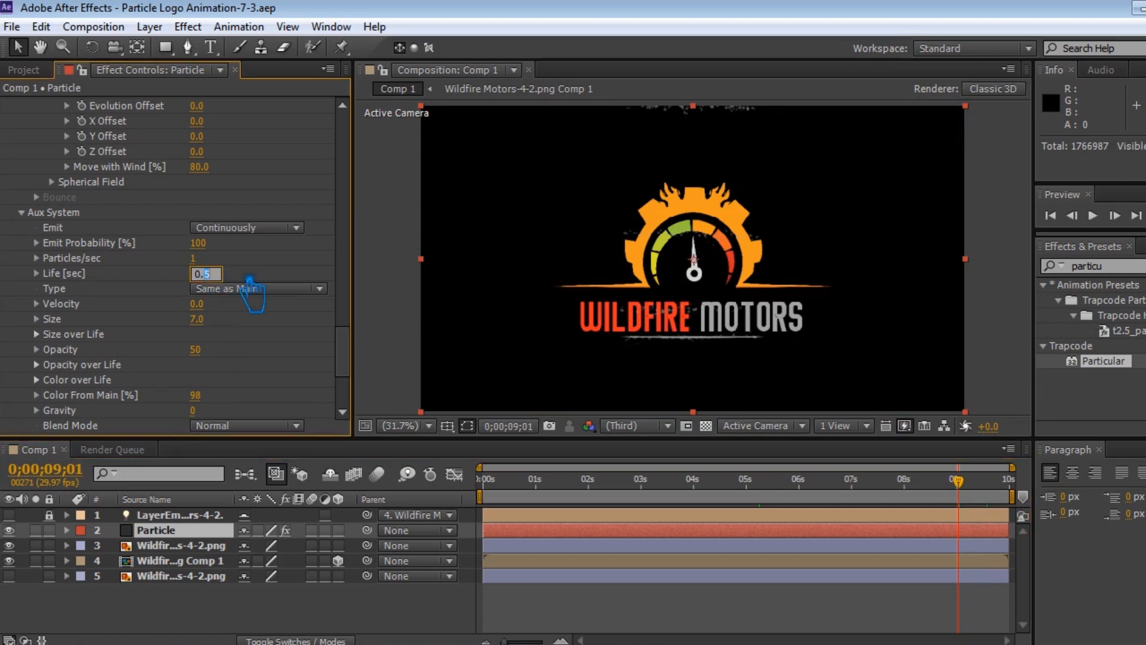
pyautogui.write('9')
pyautogui.press('Return')
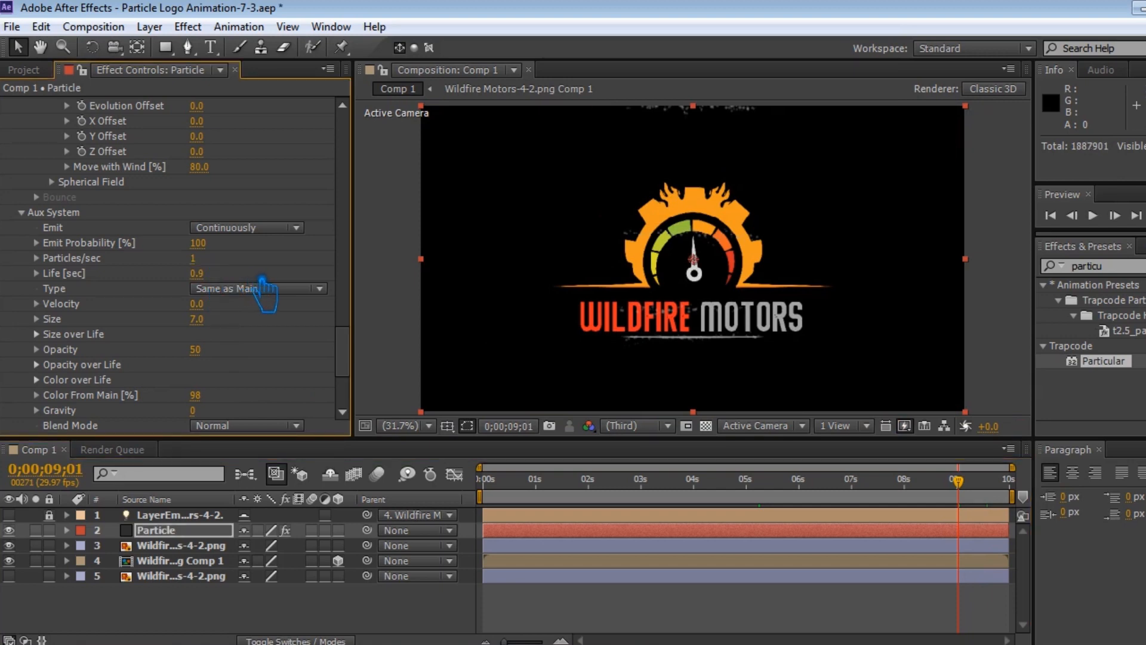
pyautogui.moveTo(991, 490); pyautogui.dragTo(721, 495)
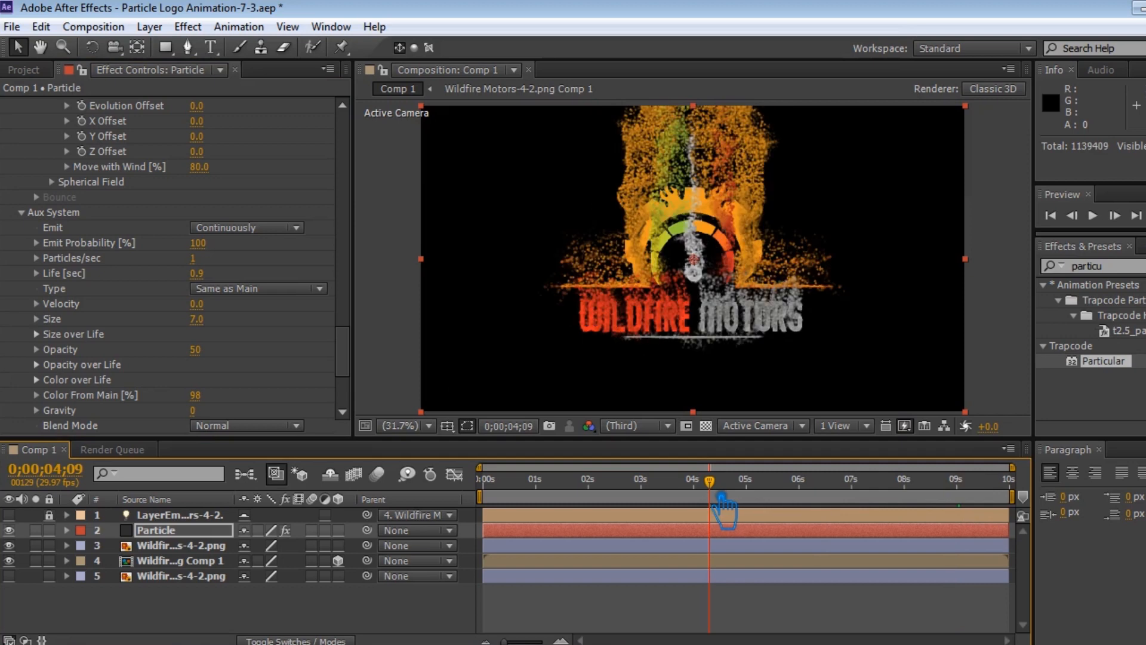
pyautogui.click(200, 606)
pyautogui.hotkey('ctrl', 's')
# - Create a new 1920 × 1080 px solid layer named BG in Comp 1
pyautogui.rightClick(199, 618)
pyautogui.moveTo(418, 406)
pyautogui.click(549, 449)
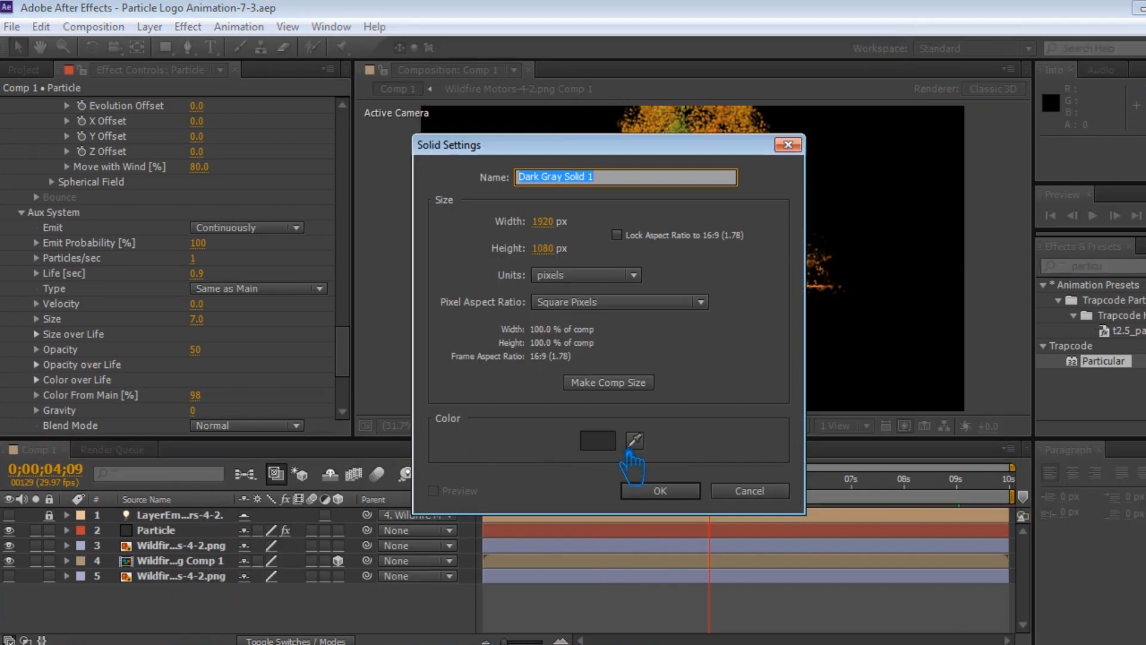
pyautogui.write('BG')
pyautogui.click(660, 490)
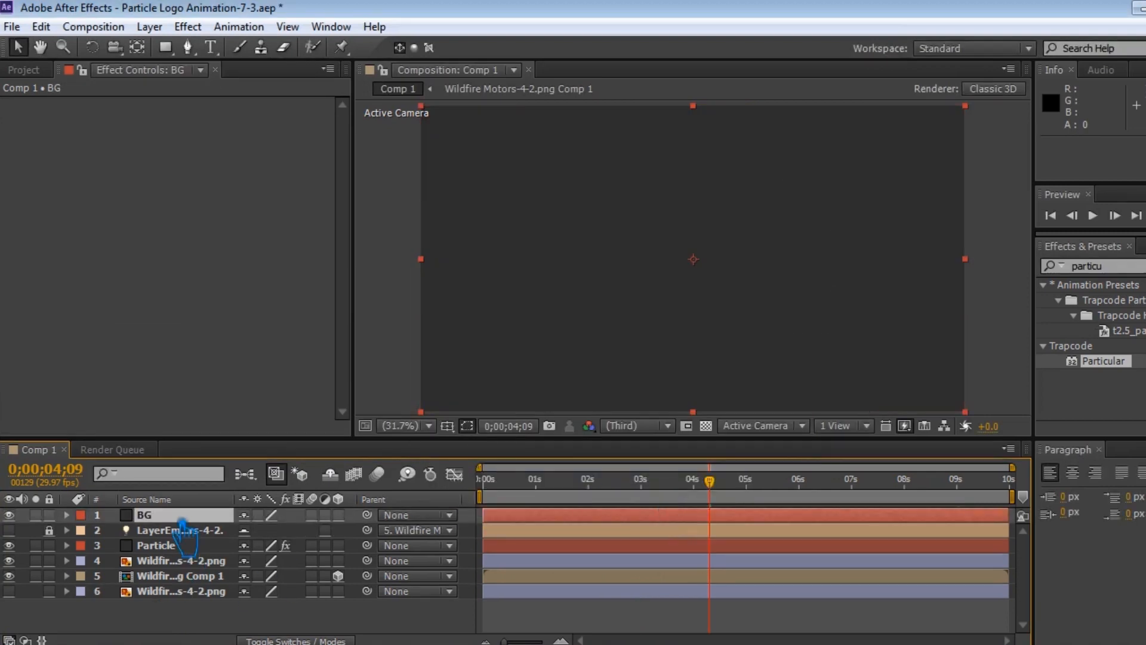
# - Apply the Ramp effect to the BG layer as a Radial Ramp starting at the frame's centre, about 963, 540
pyautogui.moveTo(178, 609); pyautogui.dragTo(191, 511)
pyautogui.doubleClick(1120, 266)
pyautogui.write('ramp')
pyautogui.moveTo(1114, 302); pyautogui.dragTo(740, 263)
pyautogui.click(250, 180)
pyautogui.click(271, 219)
pyautogui.moveTo(693, 106); pyautogui.dragTo(693, 259)
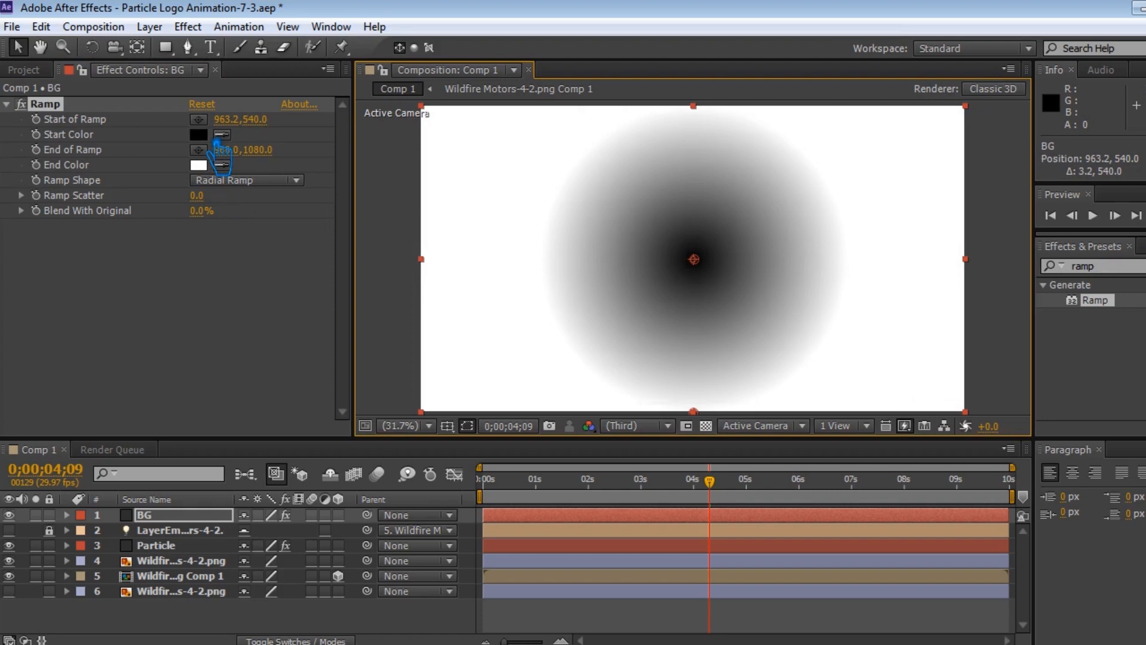
# - Try a dark red start color (260000) on the Ramp and extend its end point to 960, 1988
pyautogui.click(199, 135)
pyautogui.moveTo(944, 496); pyautogui.dragTo(988, 531)
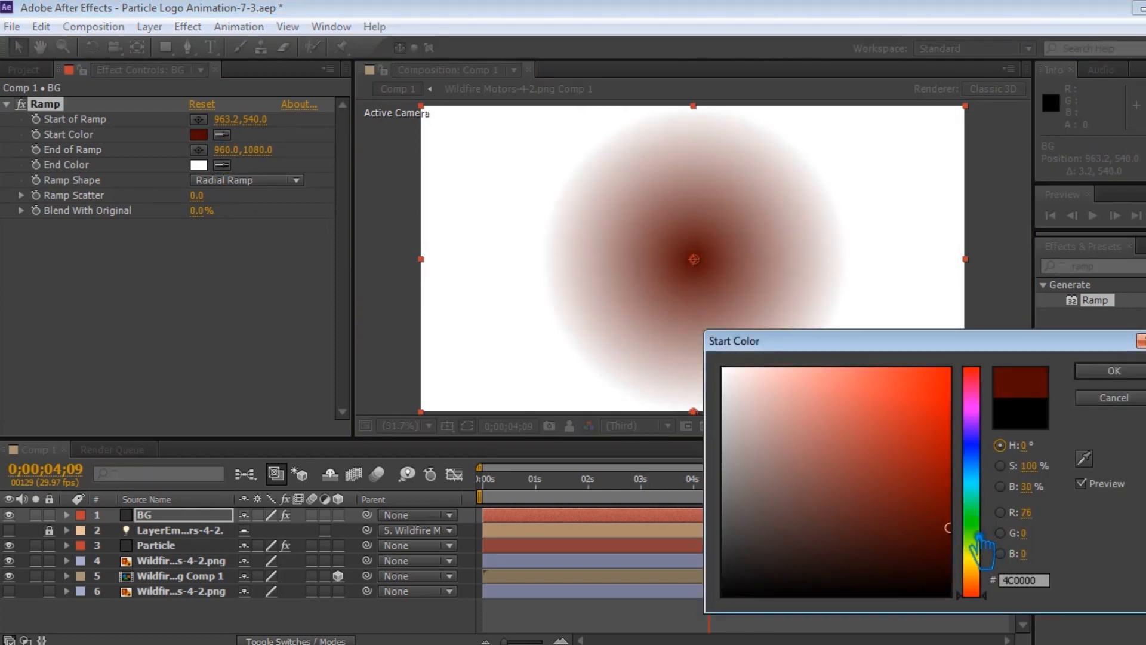
pyautogui.moveTo(984, 535); pyautogui.dragTo(966, 568)
pyautogui.click(1131, 376)
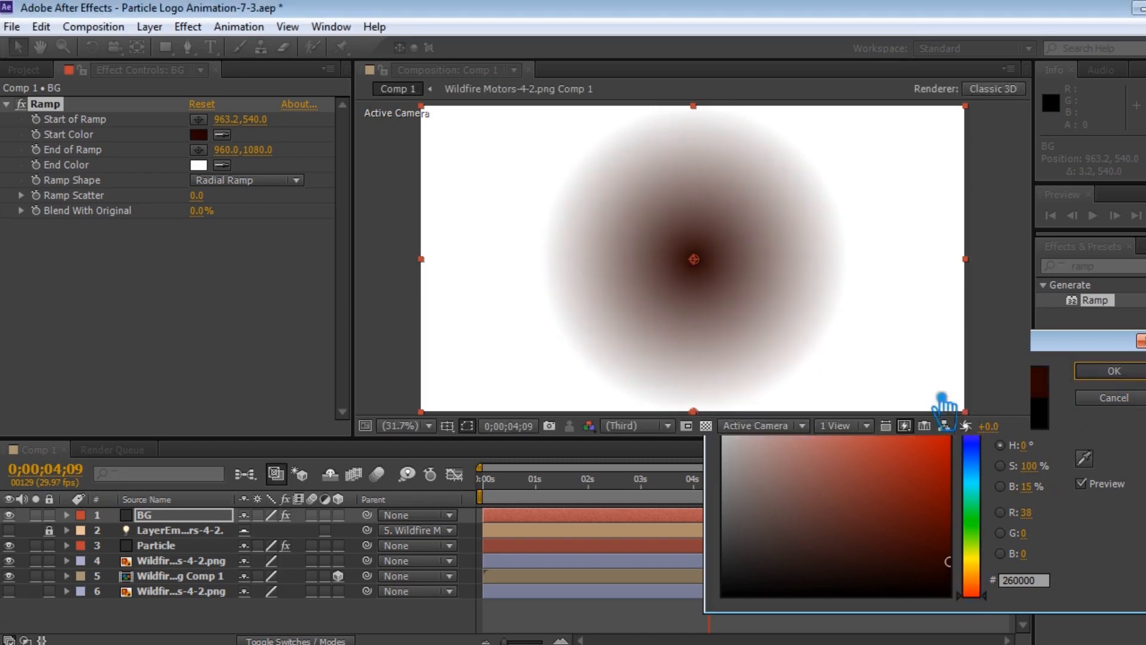
pyautogui.moveTo(263, 150); pyautogui.dragTo(999, 256)
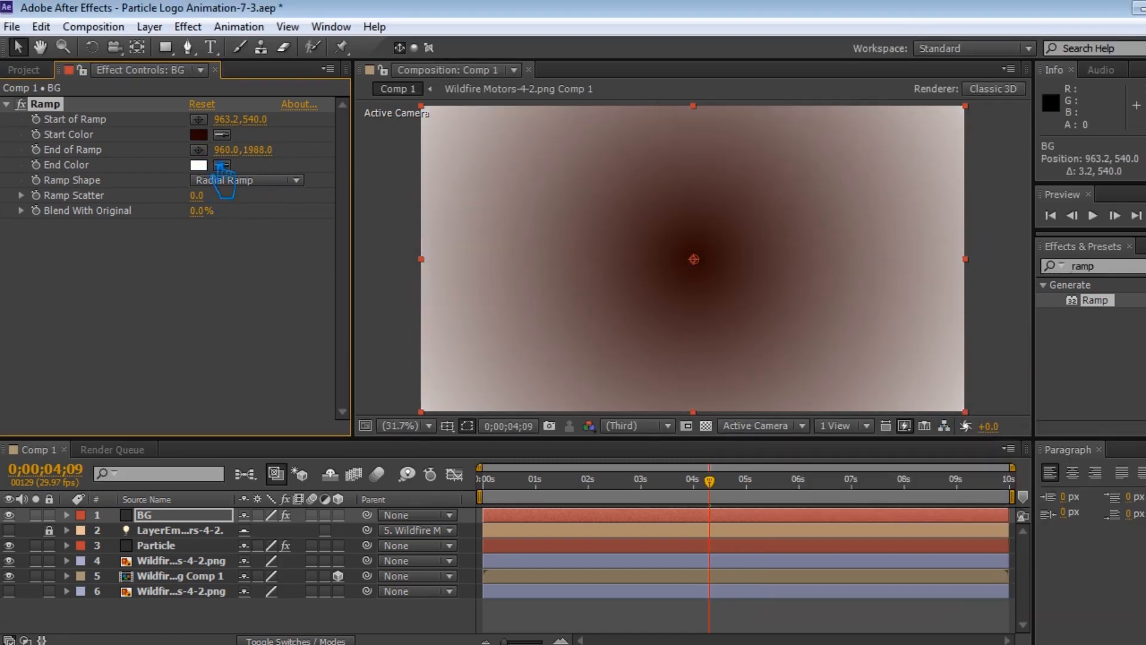
# - Set the Ramp's Start Color to white
pyautogui.click(202, 135)
pyautogui.moveTo(865, 440); pyautogui.dragTo(724, 369)
pyautogui.click(1114, 370)
# - Set the Ramp's End Color to dark navy blue (000A22) and save the project
pyautogui.click(199, 165)
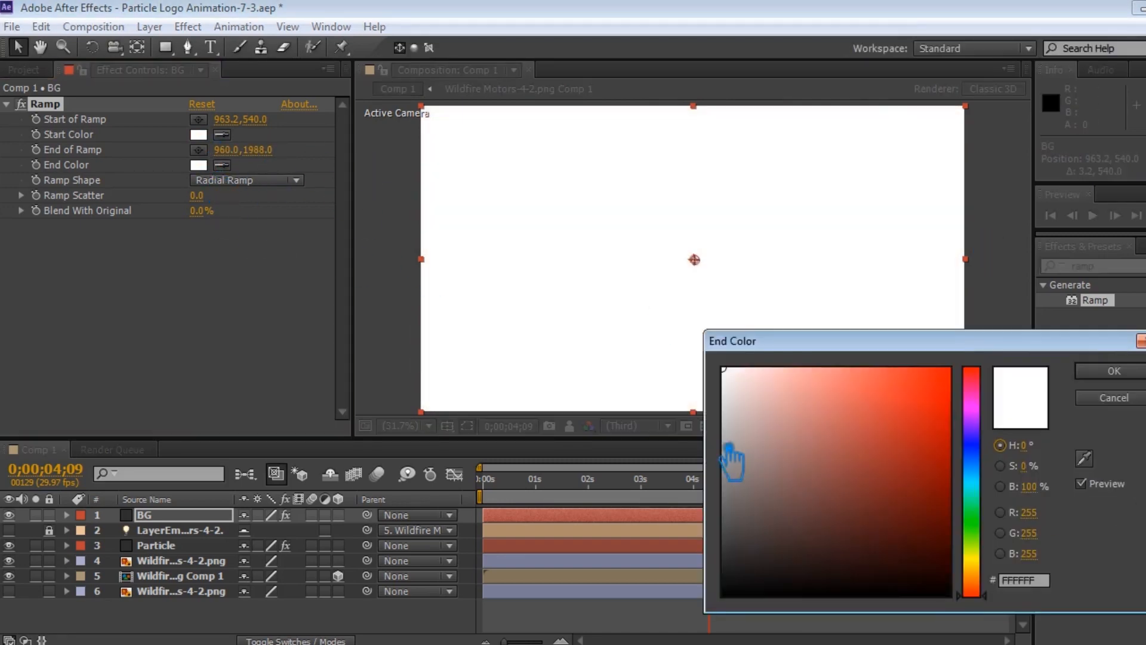
pyautogui.moveTo(728, 446); pyautogui.dragTo(948, 561)
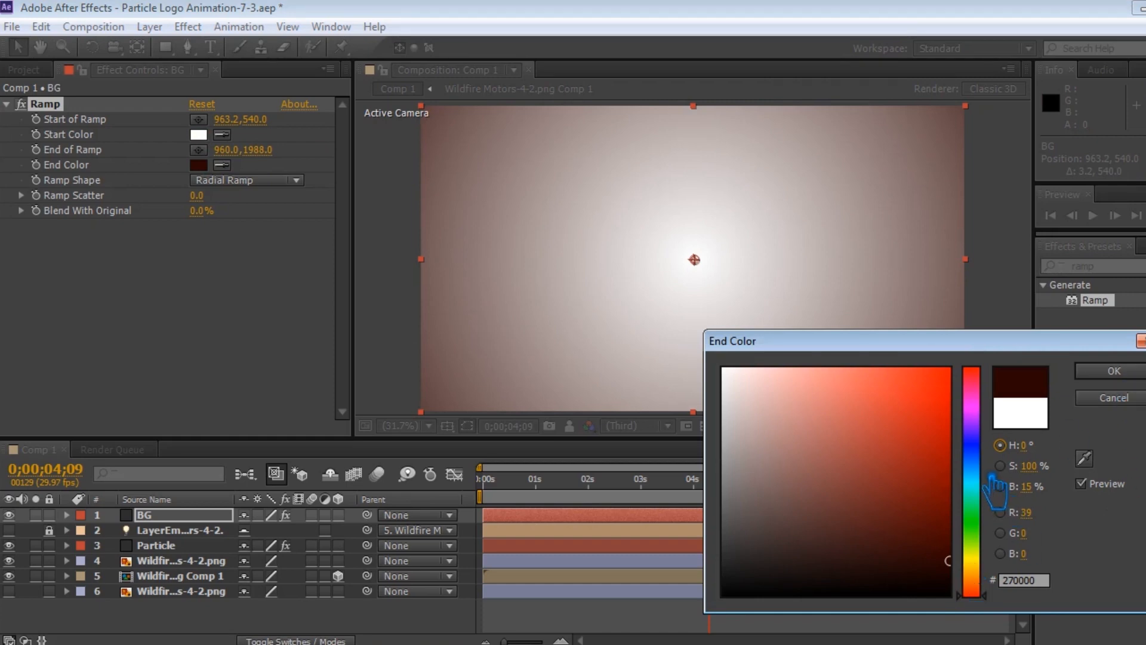
pyautogui.moveTo(958, 483); pyautogui.dragTo(972, 455)
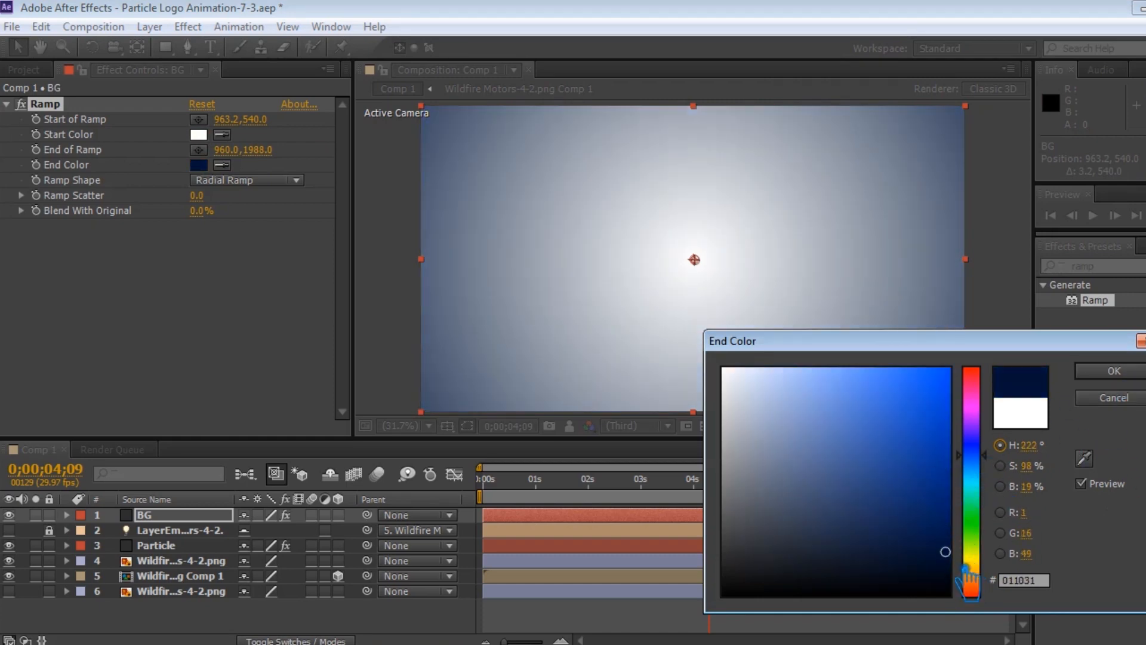
pyautogui.press('Return')
pyautogui.hotkey('ctrl', 's')
# - Move the BG layer below all other layers and review the Ramp's End Color
pyautogui.moveTo(152, 516); pyautogui.dragTo(155, 610)
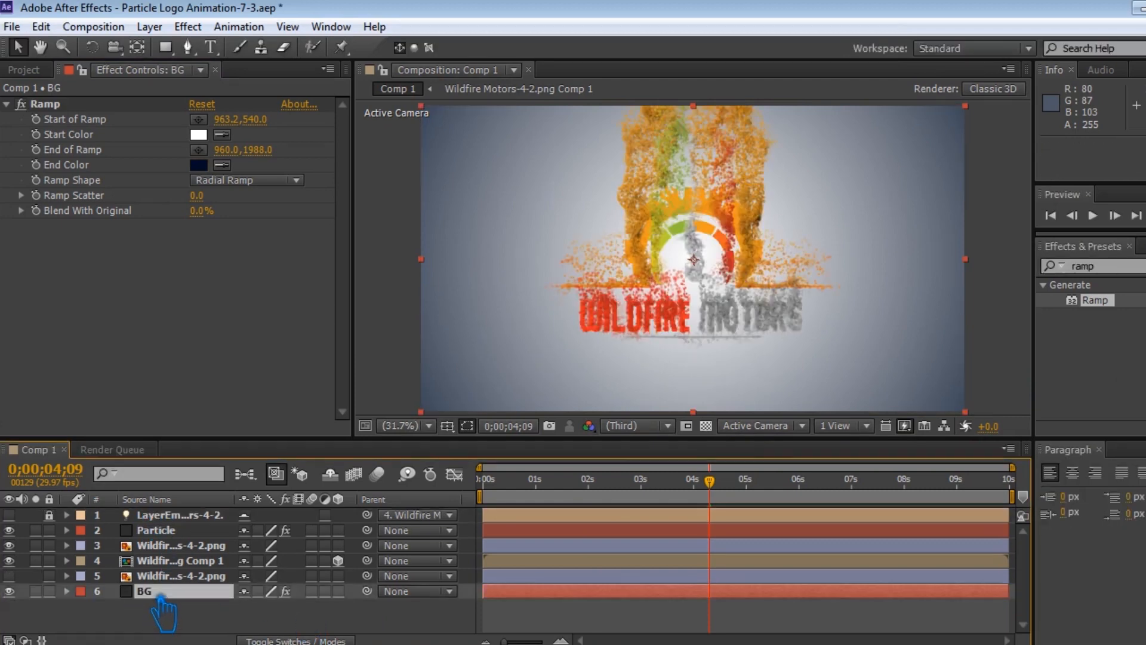
pyautogui.click(206, 166)
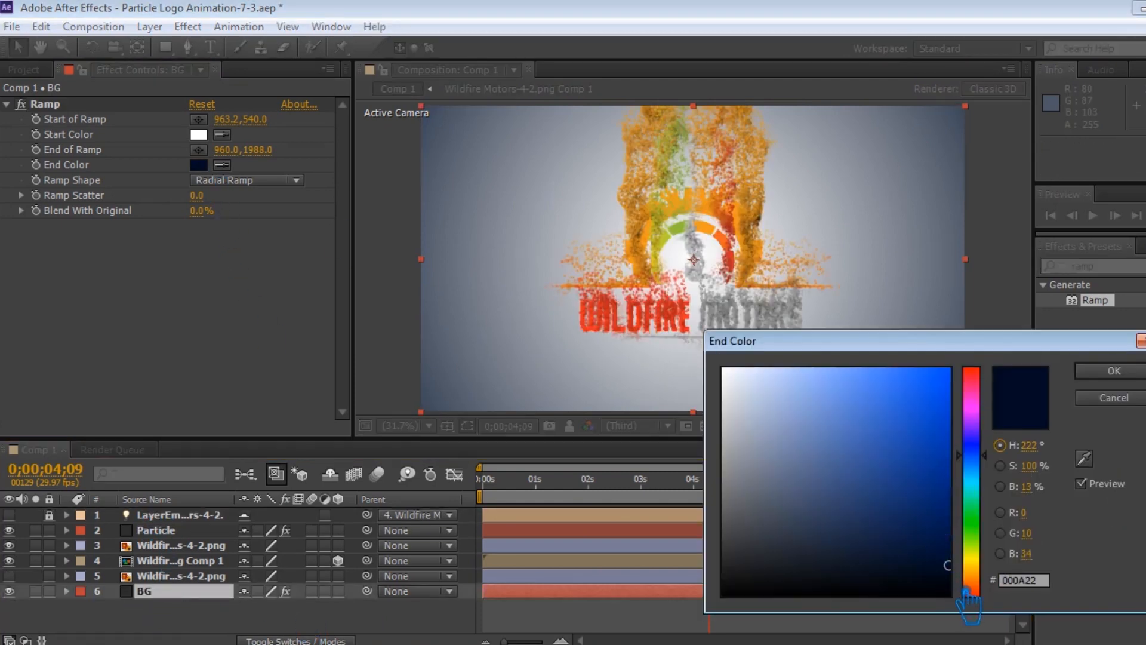
pyautogui.click(1114, 370)
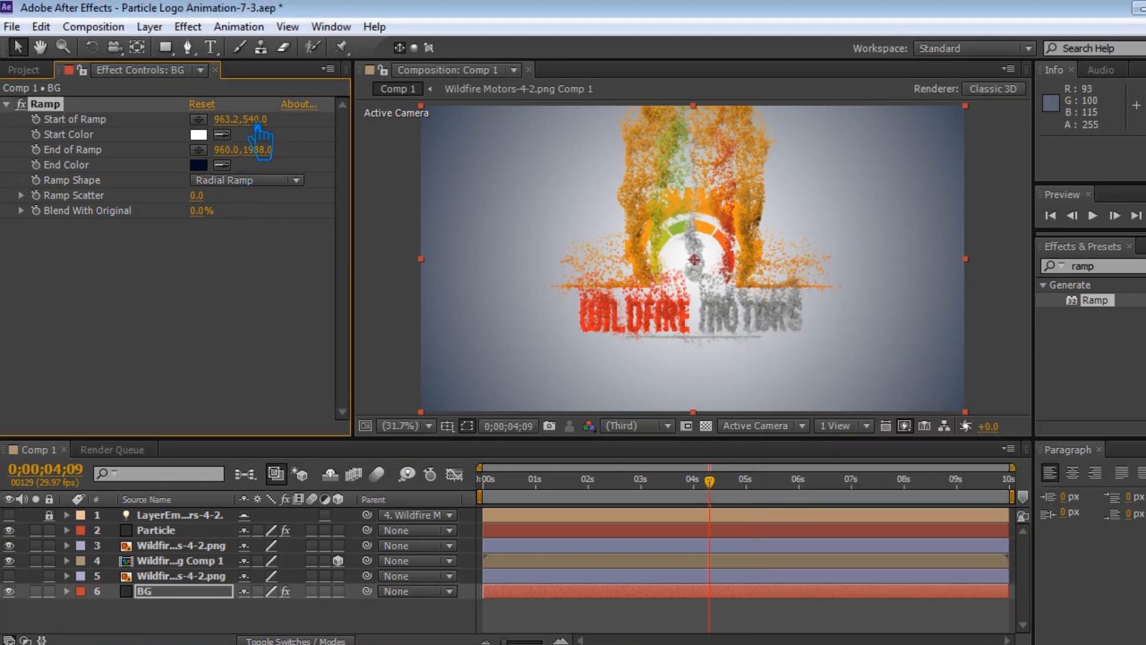
# - Set the Ramp's start point to 963.2, 543 and end point to 960, 2364, then save the project and preview the animation
pyautogui.moveTo(257, 119); pyautogui.dragTo(327, 179)
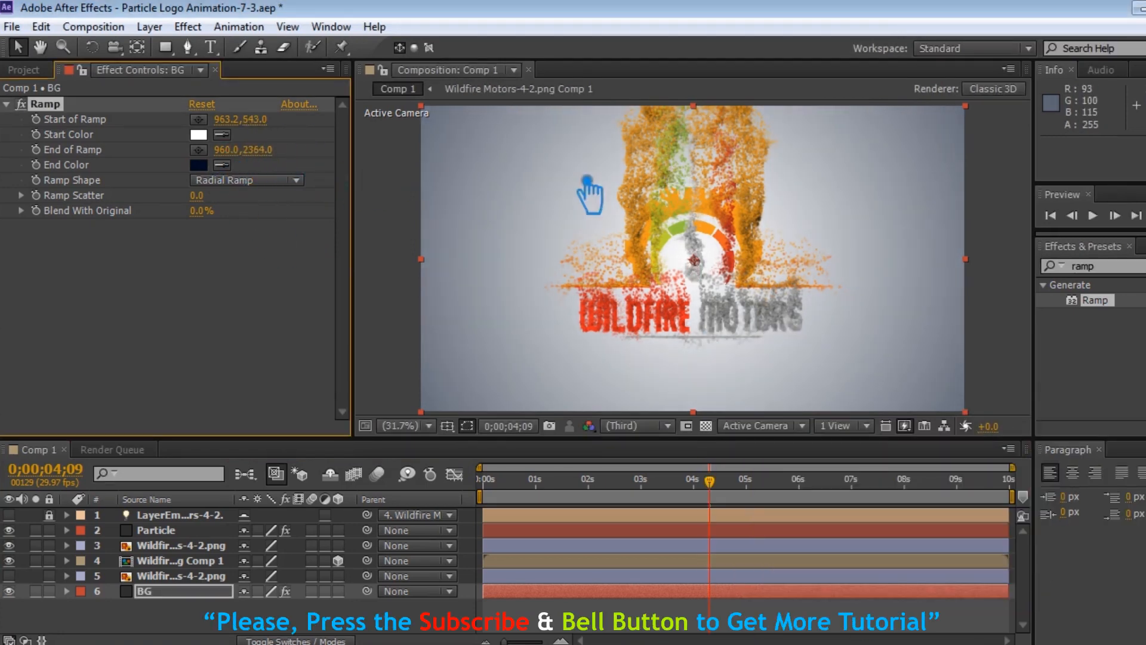
pyautogui.hotkey('ctrl', 's')
pyautogui.press('KP_0')
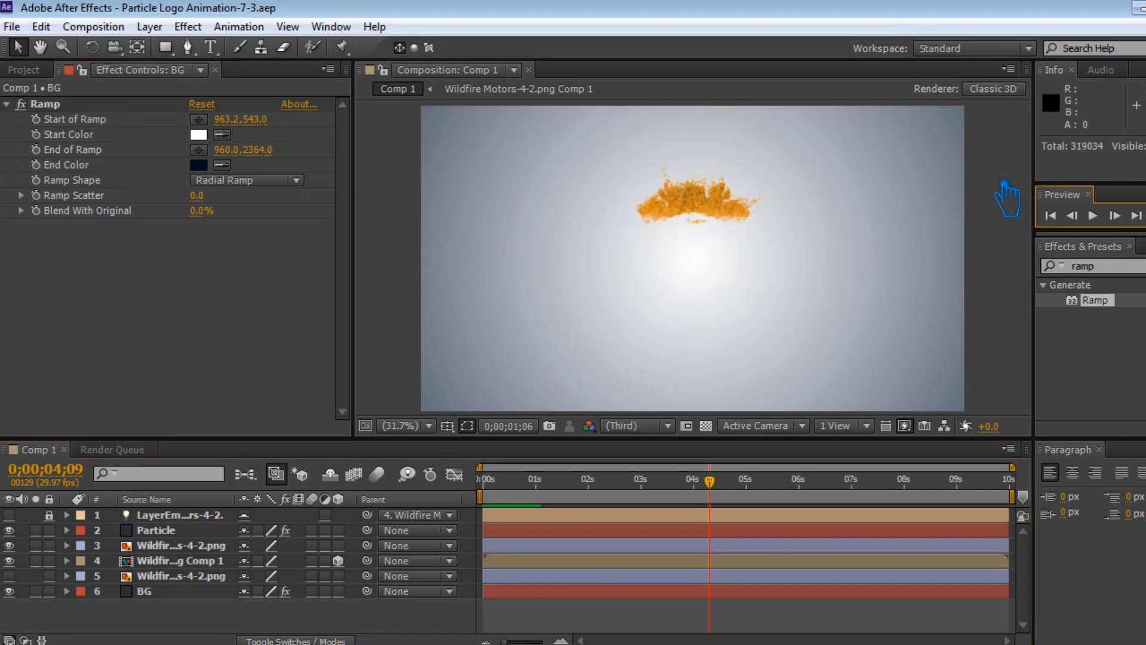